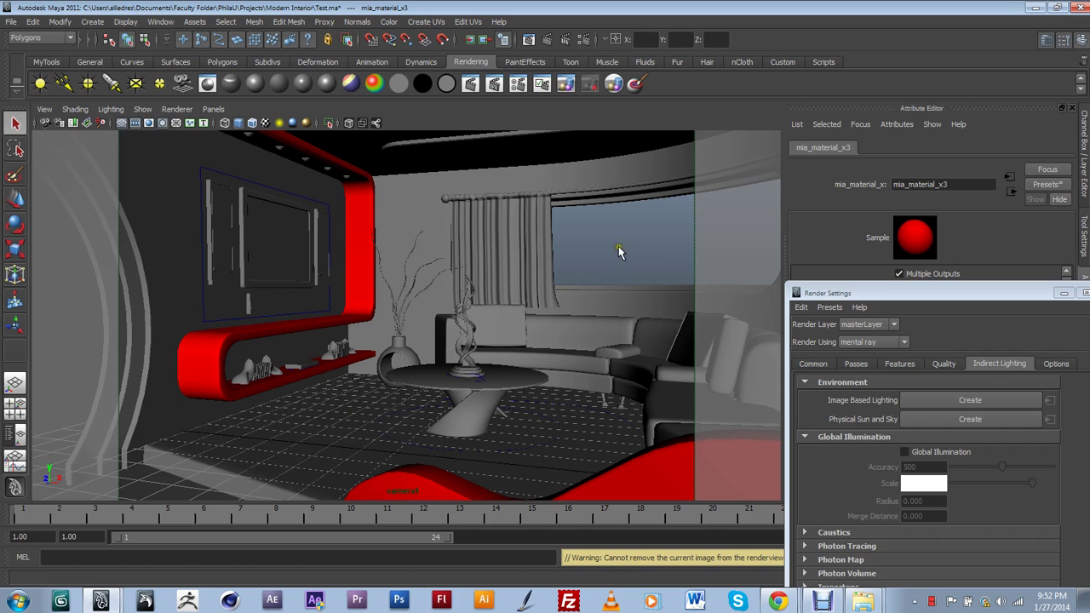
Enable color management in the render settings and set the default output profile to sRGB (gamma corrected).
left_click_drag(908, 284, 552, 93)
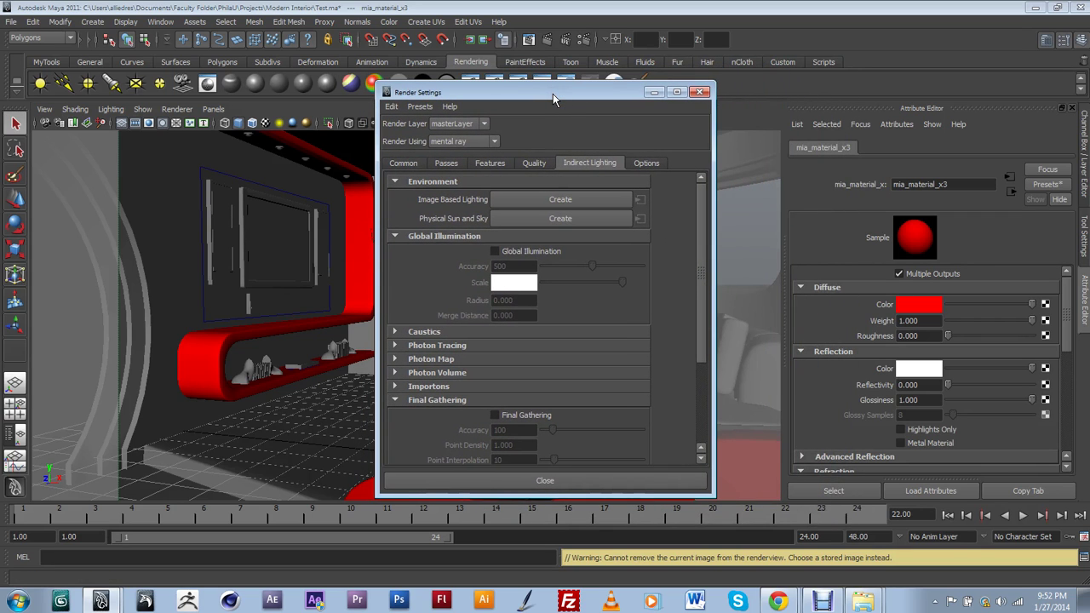
left_click(413, 166)
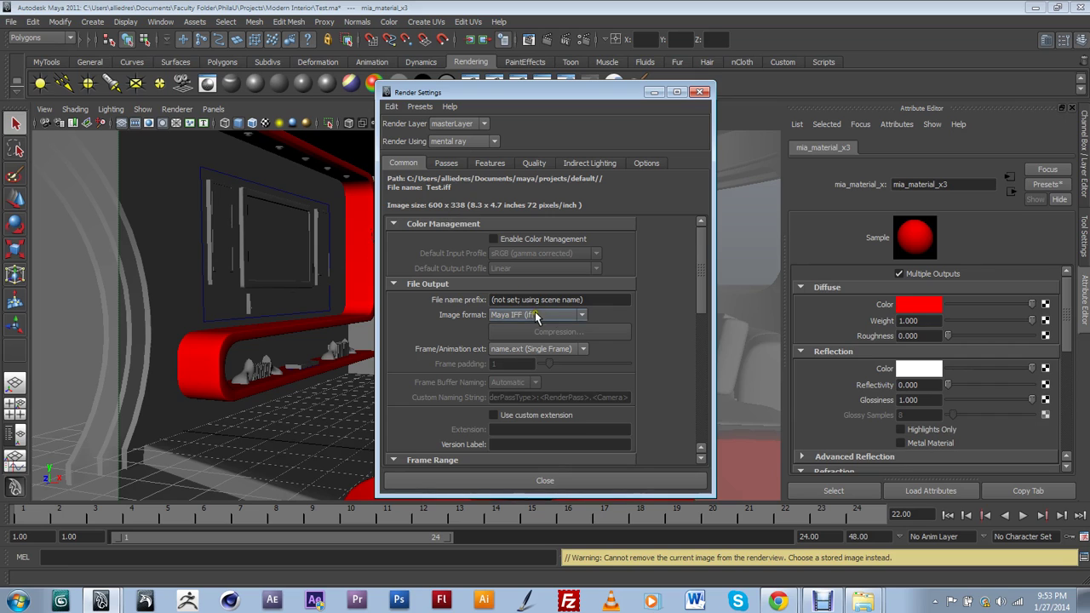
mouse_move(702, 253)
left_mouse_down()
mouse_move(701, 328)
mouse_move(701, 236)
left_mouse_up()
left_click(494, 240)
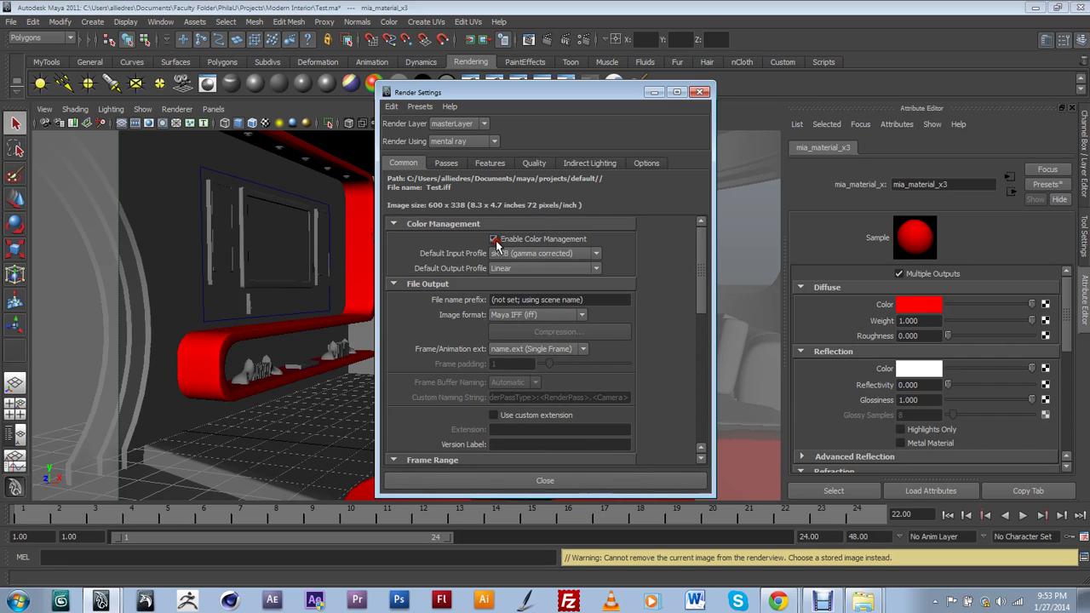
left_click(532, 268)
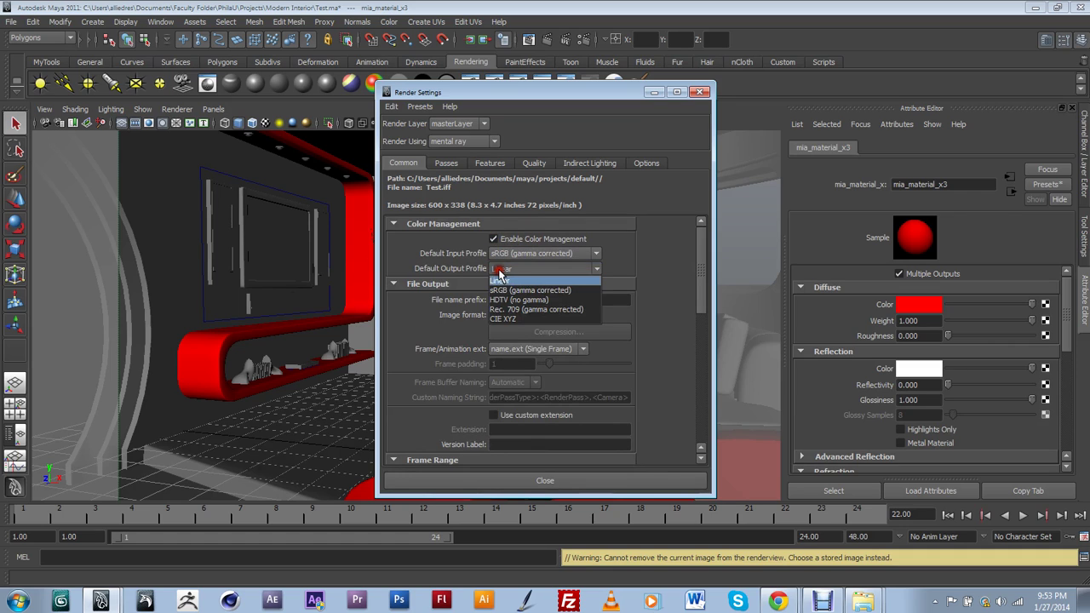
left_click(513, 291)
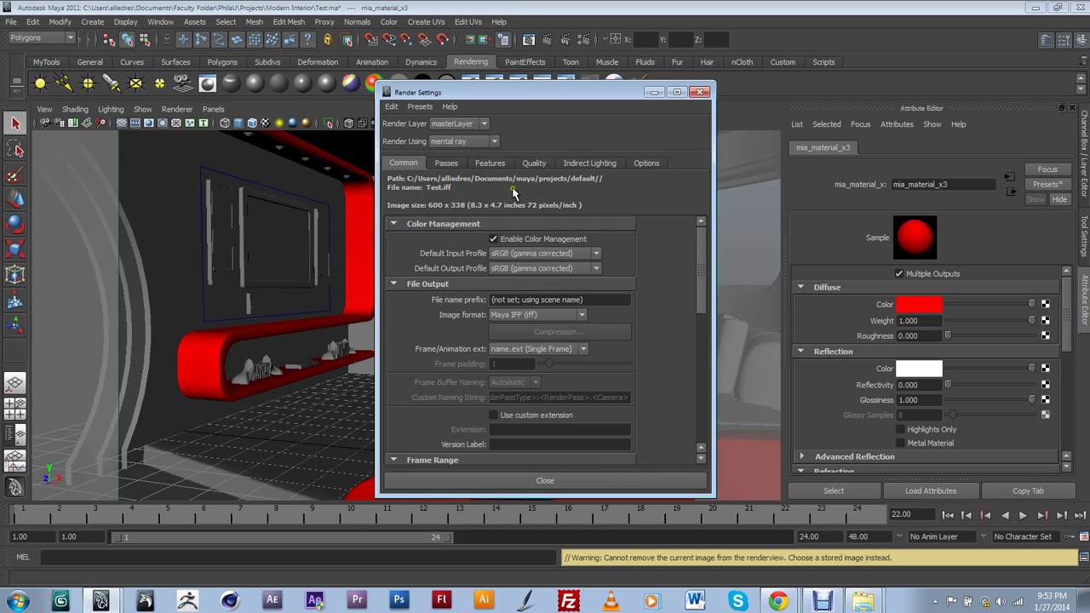
Choose the Production quality preset and look through the anti-aliasing, filtering and shadow settings.
left_click(534, 163)
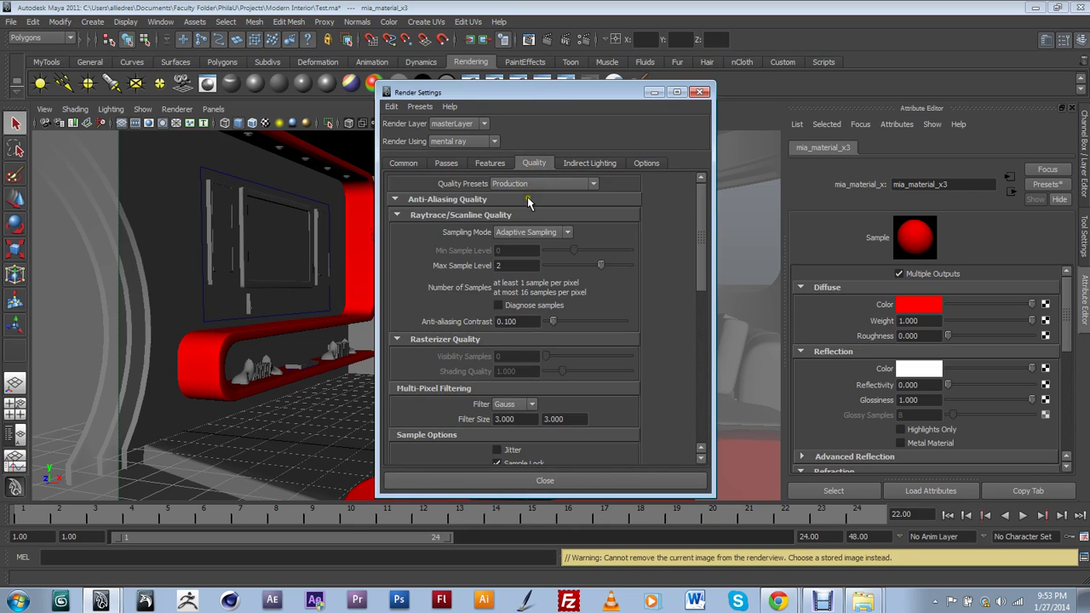
left_click(534, 184)
left_click(536, 292)
scroll(534, 307, "down", 3)
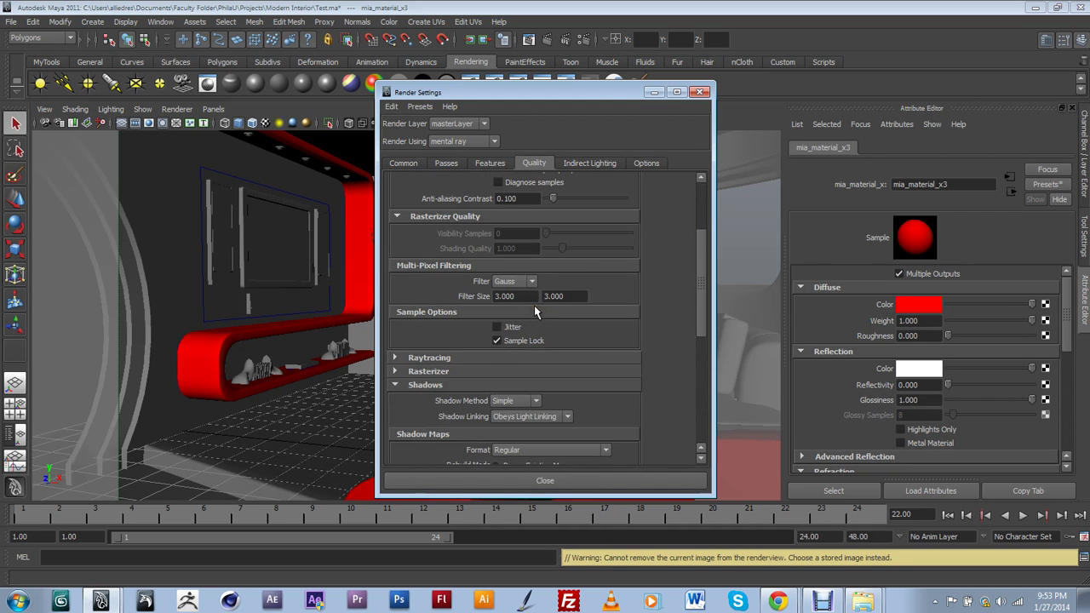
scroll(534, 307, "down", 2)
scroll(534, 306, "up", 3)
Check the render image size and sampling quality, and bring up the indirect lighting settings beside the scene.
left_click(414, 164)
scroll(486, 377, "down", 10)
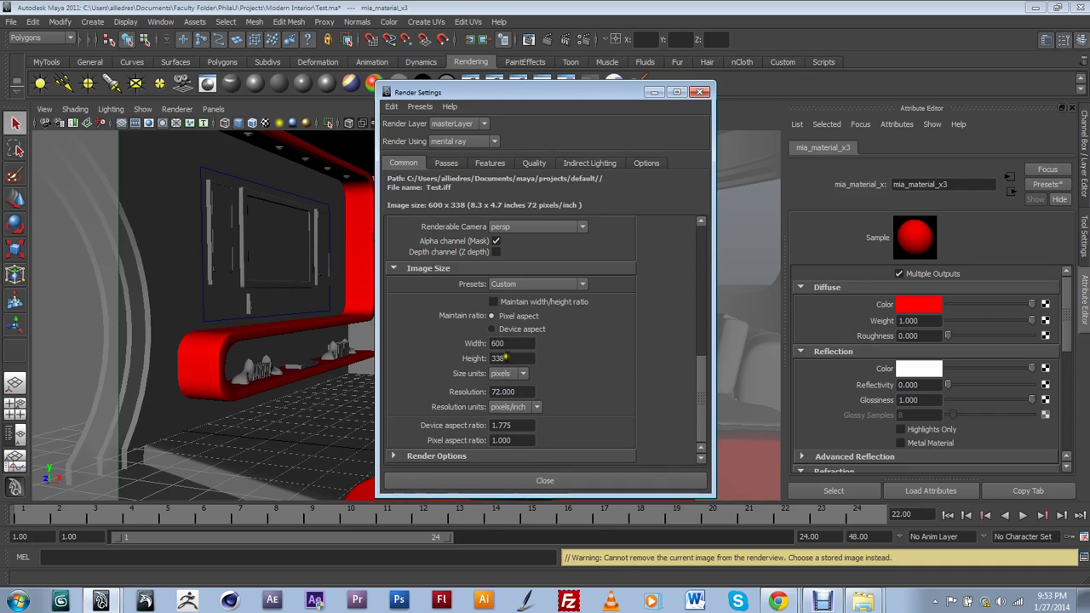
left_click(534, 162)
scroll(553, 327, "up", 3)
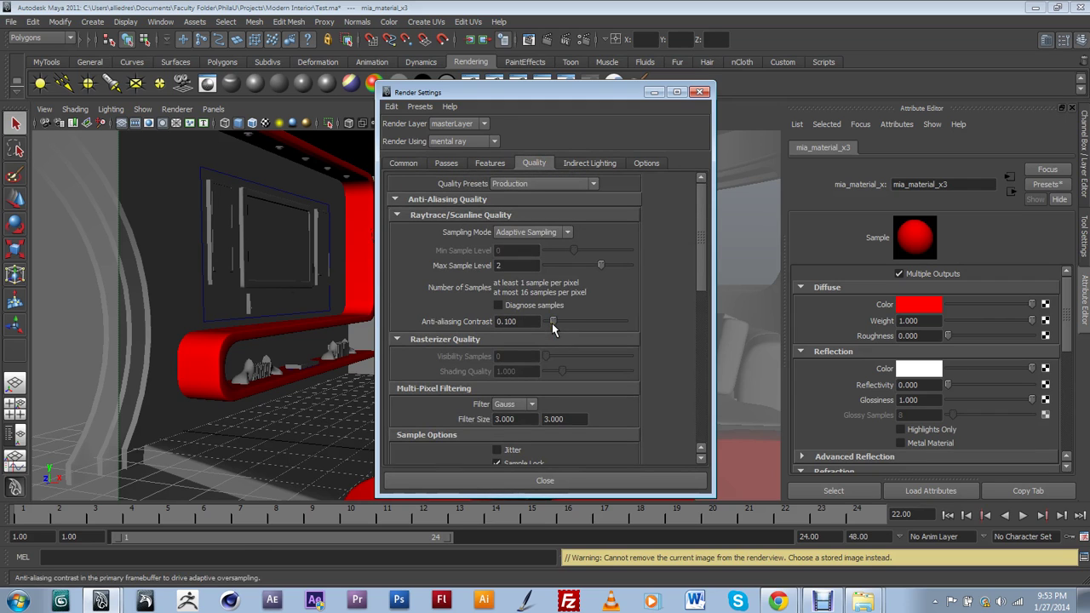
left_click(587, 164)
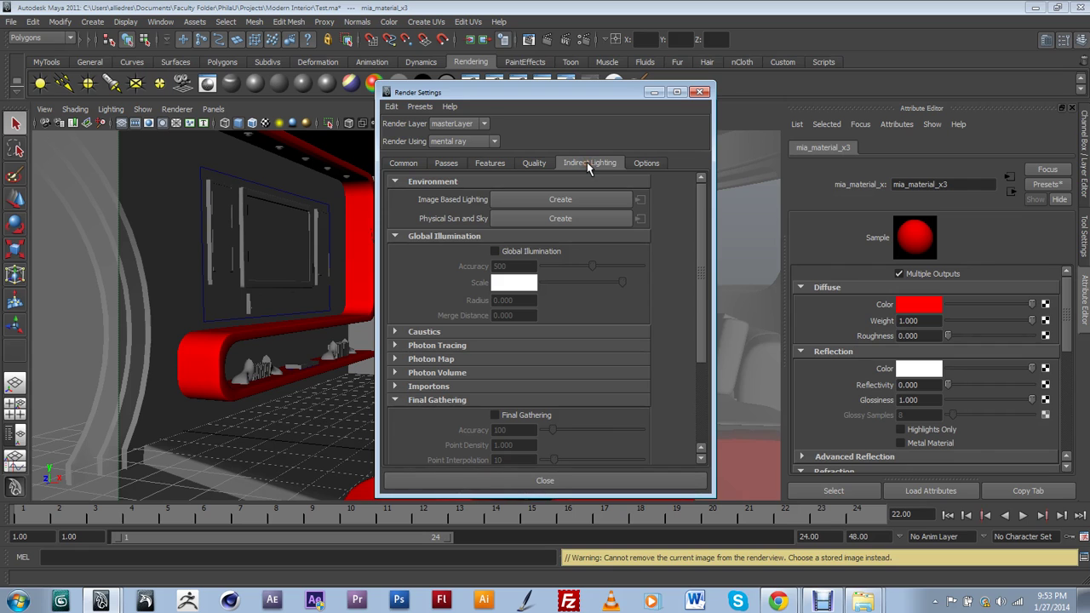
left_click_drag(586, 93, 818, 163)
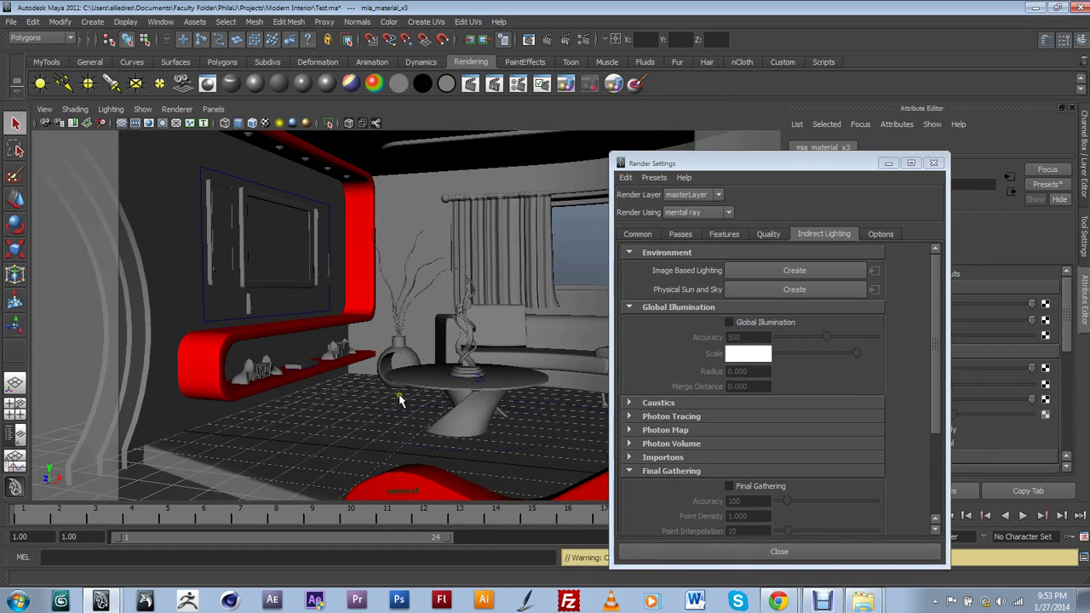
Select the round table top and examine the mental ray materials in the Hypershade, including mia_material_x.
left_click(469, 385)
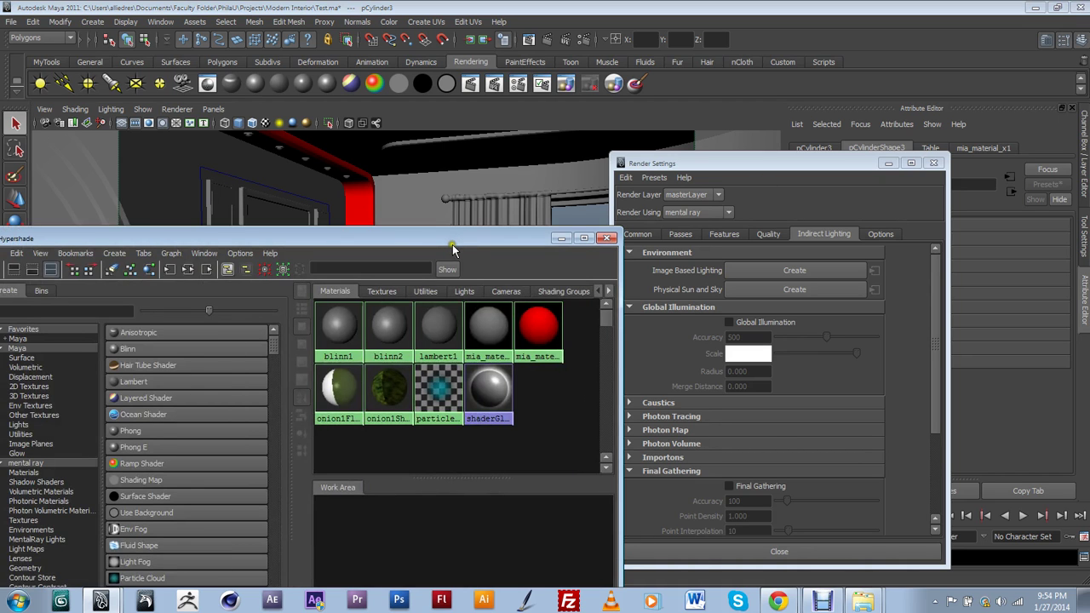
left_click_drag(452, 248, 540, 120)
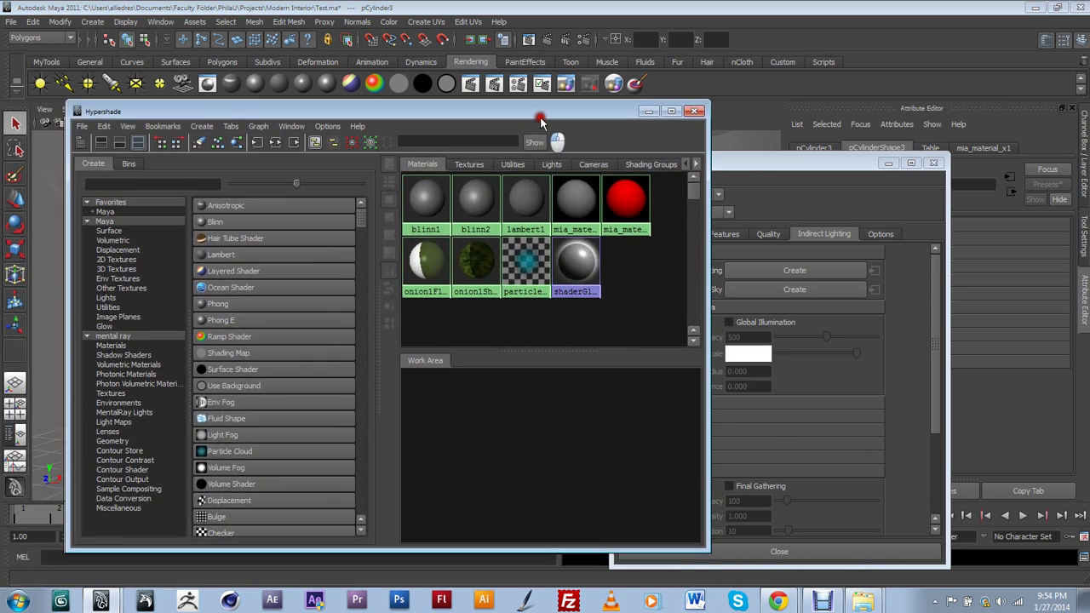
left_click(117, 345)
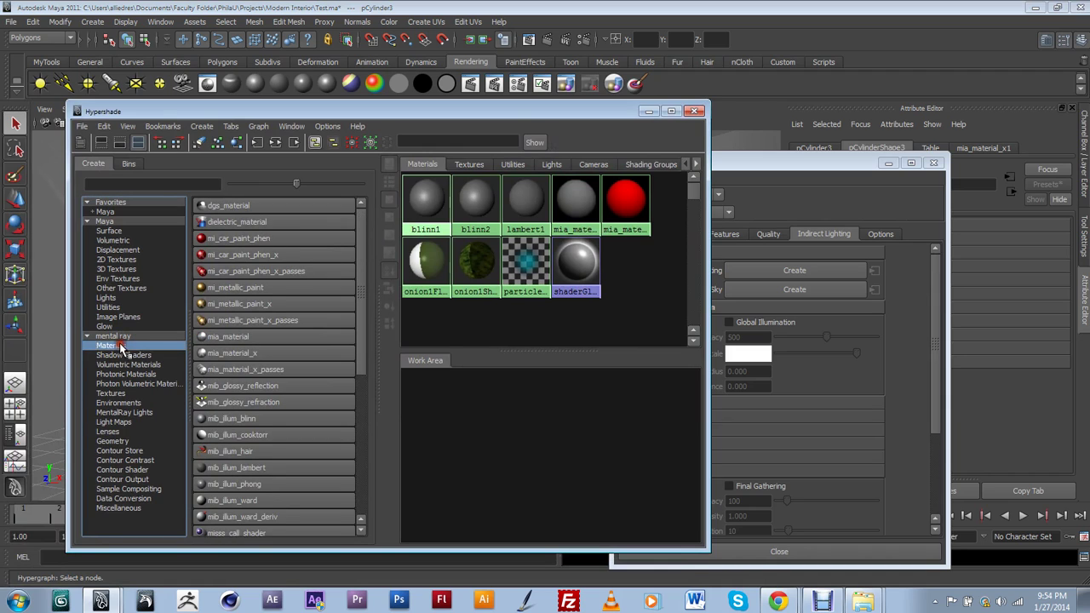
left_click(239, 353)
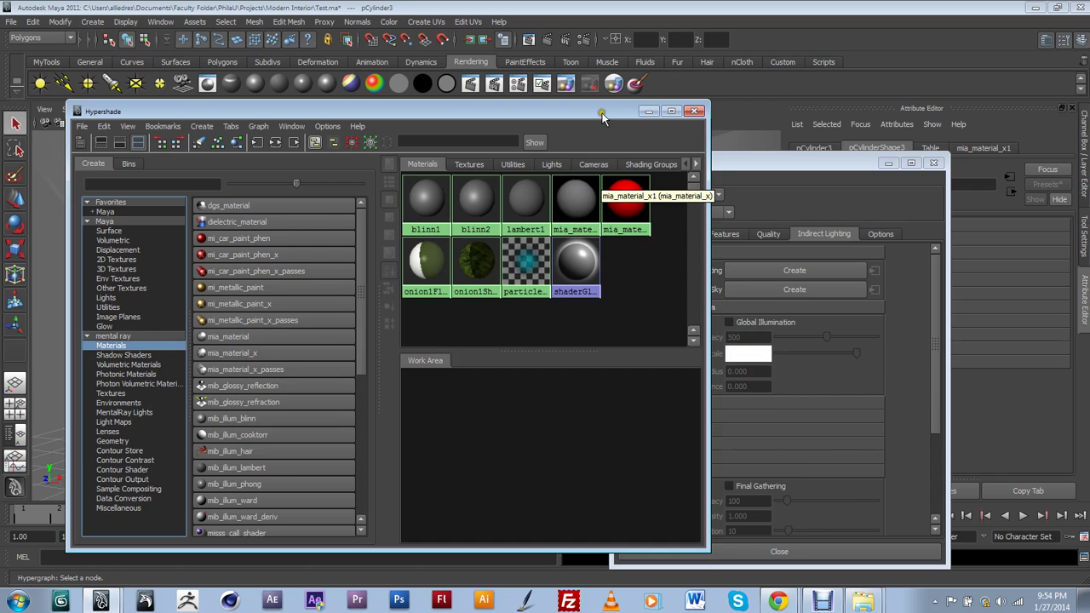
left_click_drag(602, 115, 487, 542)
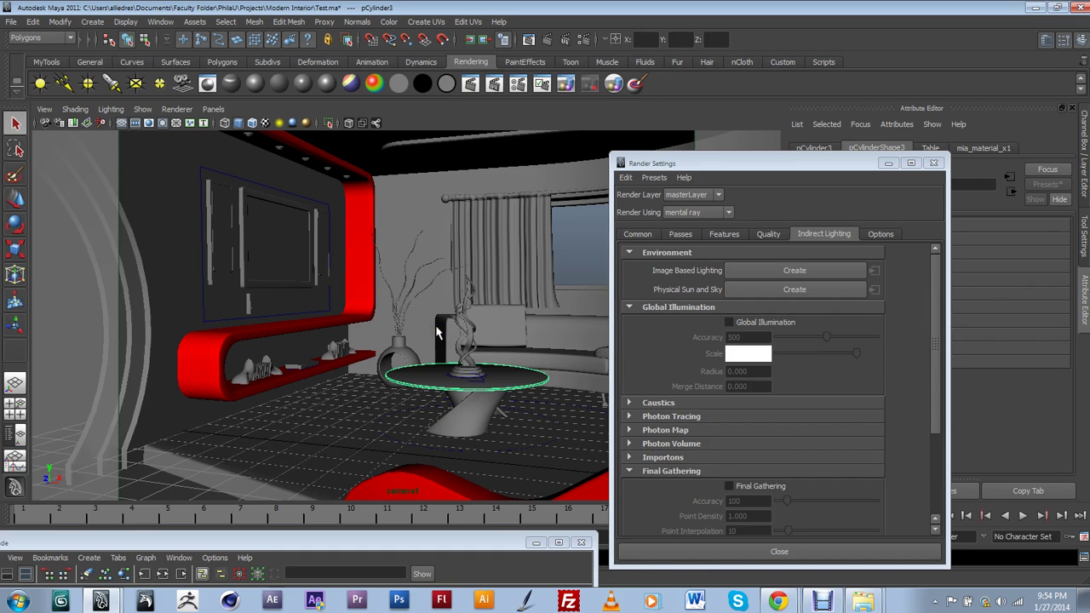
left_click_drag(443, 541, 495, 533)
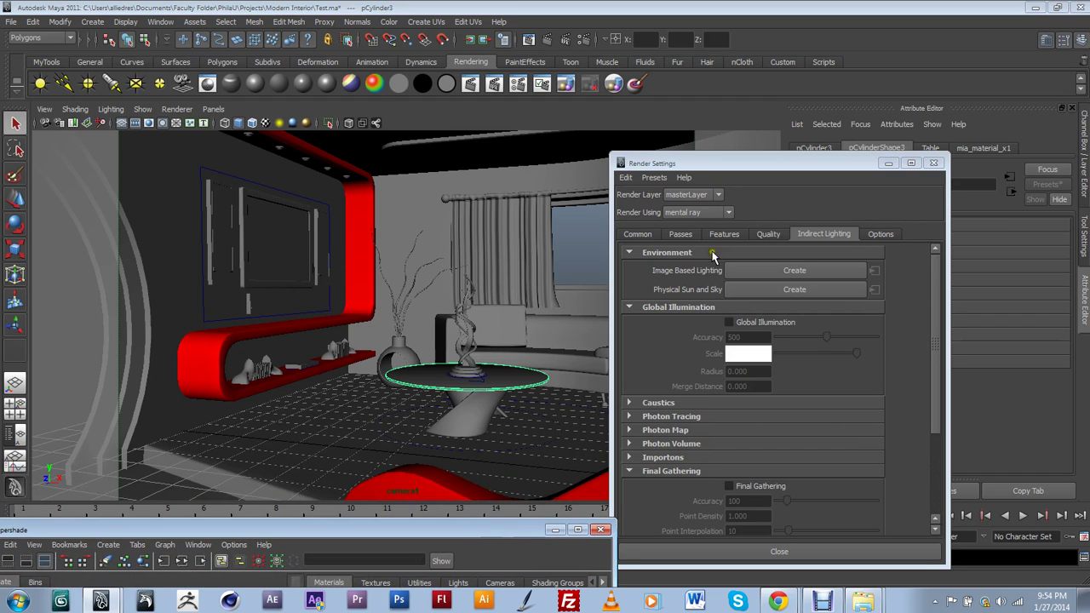
Create a Physical Sun and Sky environment from the indirect lighting settings.
left_click_drag(692, 164, 833, 167)
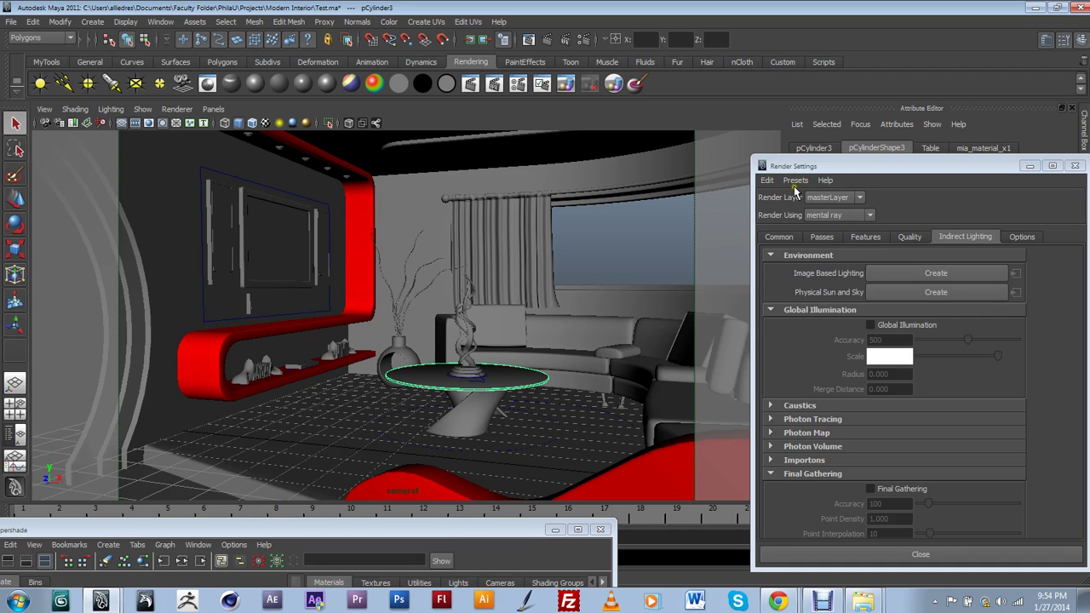
left_click_drag(801, 166, 568, 134)
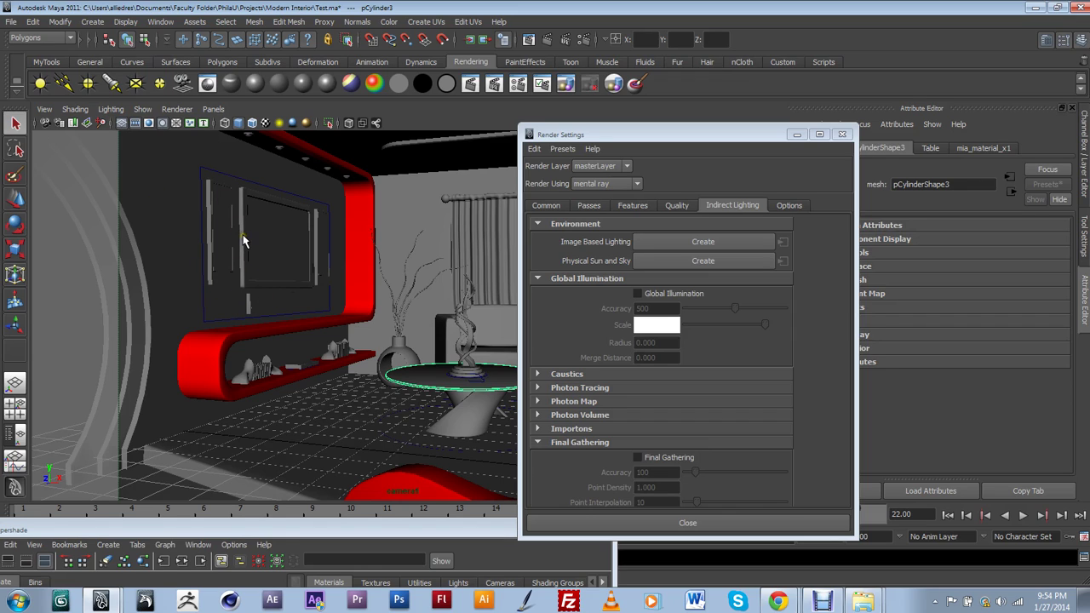
left_click(731, 143)
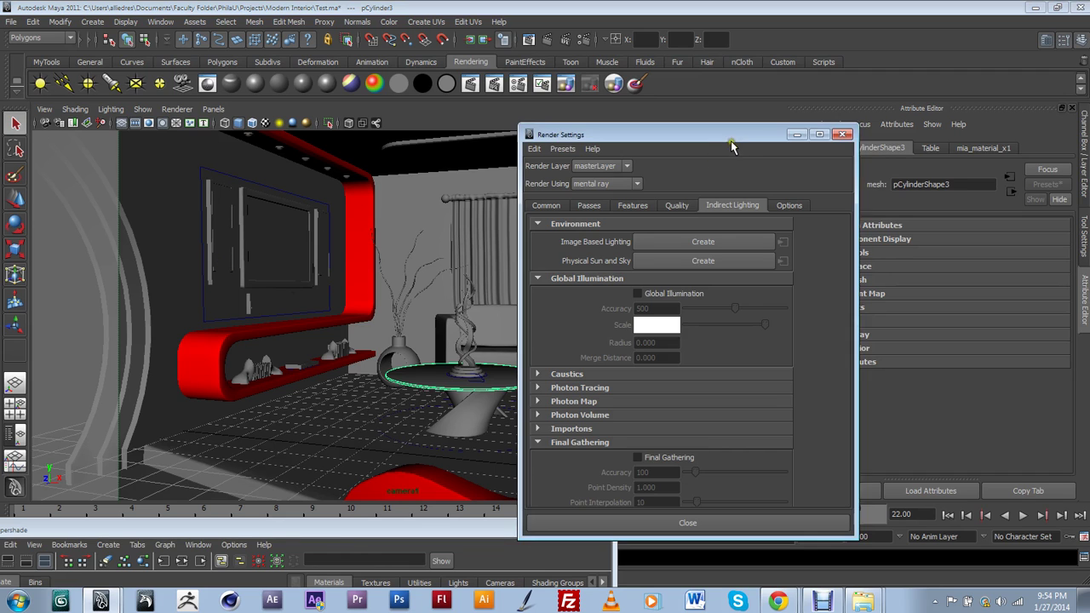
left_click_drag(730, 141, 887, 109)
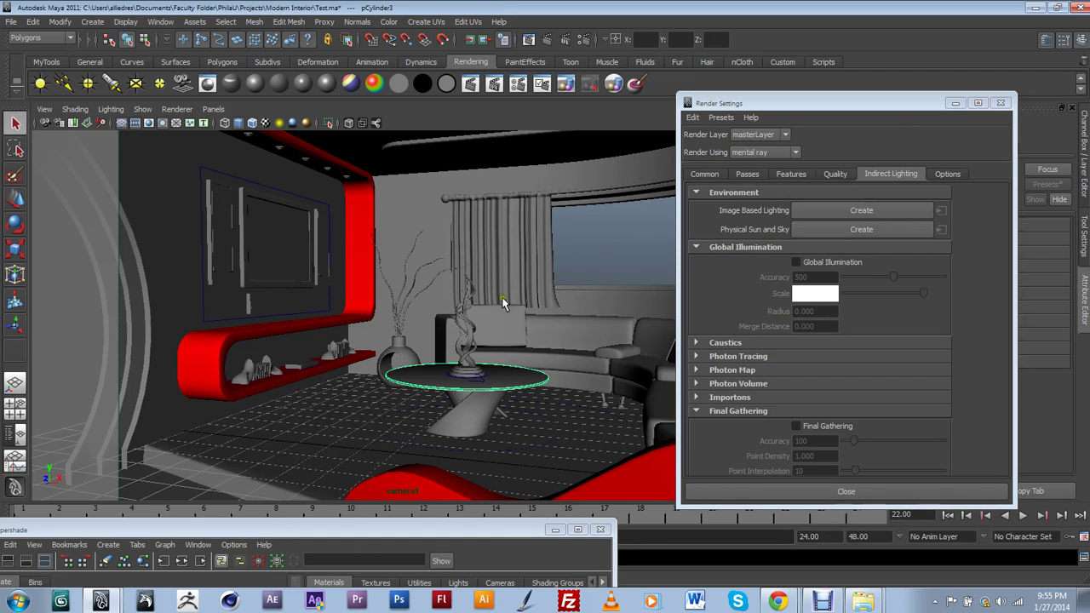
left_click_drag(789, 107, 779, 129)
left_click(788, 126)
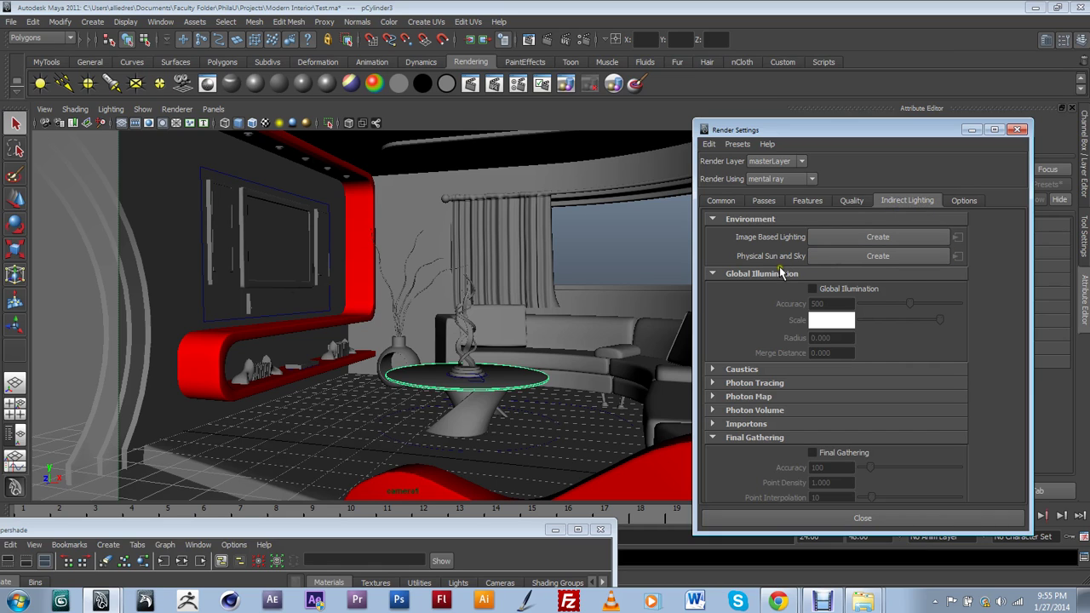
left_click(858, 260)
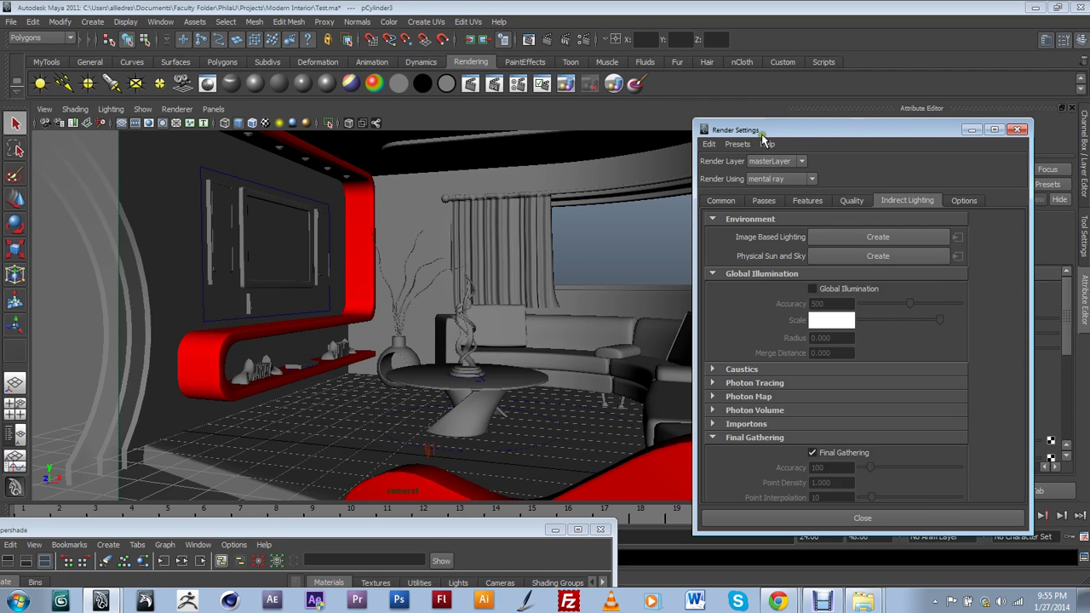
Select the sun direction light below the table and move it up above the vase.
left_click_drag(817, 124, 709, 130)
left_click_drag(774, 149, 822, 267)
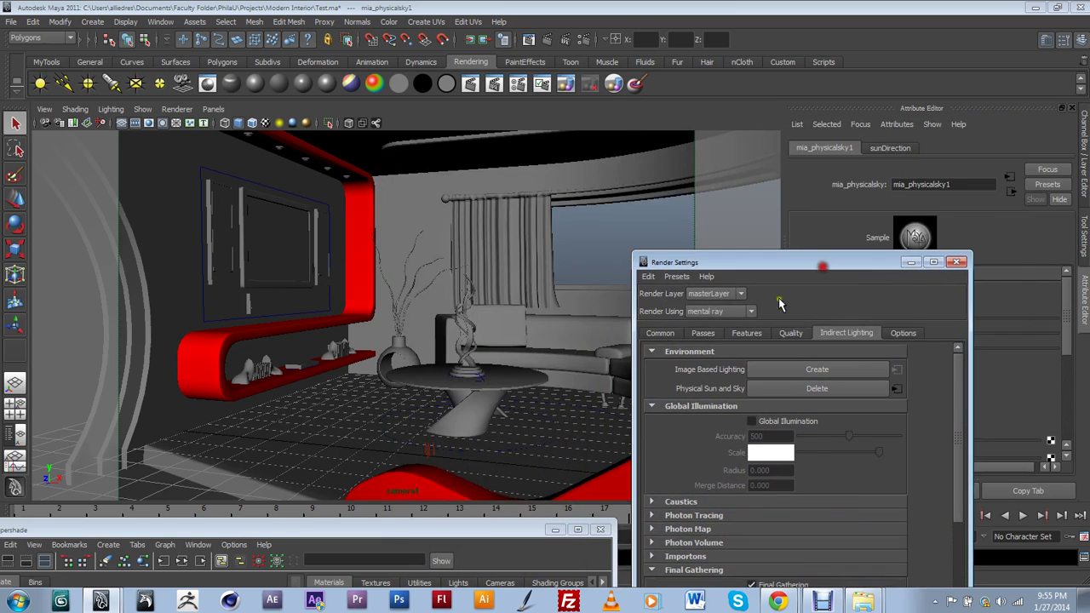
left_click(427, 455)
left_click(428, 453)
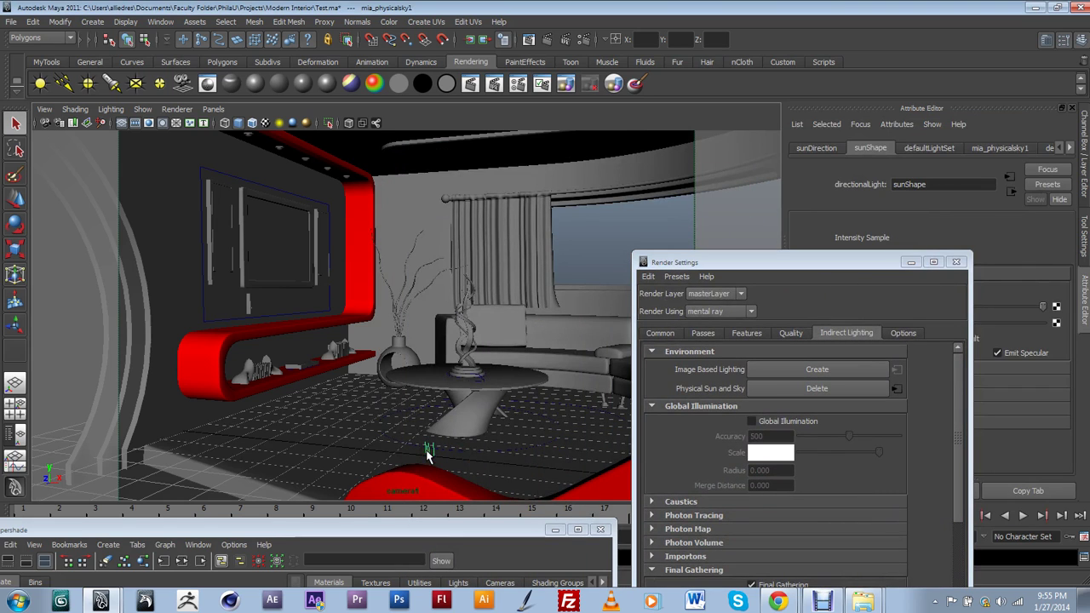
left_click(15, 199)
left_click_drag(430, 430, 429, 217)
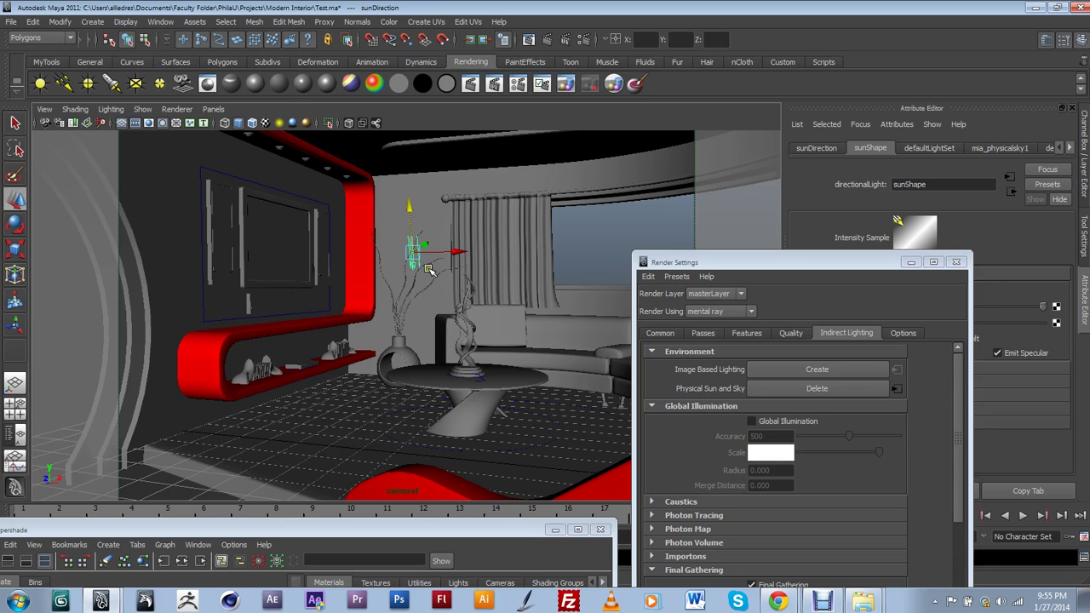
left_click_drag(410, 223, 406, 211)
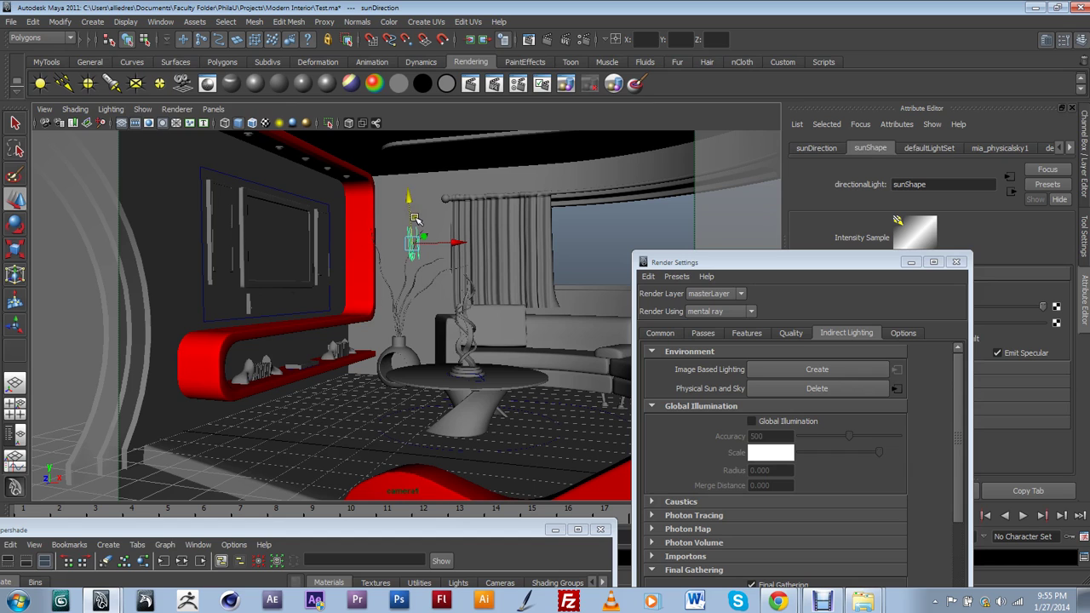
Render the camera1 view with mental ray and inspect the lighting beside the viewport.
left_click_drag(769, 262, 748, 130)
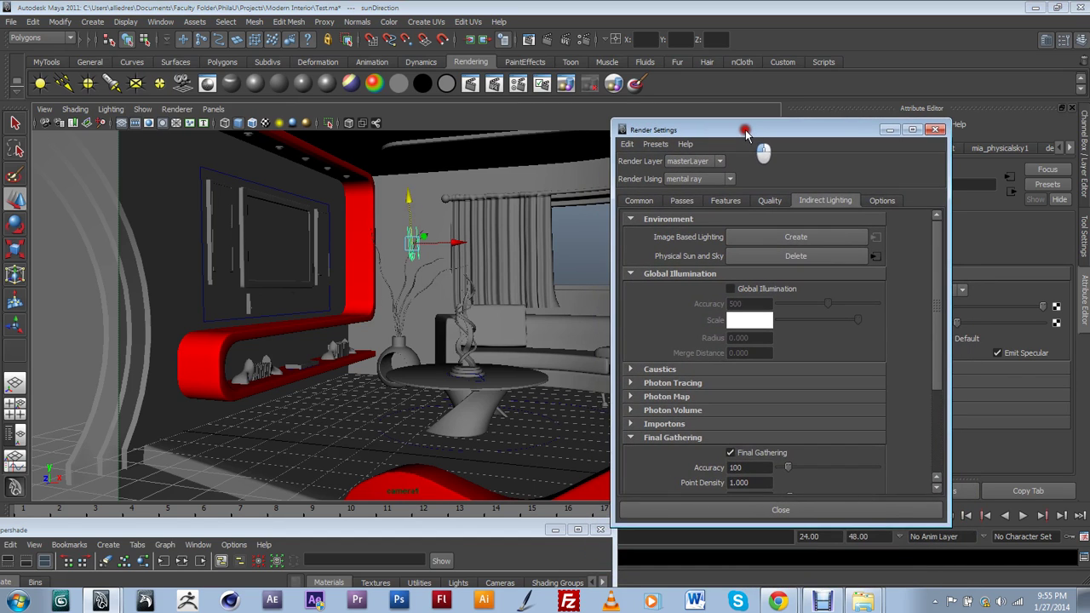
left_click(550, 42)
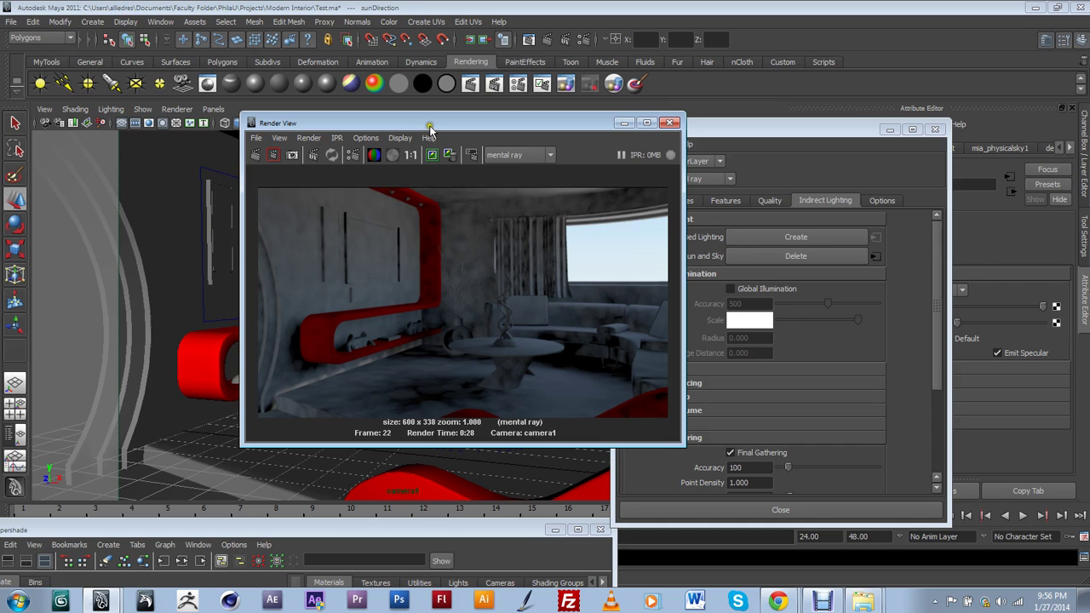
left_click_drag(432, 125, 638, 146)
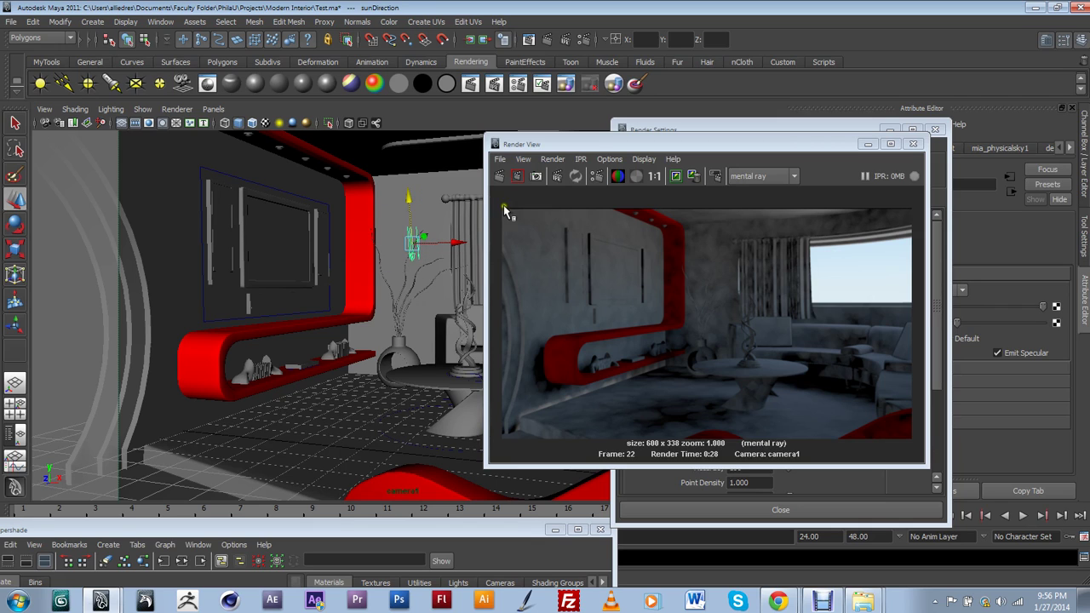
left_click(634, 264)
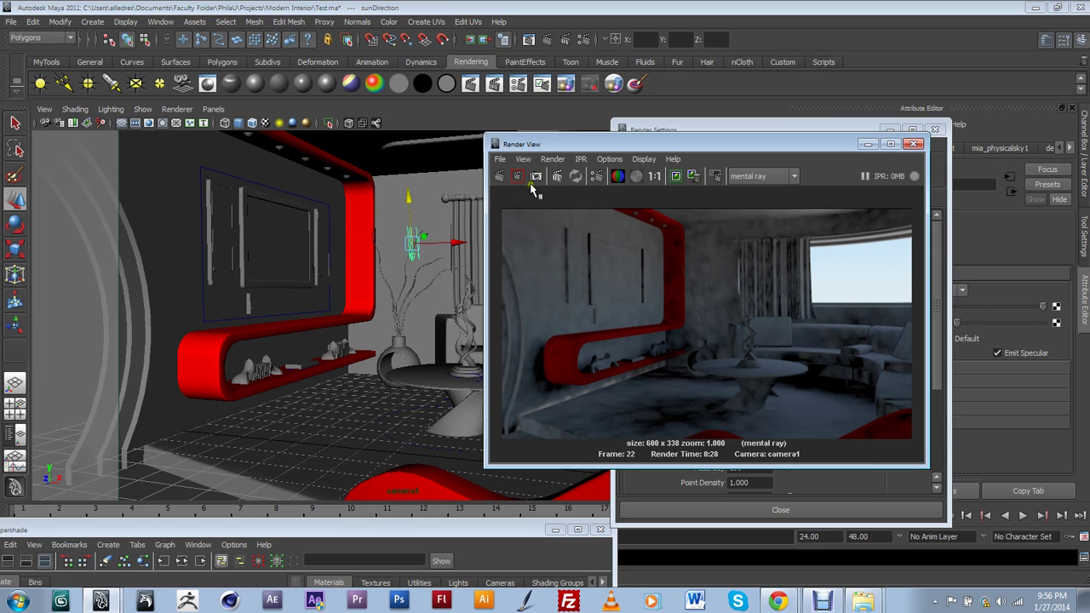
Rotate the sun direction light about its X axis to tilt the sunlight.
left_click(14, 223)
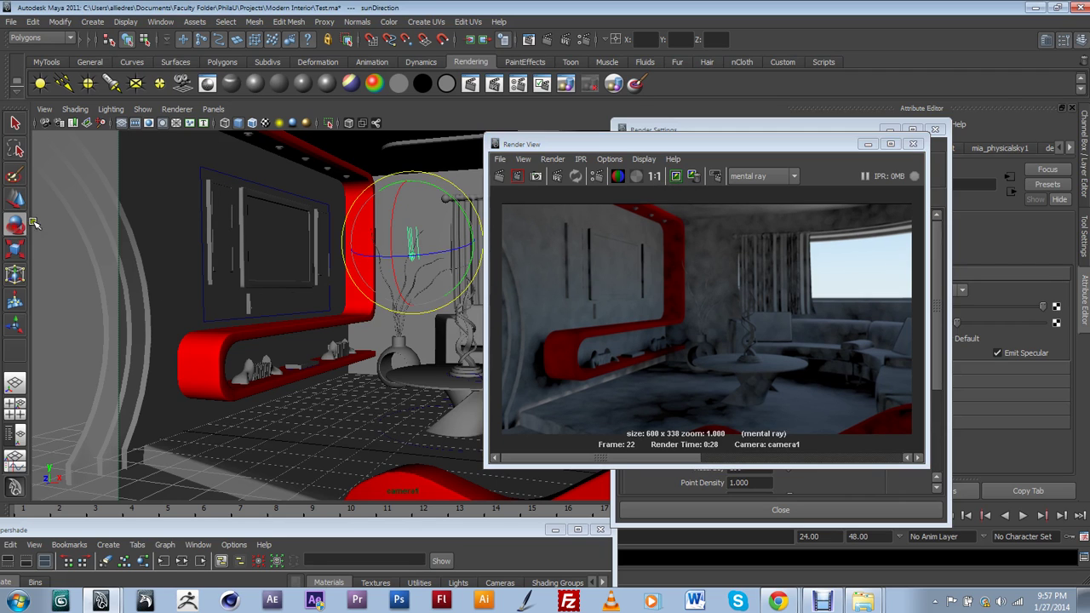
left_click_drag(607, 144, 672, 141)
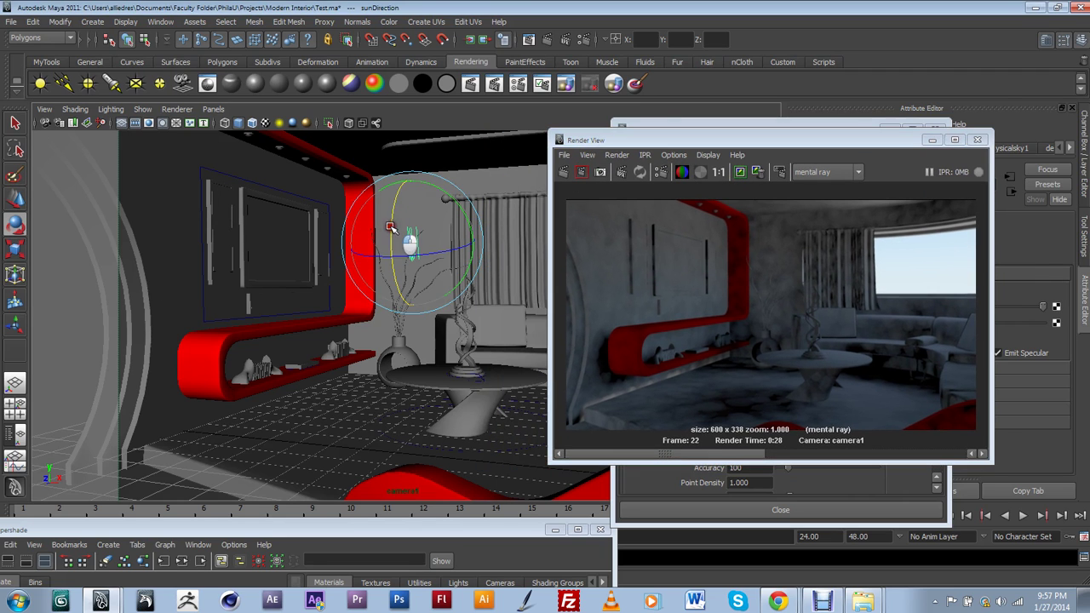
mouse_move(390, 226)
left_mouse_down()
mouse_move(398, 183)
mouse_move(389, 222)
mouse_move(392, 206)
left_mouse_up()
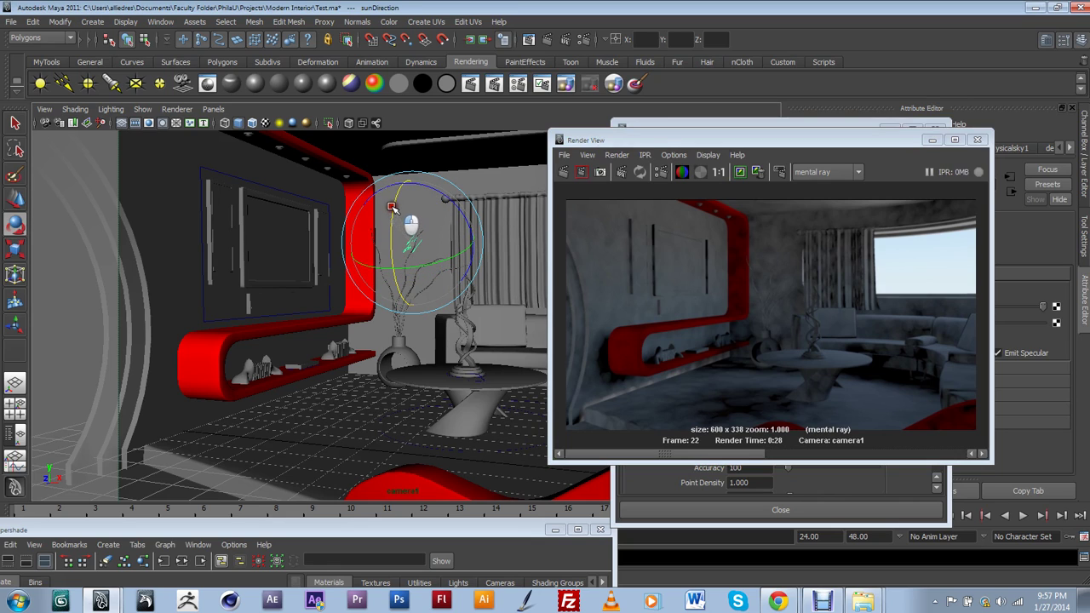
left_click_drag(662, 142, 556, 126)
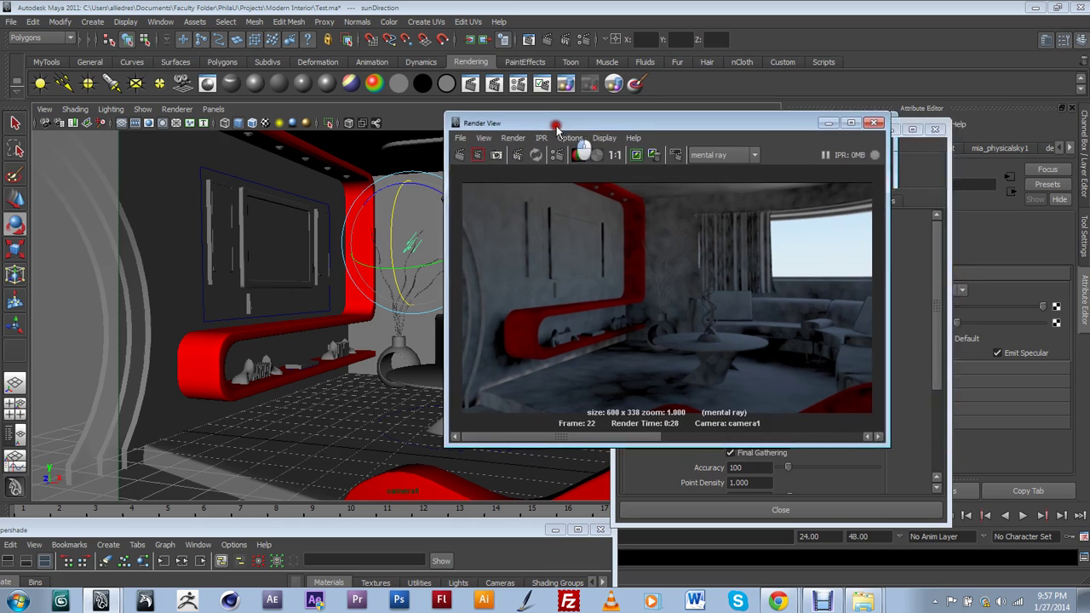
Render the camera1 view with the tilted sun and compare it with the previously kept render.
left_click(458, 155)
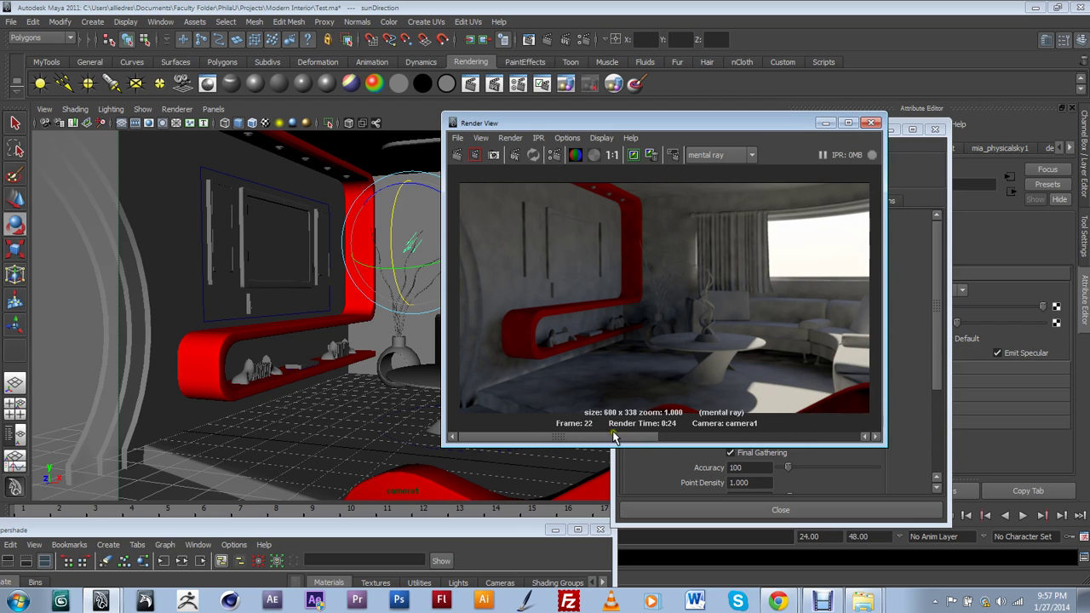
left_click_drag(613, 434, 705, 436)
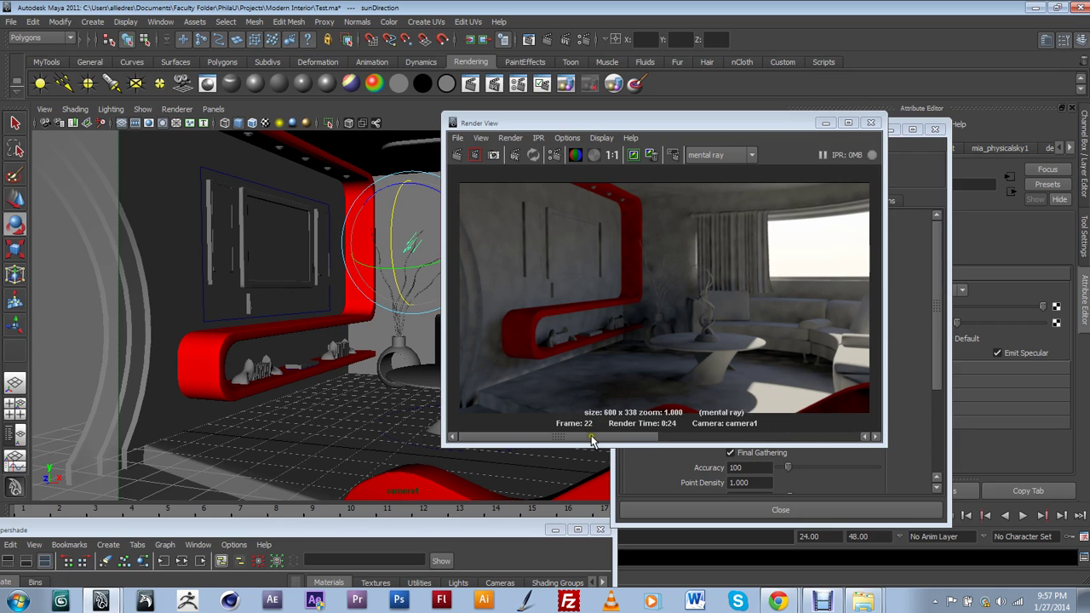
mouse_move(591, 437)
left_mouse_down()
mouse_move(732, 438)
mouse_move(579, 427)
left_mouse_up()
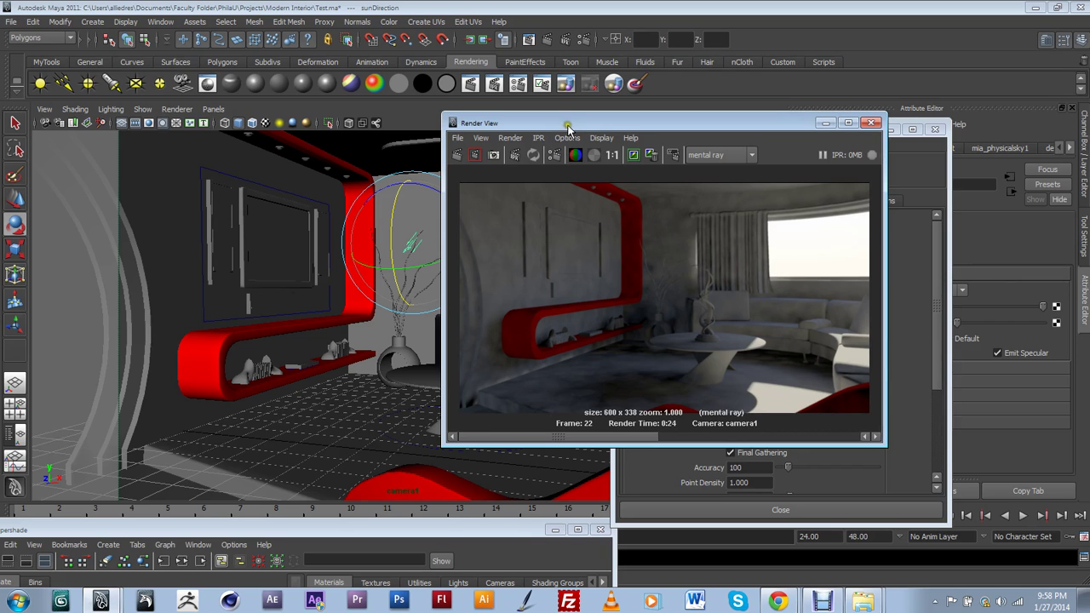
Move the render window aside and rotate the sun direction light horizontally about its vertical axis.
left_click_drag(568, 127, 695, 132)
left_click(426, 263)
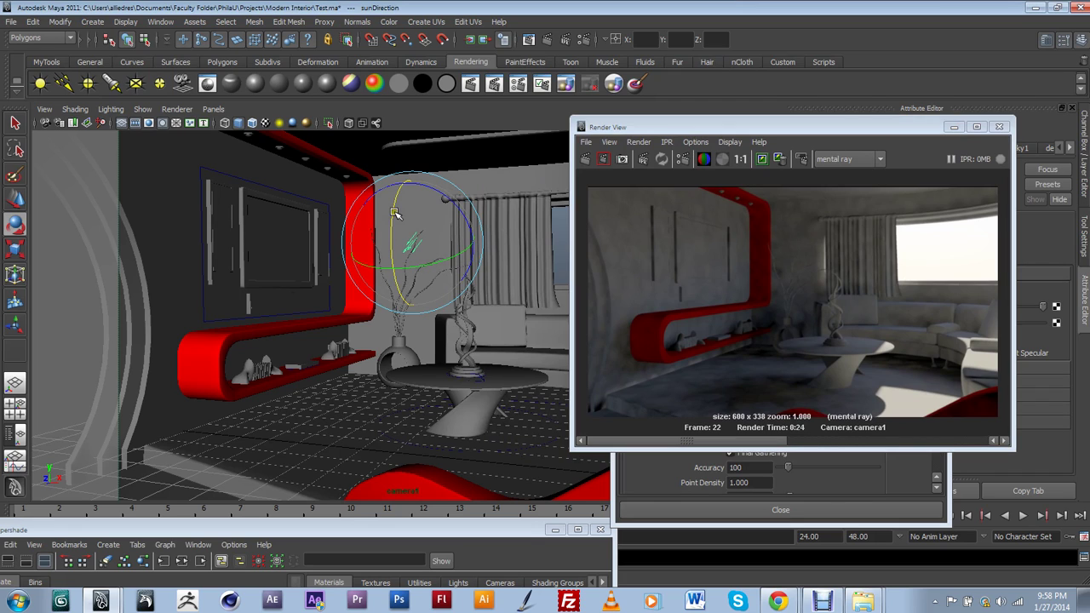
left_click_drag(416, 265, 460, 254)
Keep the current render image, render camera1 with the new sun angle, and compare the two images.
left_click(761, 161)
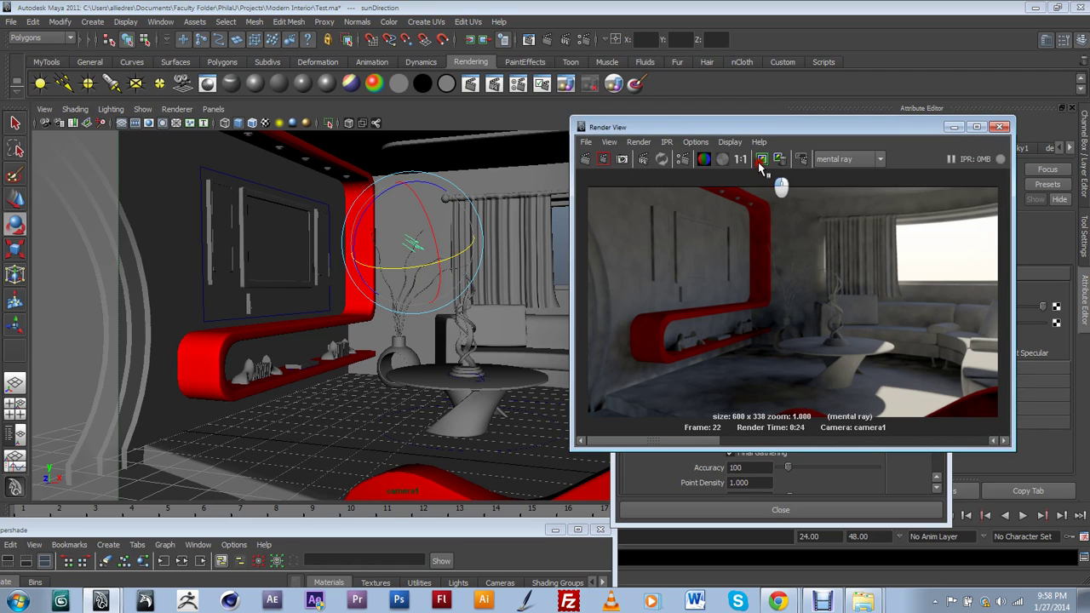
left_click(586, 160)
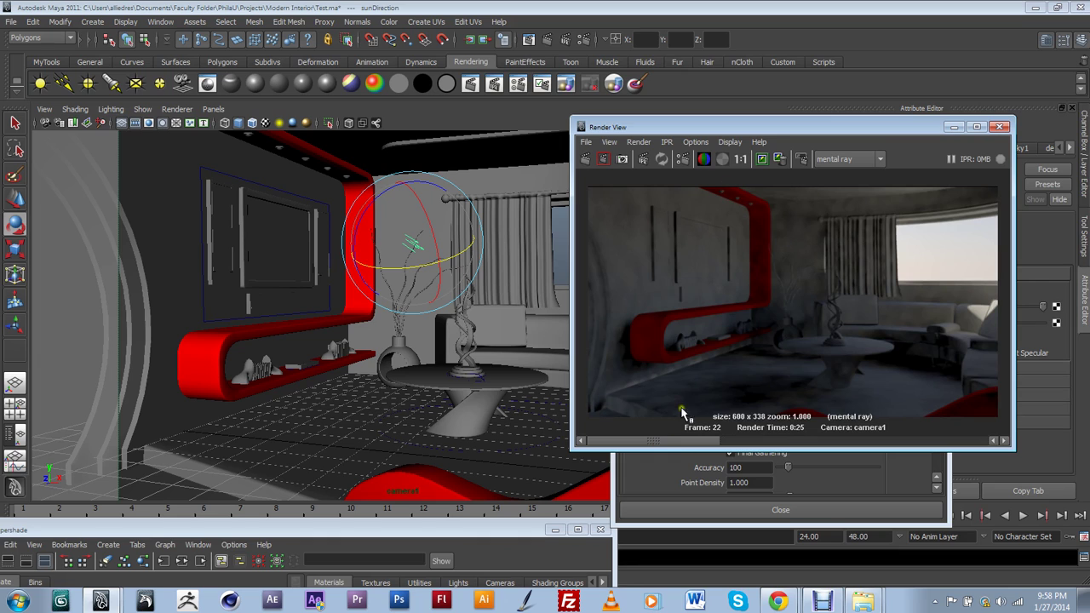
left_click(718, 444)
left_click(774, 442)
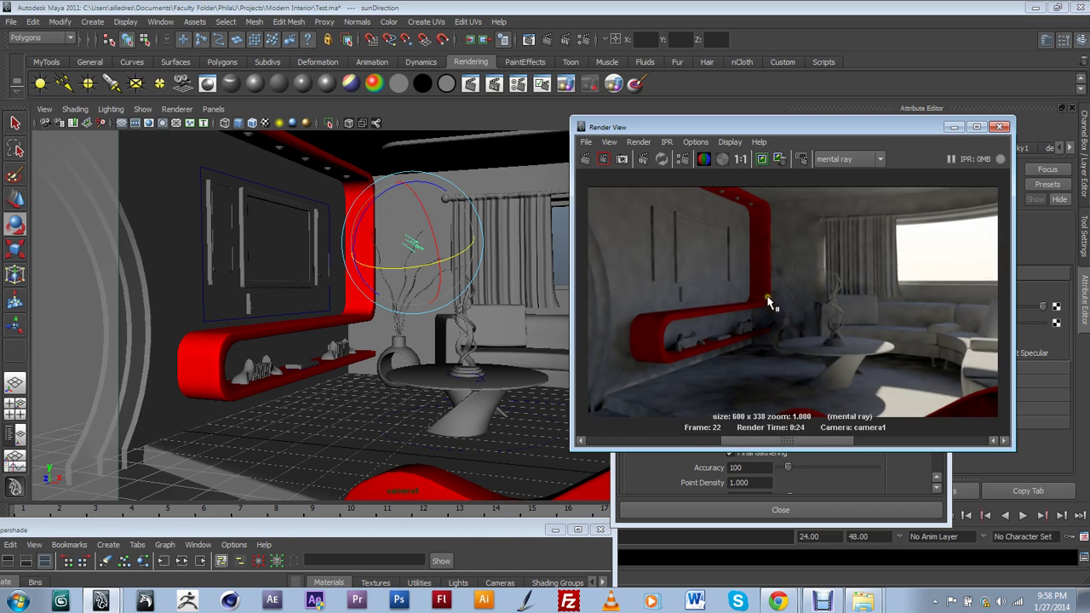
left_click_drag(789, 441, 697, 431)
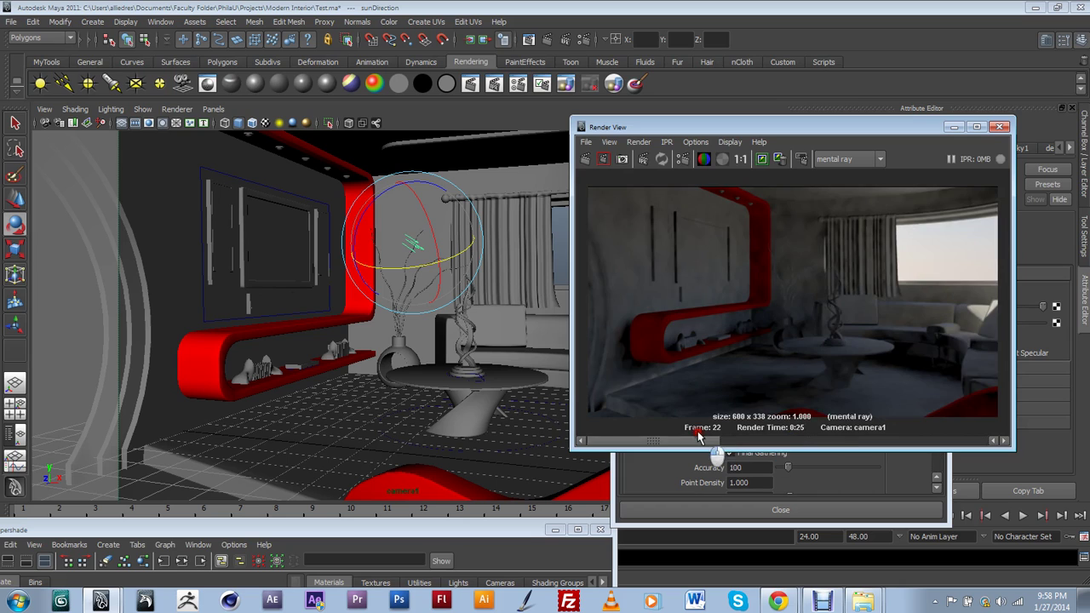
Rotate the sun direction light further about its vertical axis and render the camera1 view again.
mouse_move(452, 252)
left_mouse_down()
mouse_move(418, 256)
mouse_move(448, 284)
mouse_move(435, 258)
left_mouse_up()
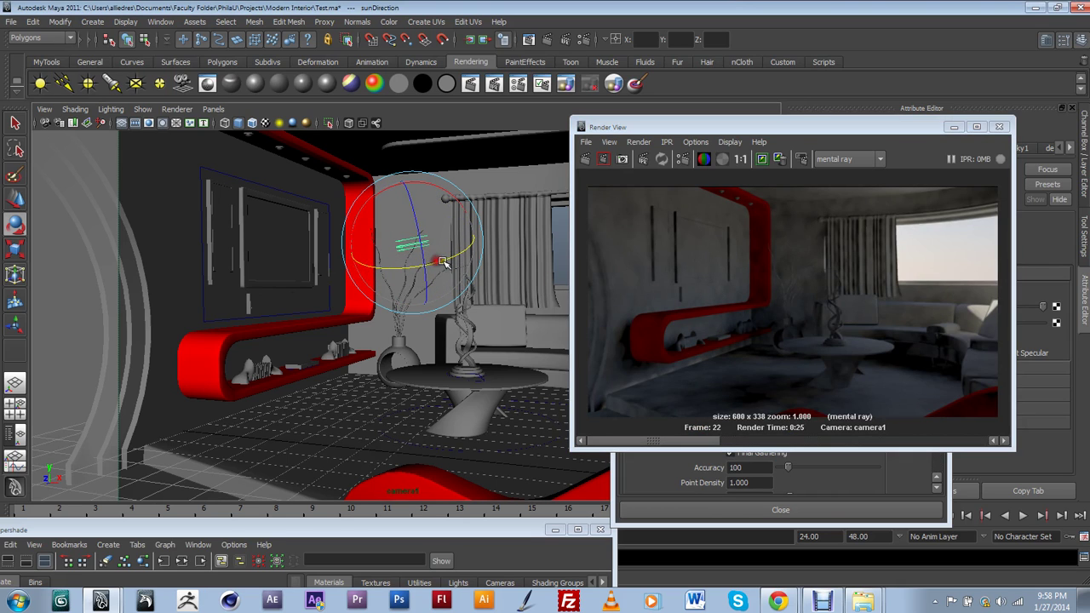
left_click(632, 334)
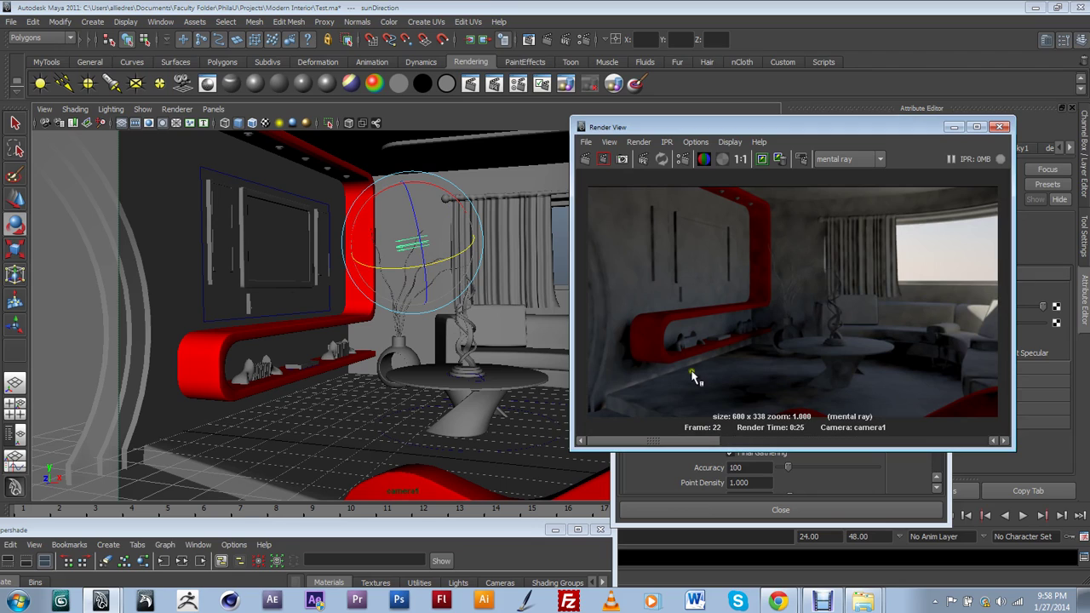
left_click(584, 160)
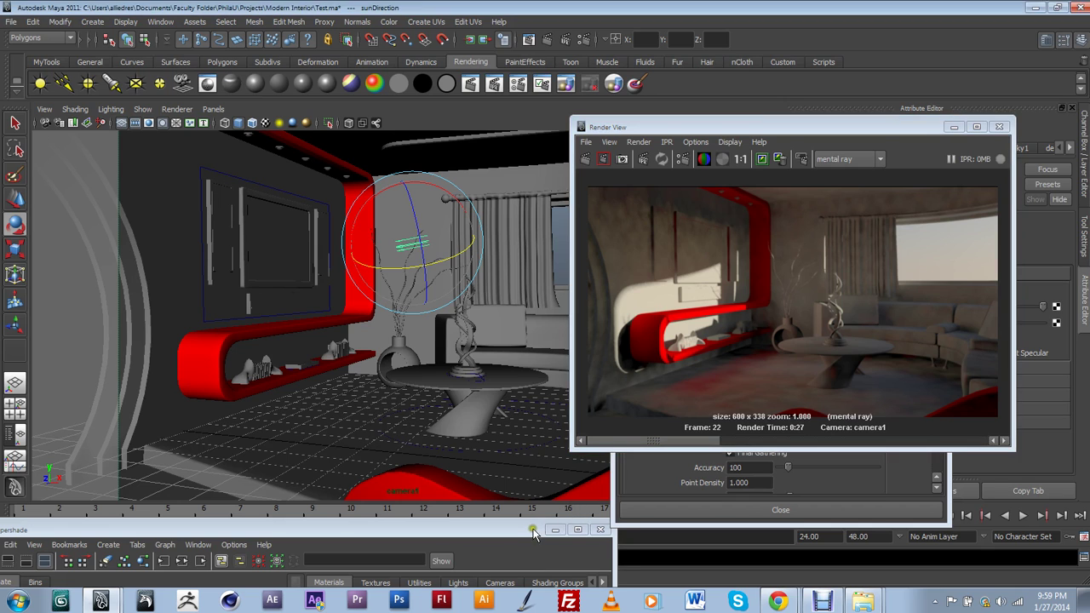
Bring the render settings beside the render and set the Final Gathering accuracy to 300.
left_click_drag(534, 531, 486, 400)
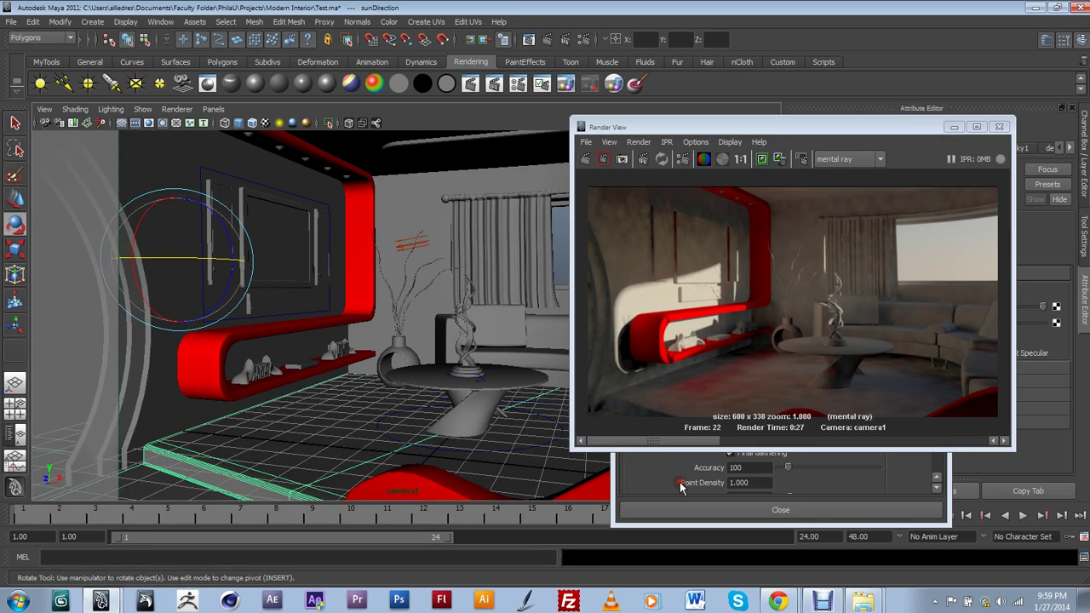
left_click(679, 482)
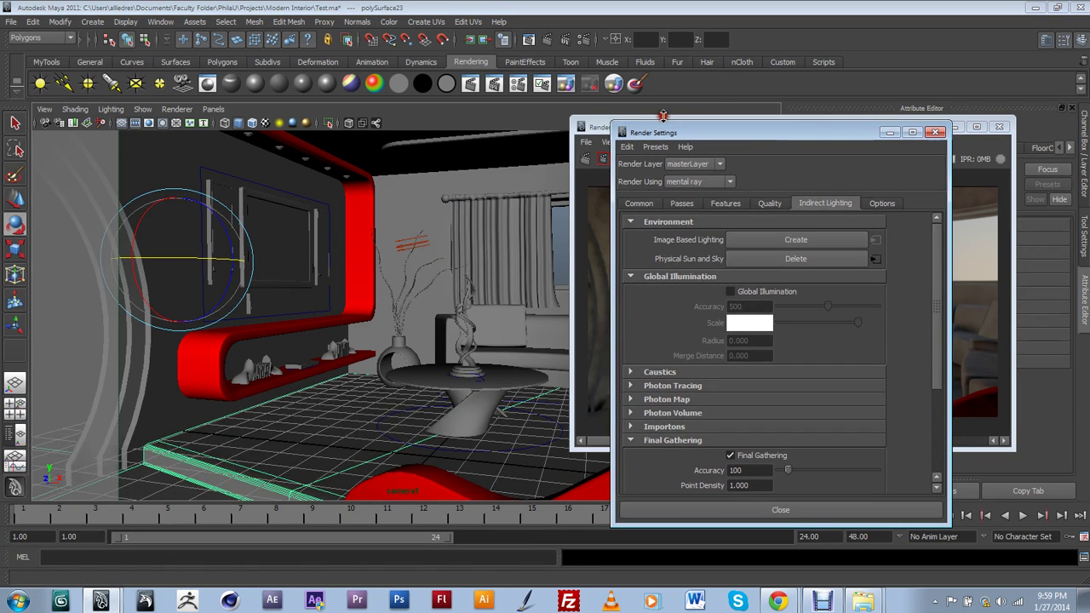
left_click_drag(617, 124, 156, 146)
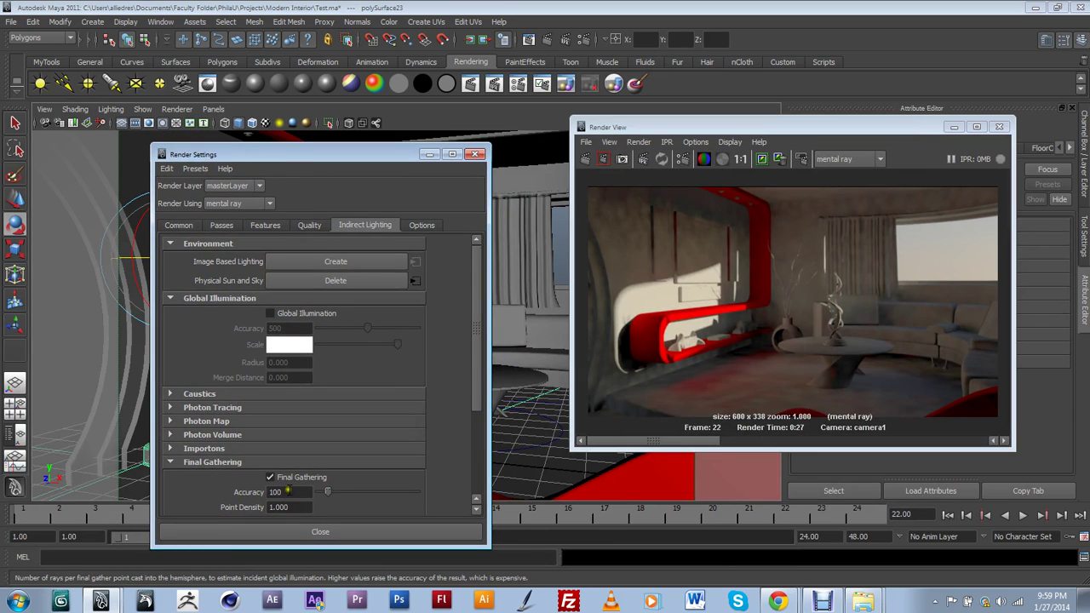
double_click(277, 491)
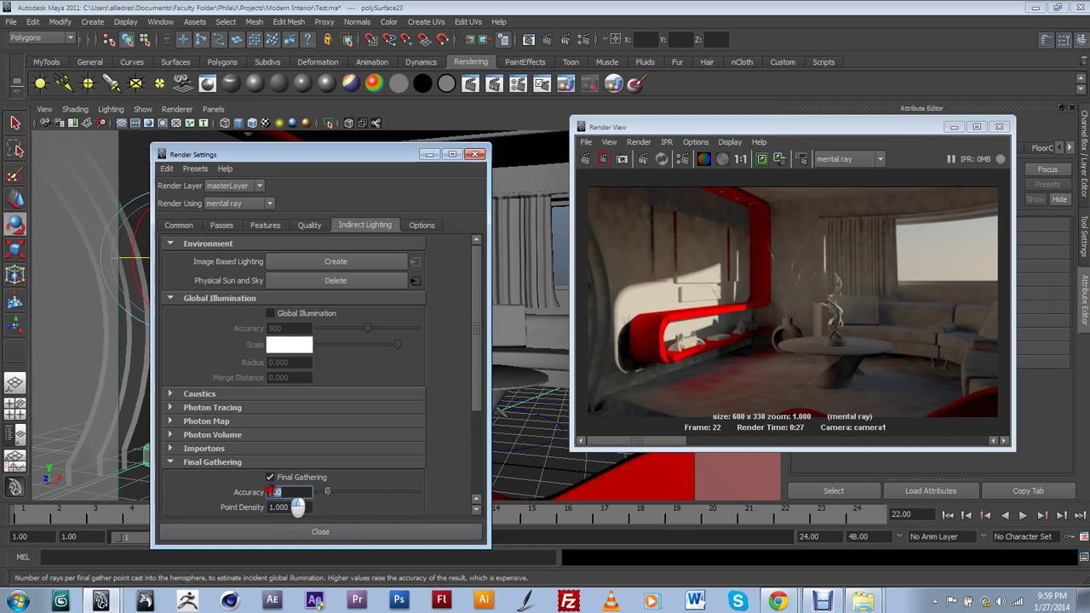
key("Return")
Render camera1 with the new Final Gathering accuracy and compare the shadows and noise with the earlier render.
left_click(587, 161)
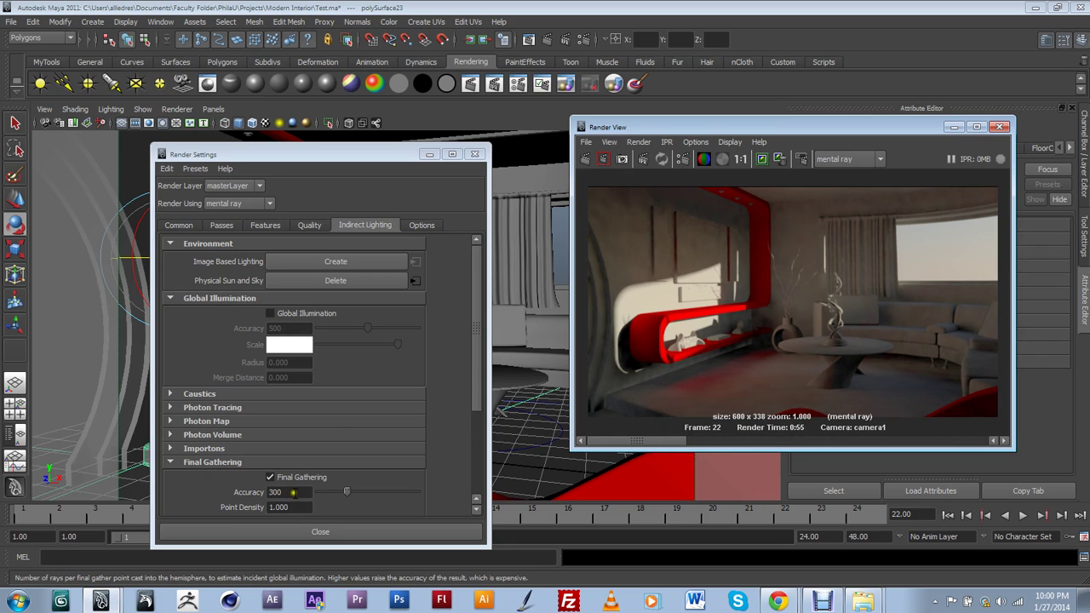
left_click(292, 492)
left_click(631, 387)
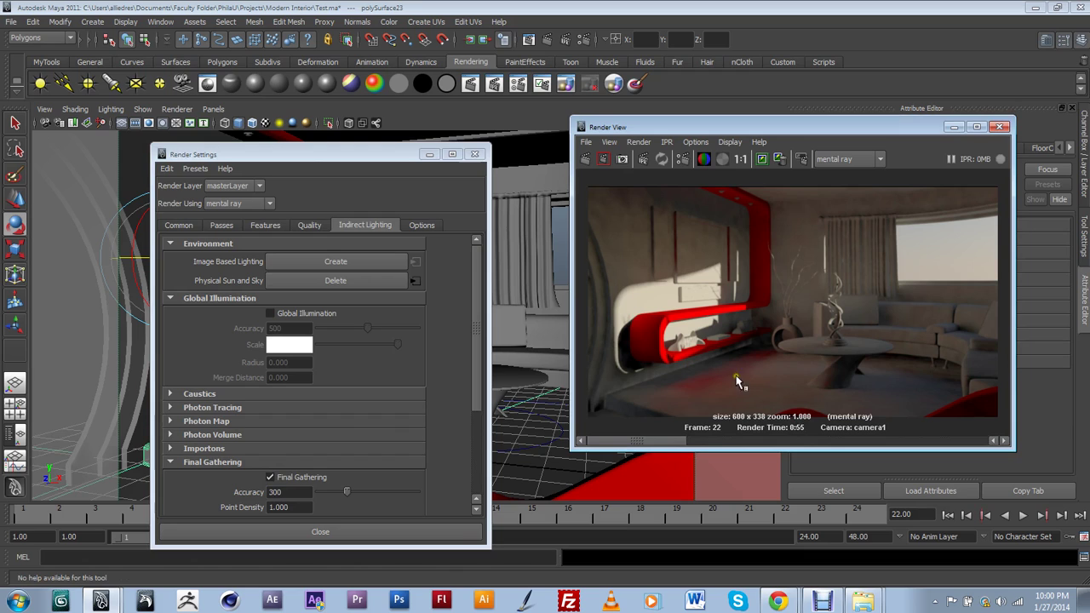
mouse_move(672, 443)
left_mouse_down()
mouse_move(716, 438)
mouse_move(680, 440)
left_mouse_up()
left_click_drag(700, 125, 563, 144)
left_click_drag(378, 151, 255, 145)
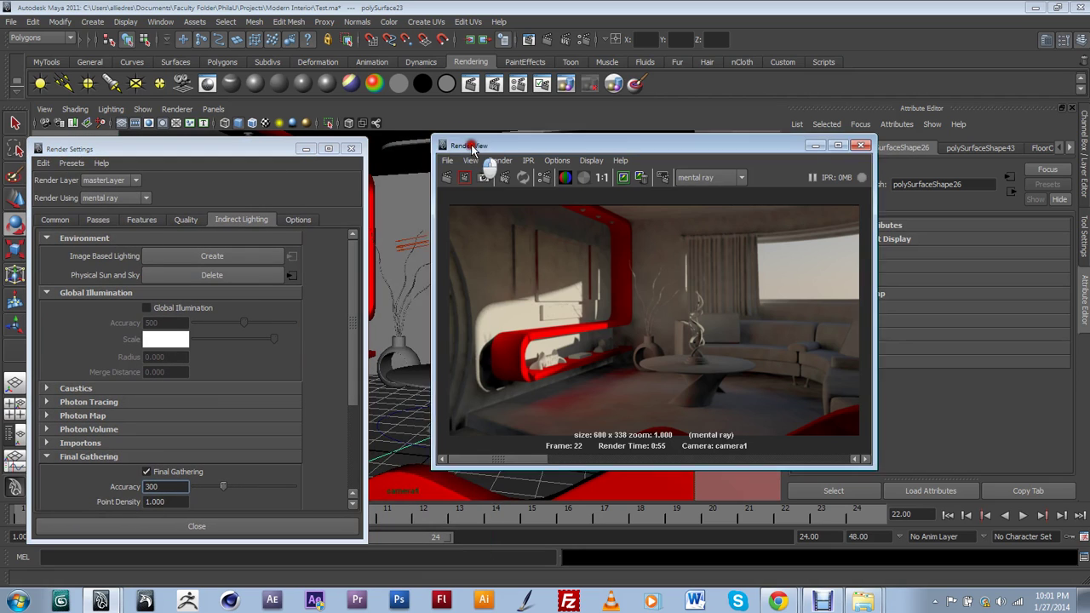
left_click_drag(463, 149, 419, 164)
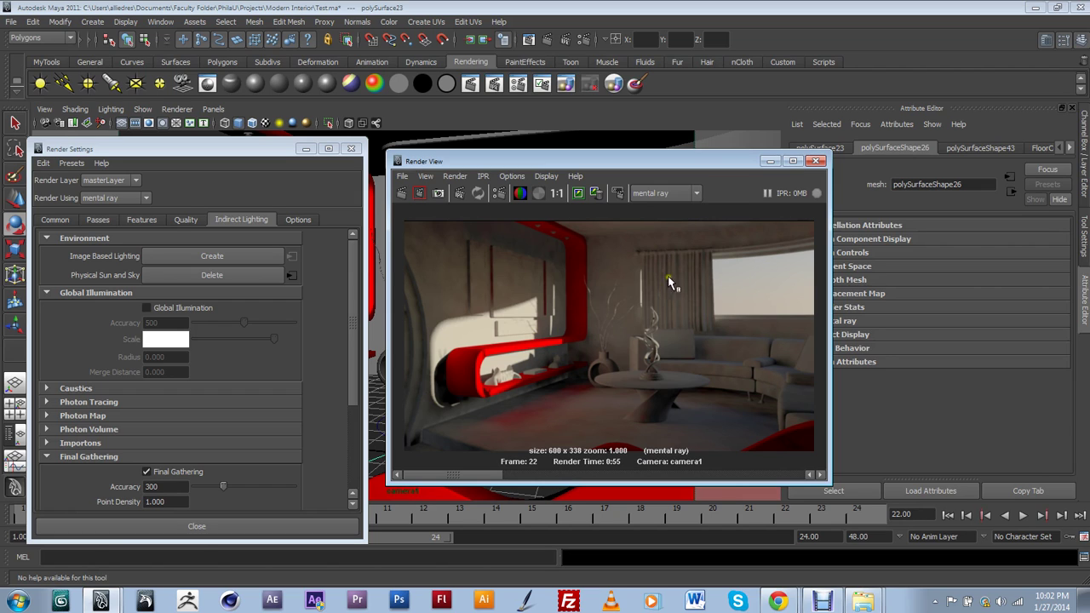
Close the render window, move the render settings out of the way, and clear the selection in the scene.
left_click(813, 161)
left_click(298, 151)
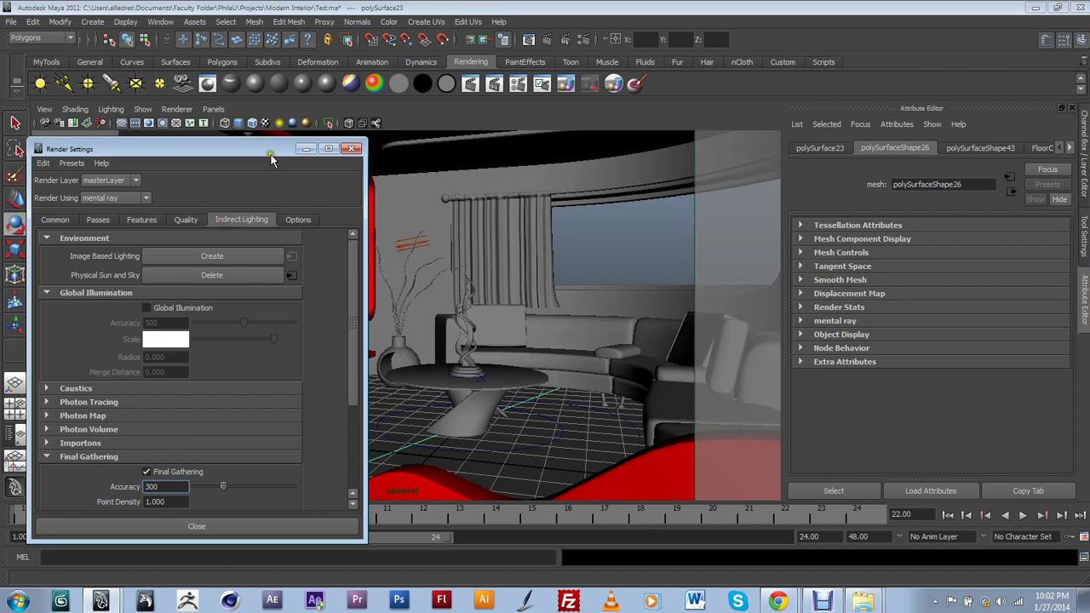
left_click_drag(271, 161, 159, 427)
left_click(605, 261)
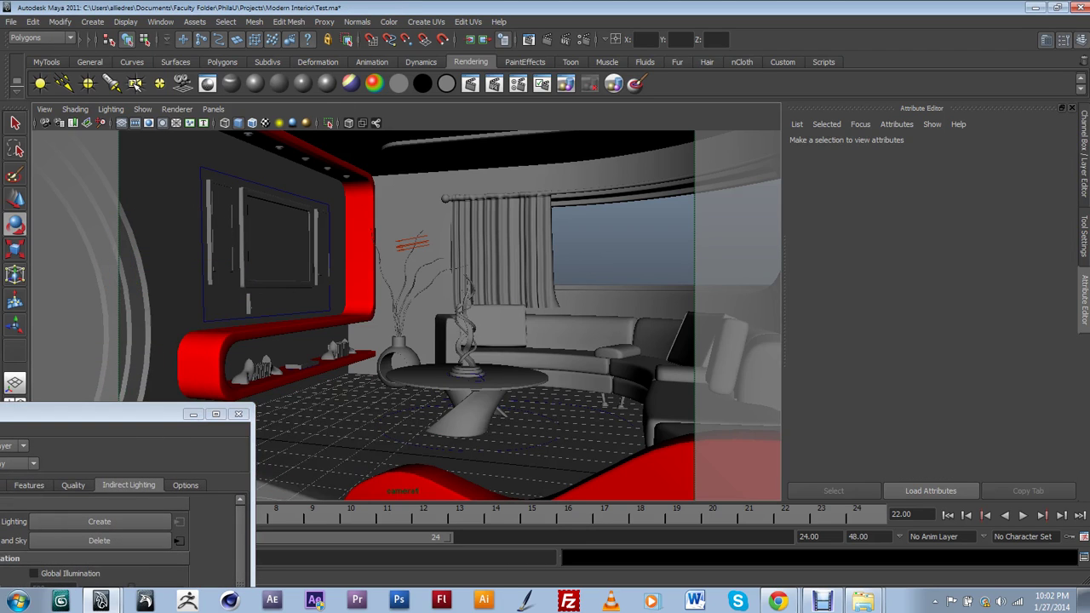
Create an area light and move it from the floor up toward the window.
left_click(134, 83)
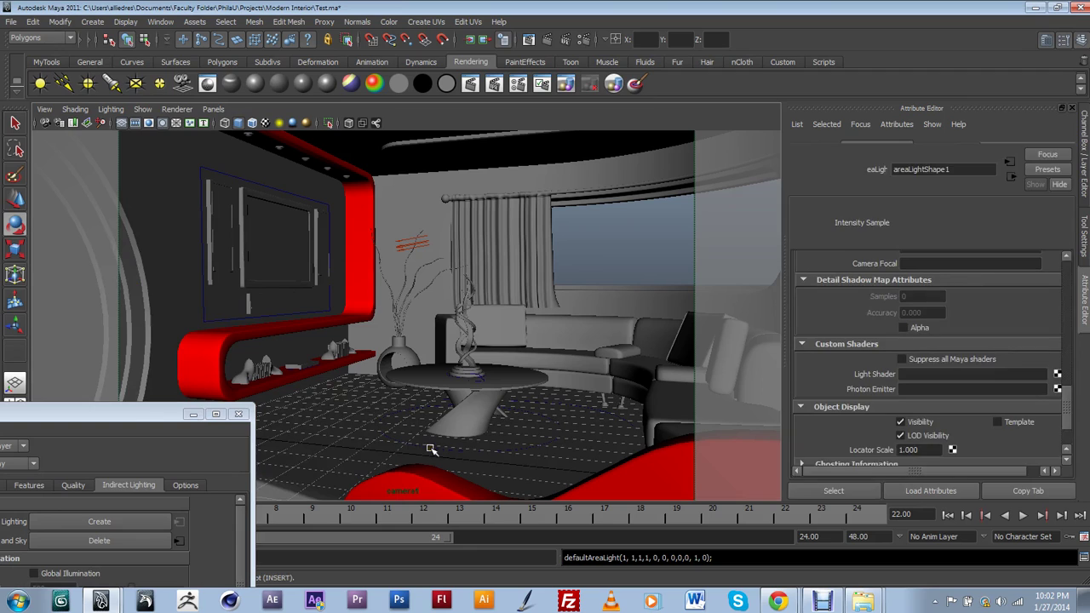
left_click(16, 200)
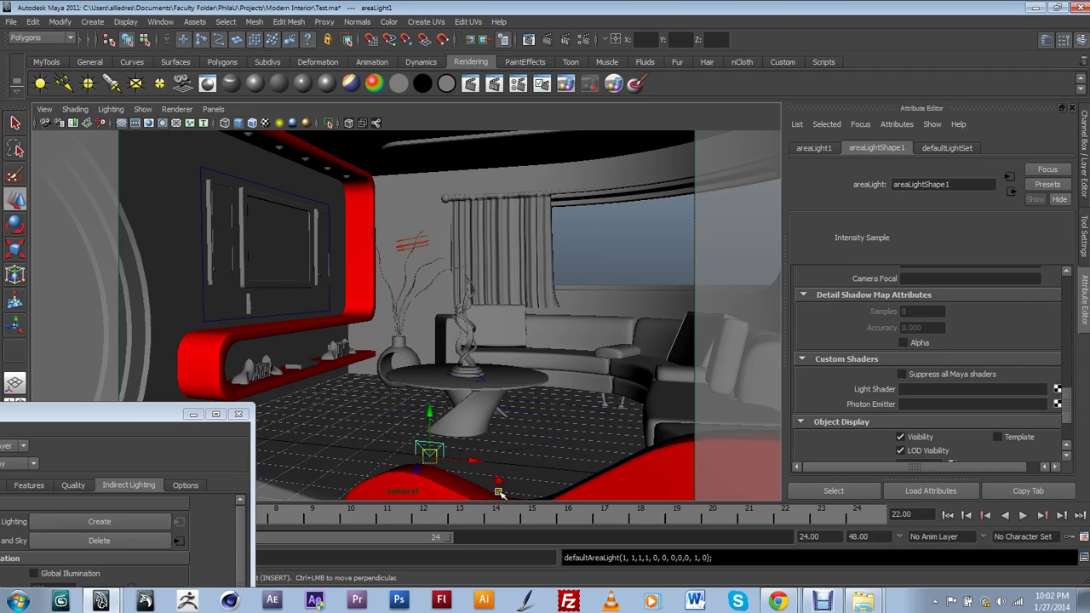
left_click_drag(431, 436, 537, 290)
Switch to the perspective view and move the area light to the outside of the curved window.
left_click(215, 110)
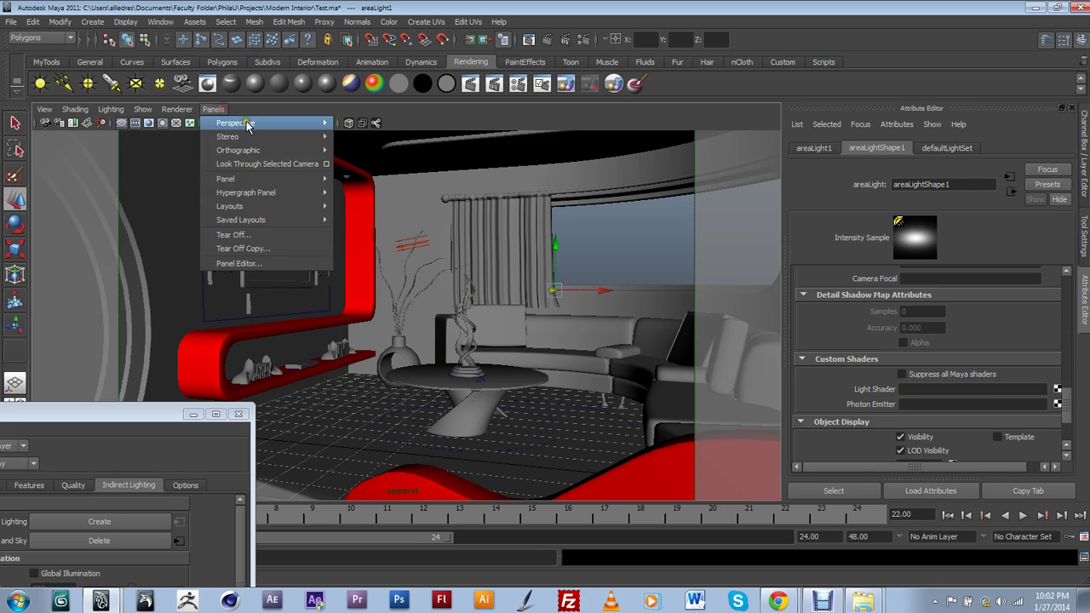
mouse_move(255, 127)
left_click(353, 127)
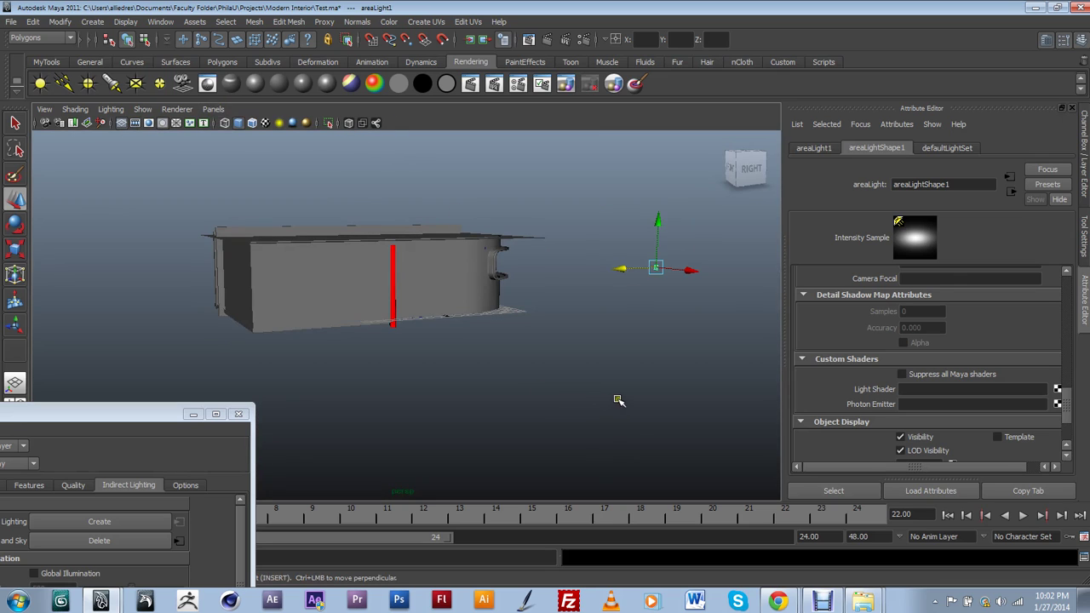
left_click_drag(619, 400, 555, 409, "alt")
right_click_drag(555, 408, 621, 383, "alt")
left_click_drag(748, 349, 300, 237)
middle_click_drag(315, 338, 354, 343, "alt")
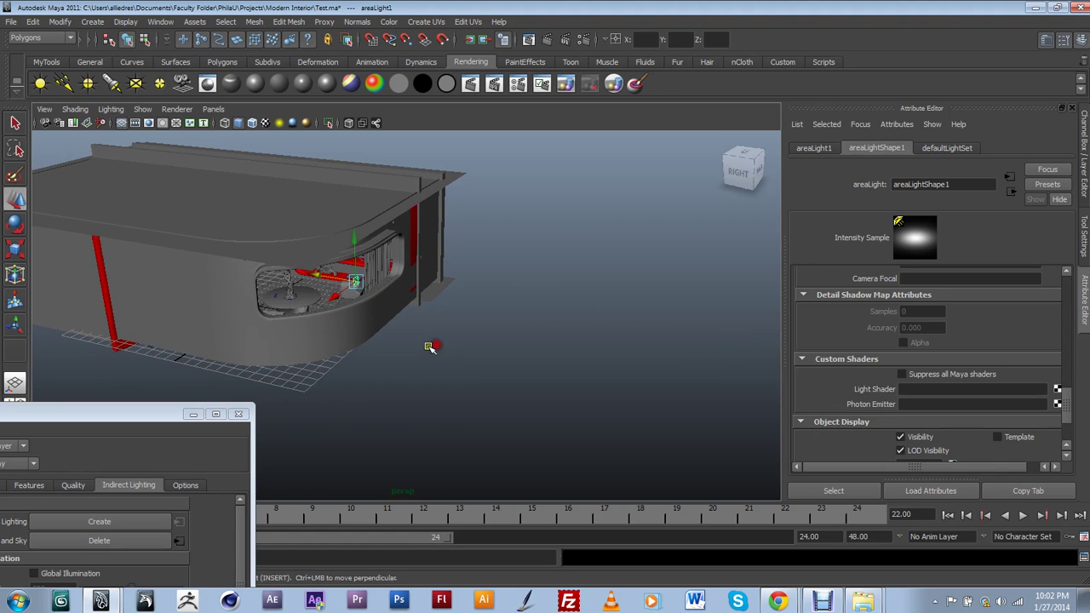
left_click_drag(361, 396, 418, 377, "alt")
middle_click_drag(417, 377, 344, 415, "alt")
scroll(351, 424, "up", 4)
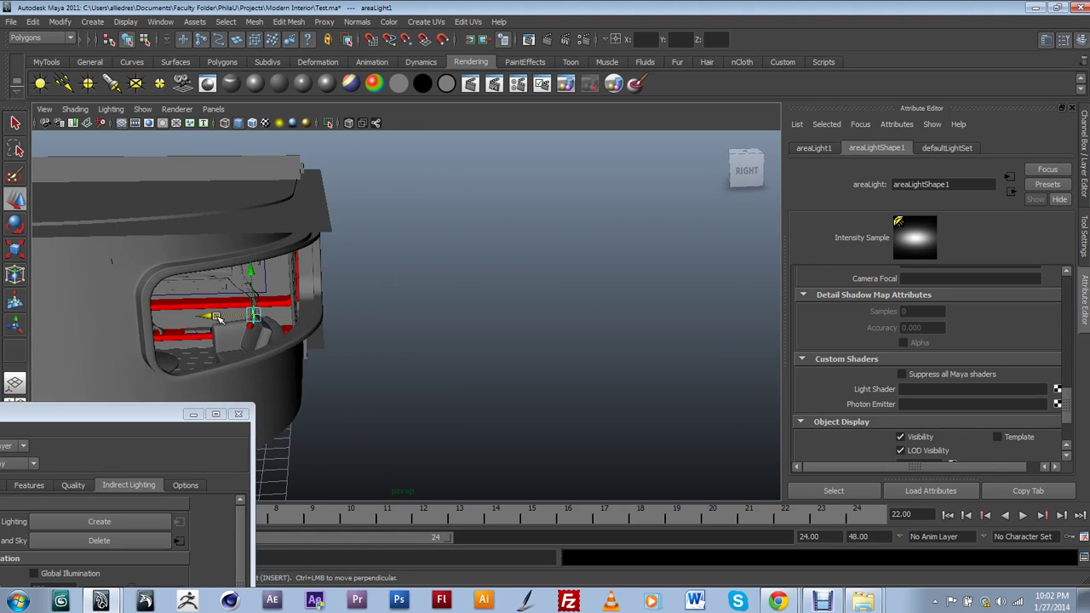
left_click_drag(309, 317, 425, 320, "alt")
Rotate the area light to face into the room and move it in front of the window opening.
left_click(17, 225)
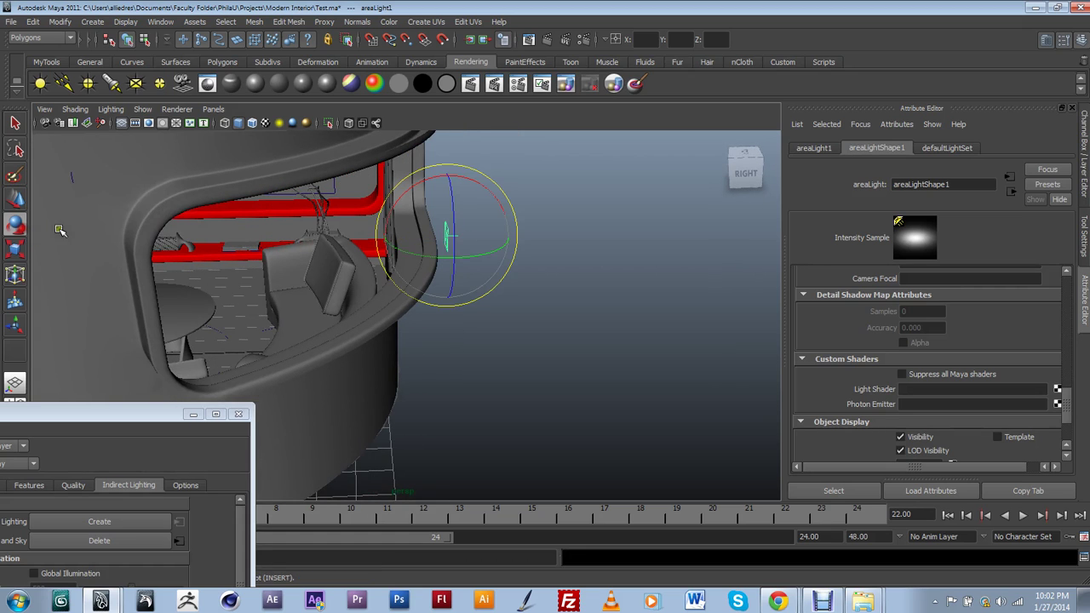
mouse_move(496, 258)
left_mouse_down()
mouse_move(576, 233)
mouse_move(514, 247)
left_mouse_up()
left_click(17, 197)
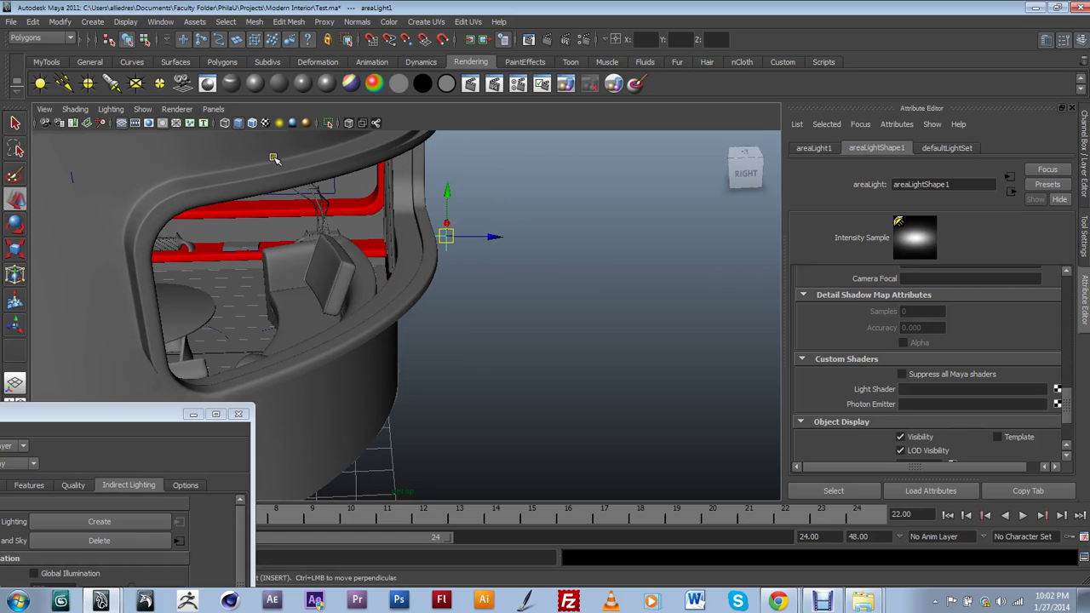
left_click_drag(408, 279, 355, 311, "alt")
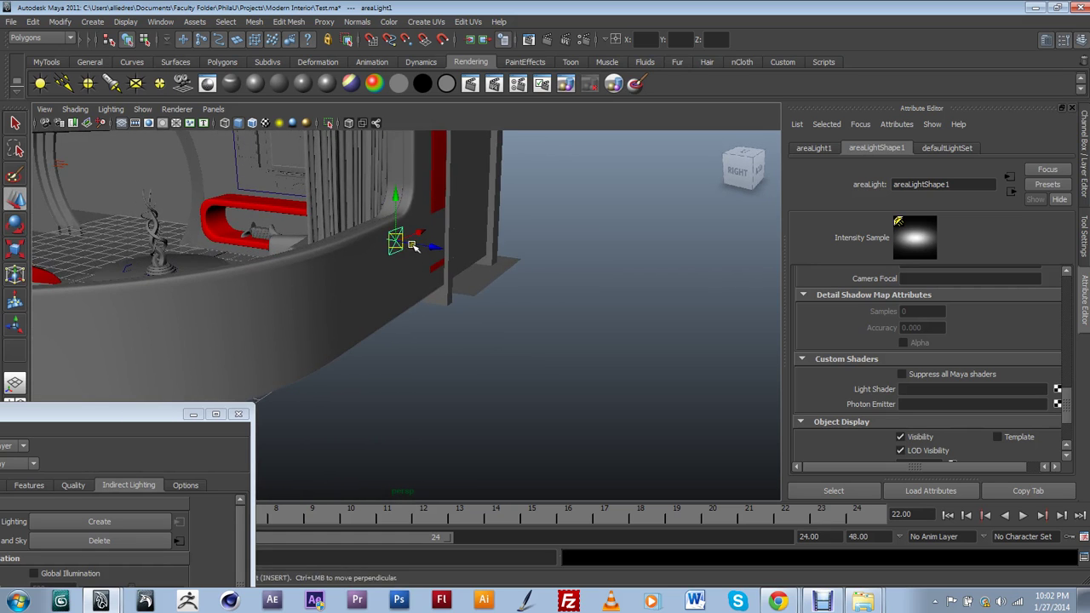
left_click_drag(413, 244, 377, 349)
Undo the oversized stretch and scale the area light in width to span the window opening.
key("Insert")
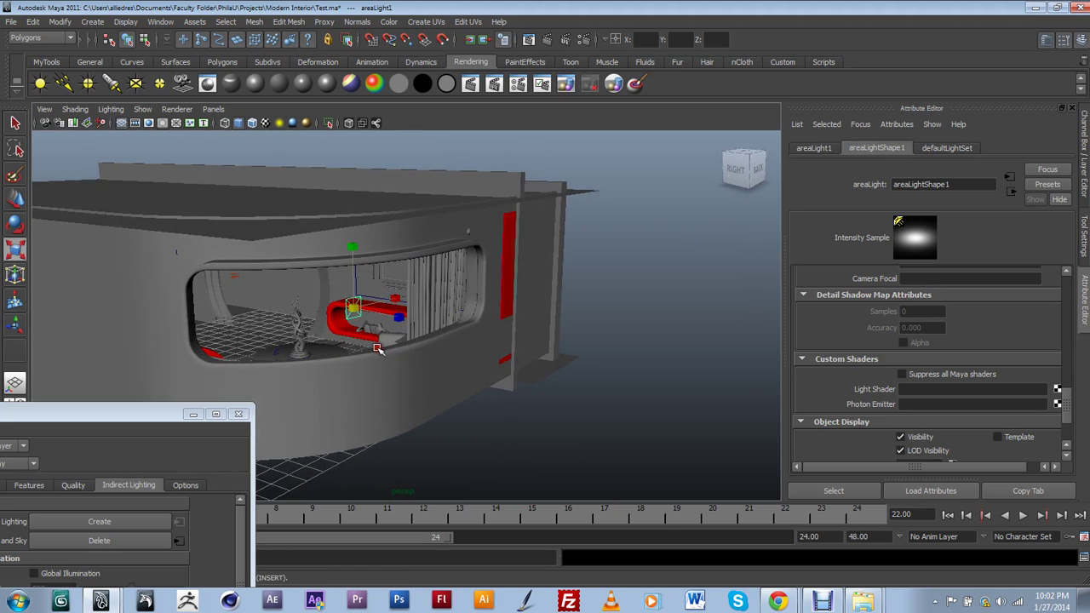
left_click_drag(396, 295, 462, 315)
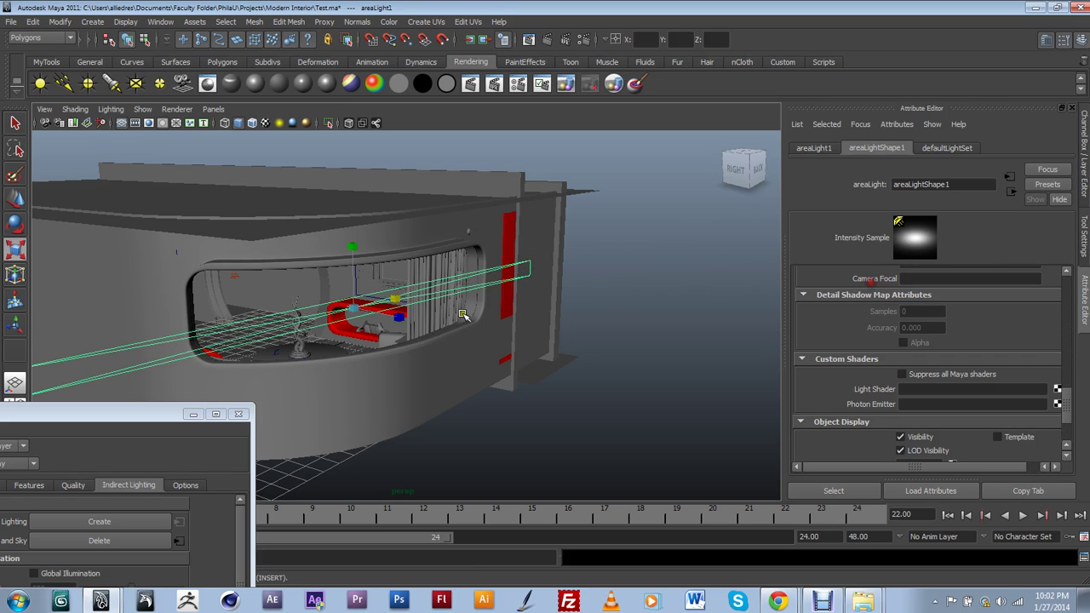
key("ctrl+z")
left_click_drag(394, 300, 402, 374)
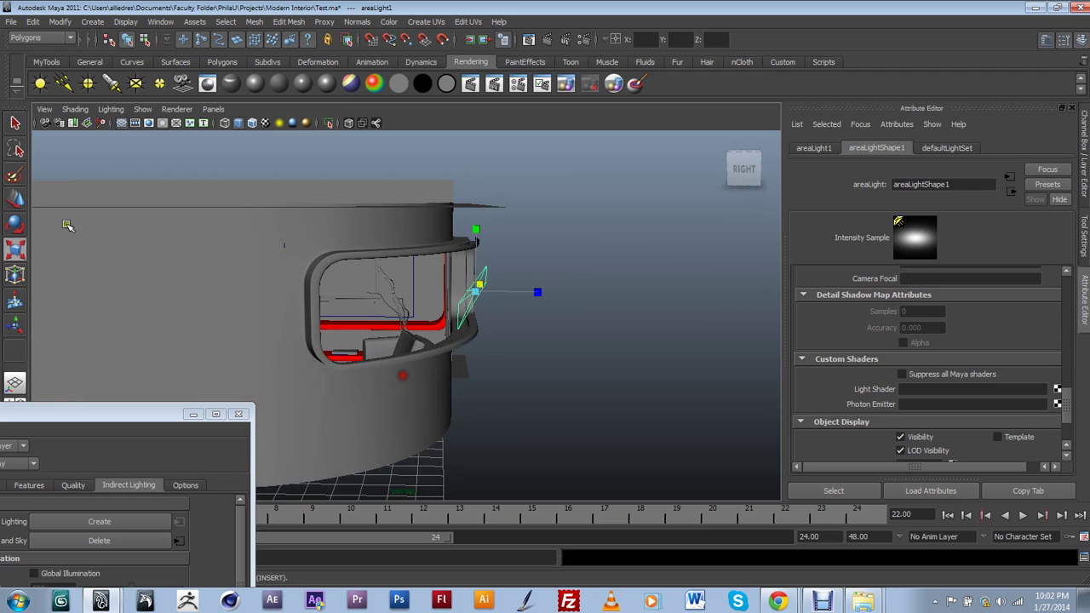
Rotate the widened area light so it lines up with the curved window.
left_click(15, 223)
left_click_drag(491, 298, 322, 344)
key("w")
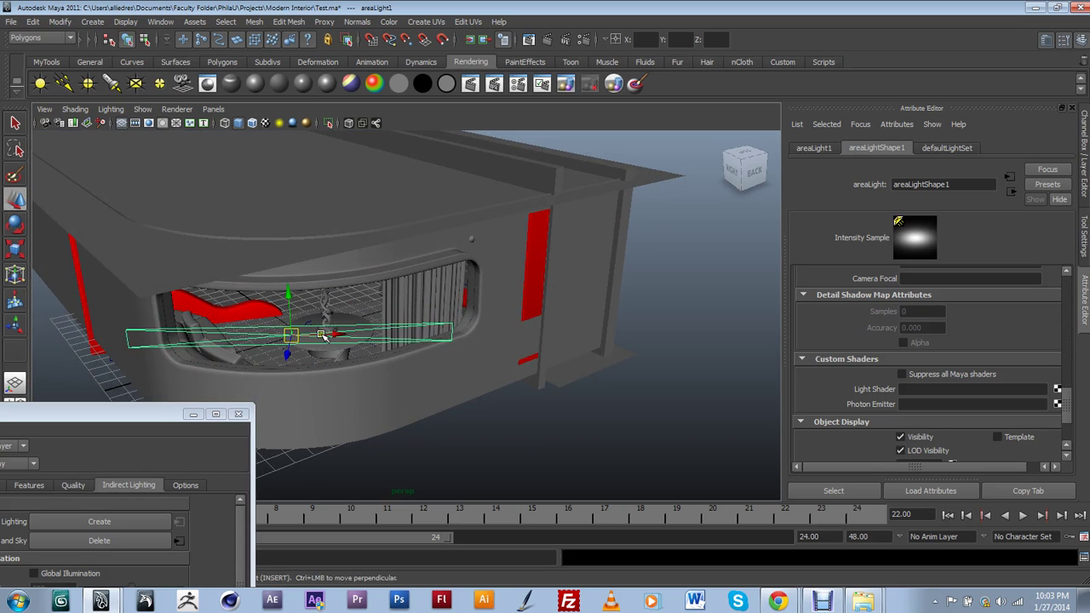
Scale the area light in height and width so it covers the whole curved window opening.
left_click_drag(353, 349, 407, 361, "alt")
scroll(429, 308, "up", 2)
left_click_drag(310, 369, 303, 342, "alt")
key("r")
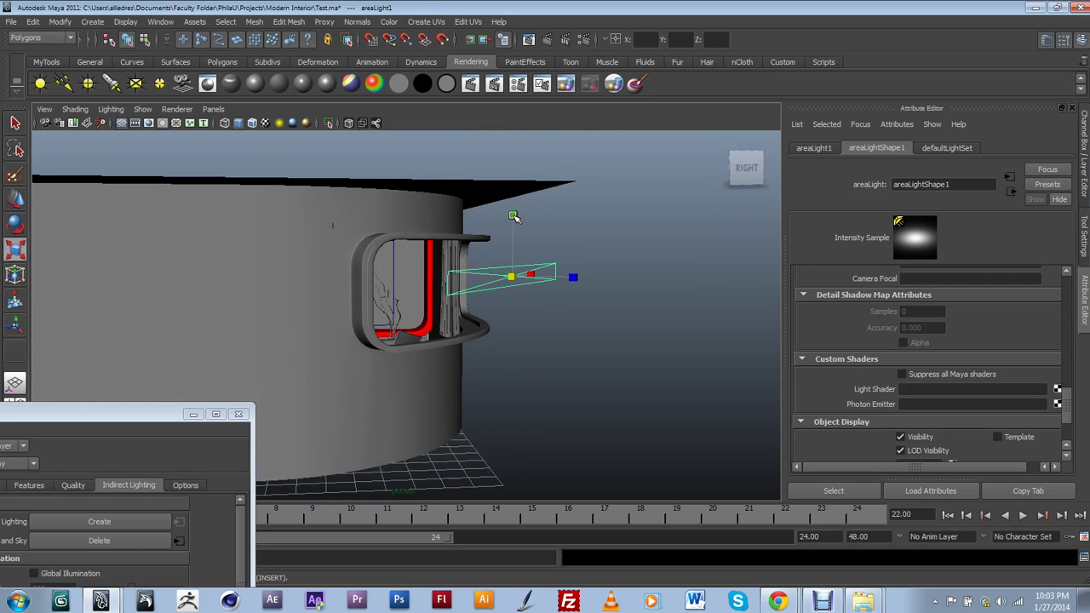
left_click_drag(513, 217, 513, 202)
left_click_drag(513, 365, 399, 383, "alt")
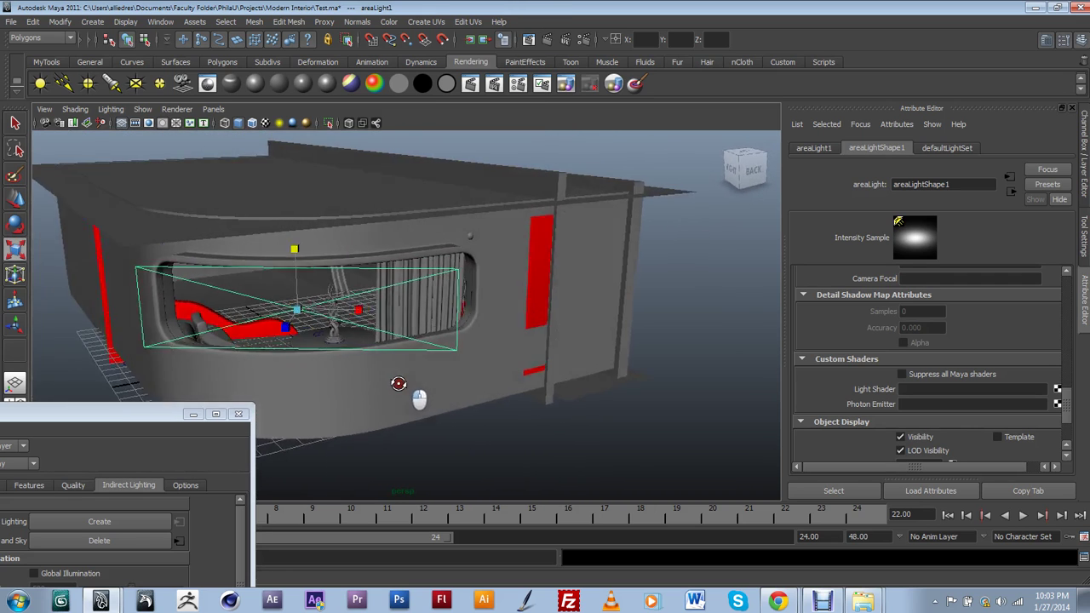
left_click_drag(359, 309, 390, 329)
Move the area light slightly closer to the outside of the curved window.
key("bracketleft")
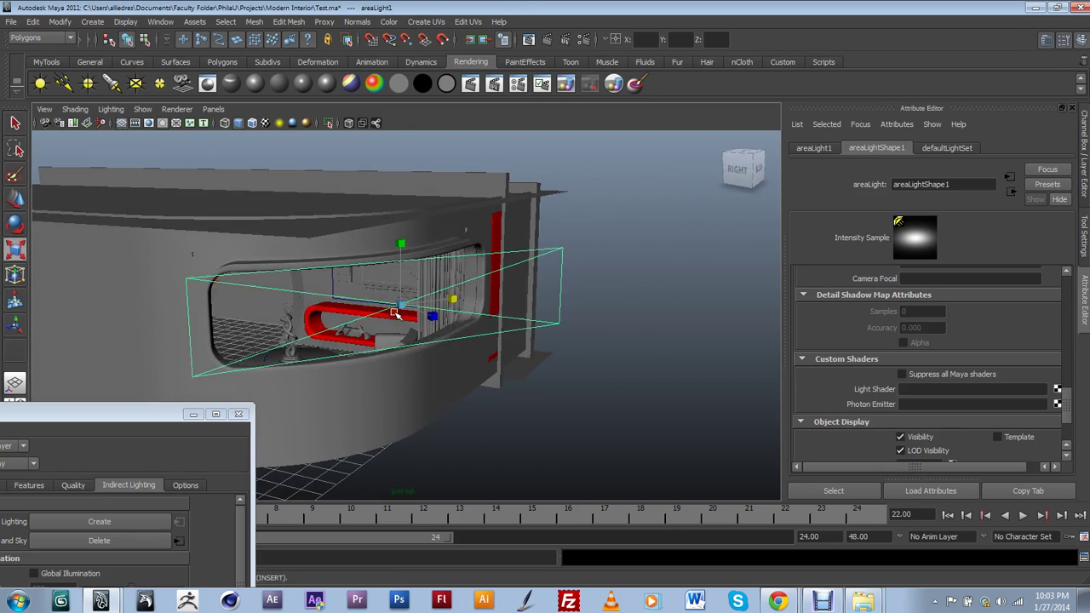
left_click_drag(396, 239, 464, 286)
key("w")
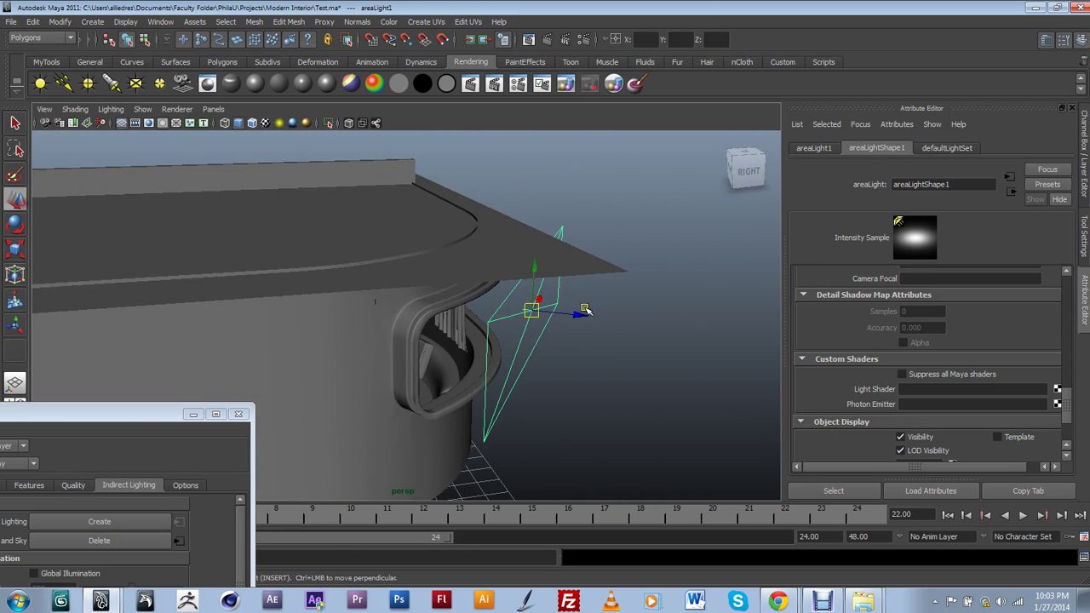
left_click_drag(579, 317, 572, 316)
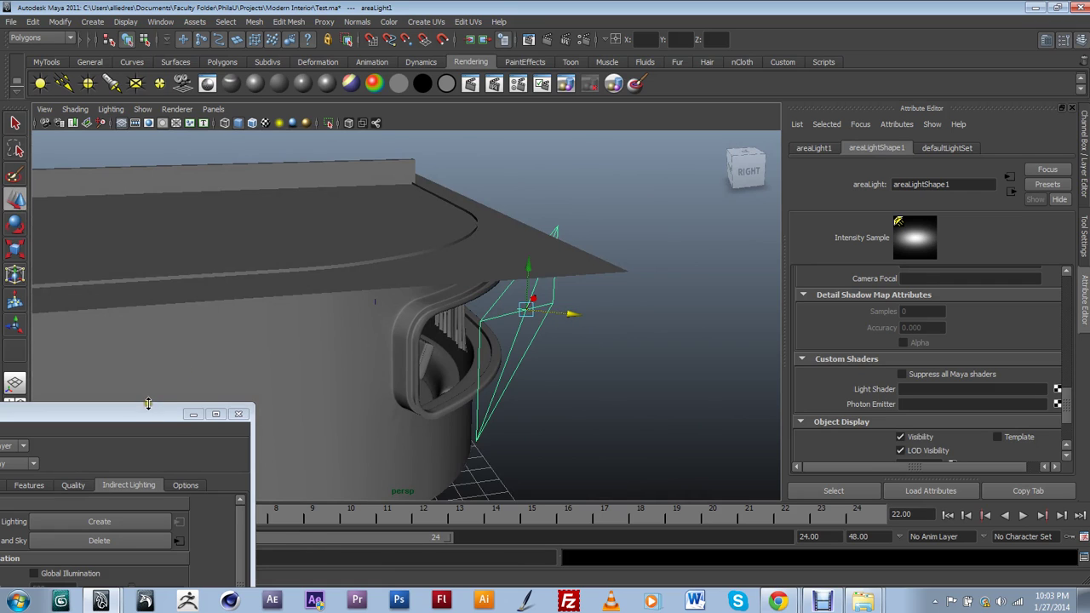
Display the scene in wireframe and examine the area light's position relative to the window.
left_click_drag(148, 412, 193, 387)
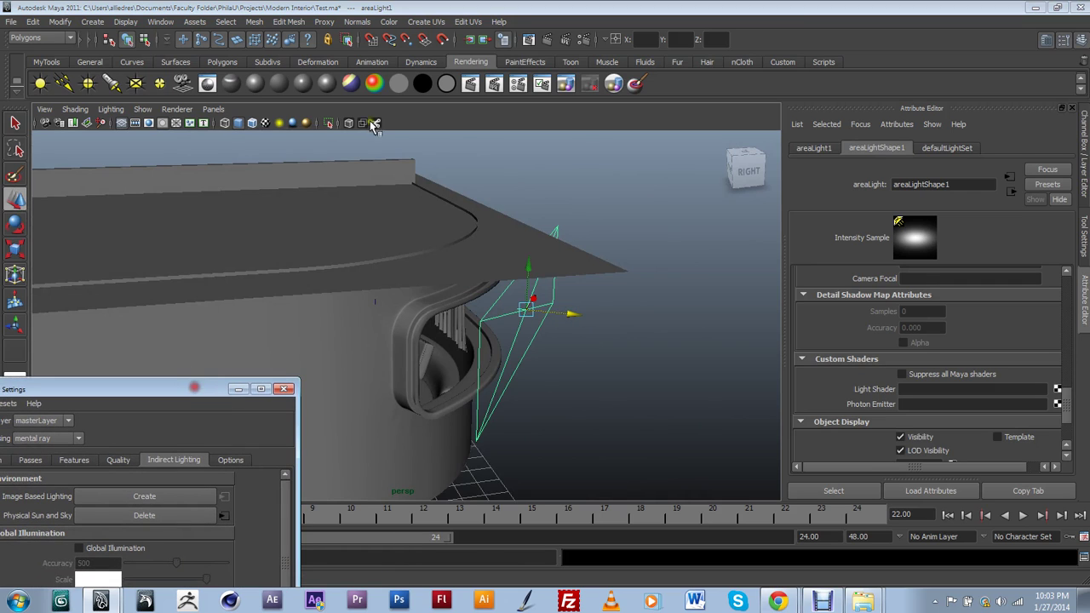
left_click(223, 123)
left_click(552, 327)
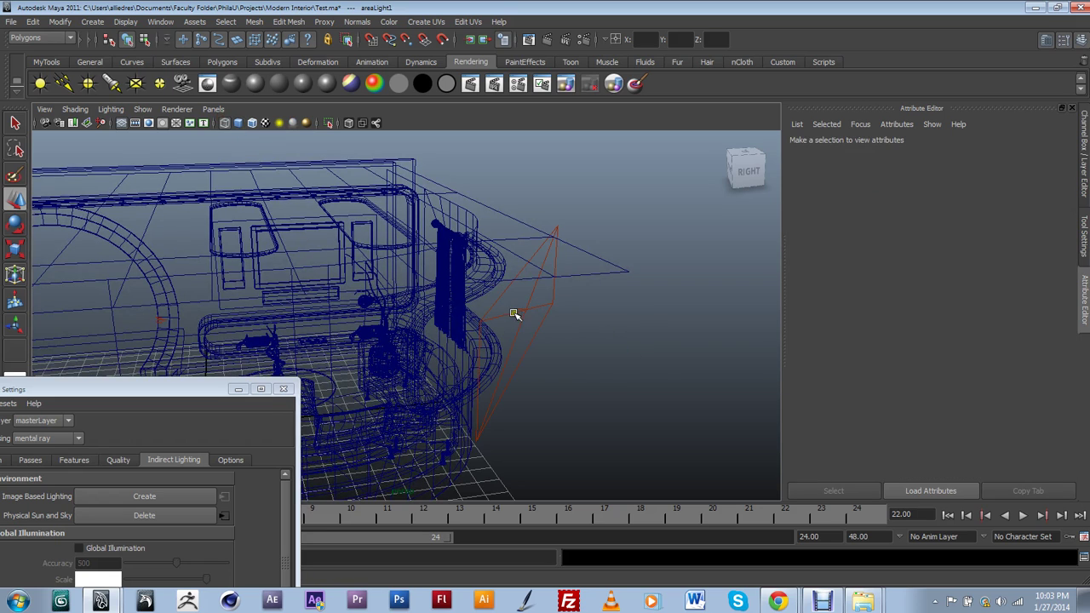
mouse_move(558, 333)
left_mouse_down("alt")
mouse_move(584, 333)
mouse_move(554, 287)
mouse_move(556, 322)
left_mouse_up("alt")
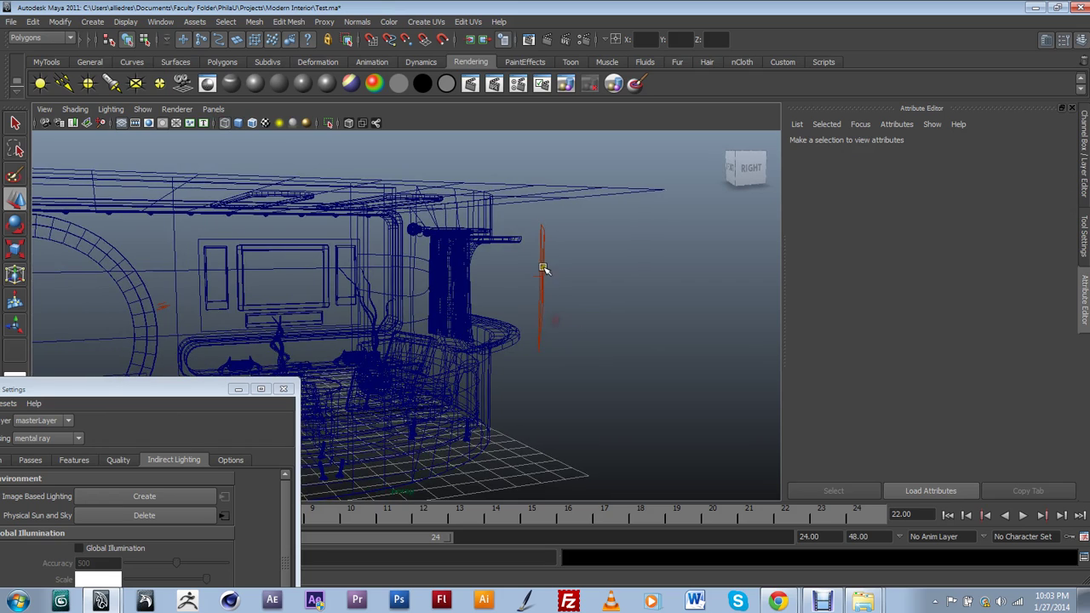
Look through camera1 into the living room with shaded display.
left_click(213, 109)
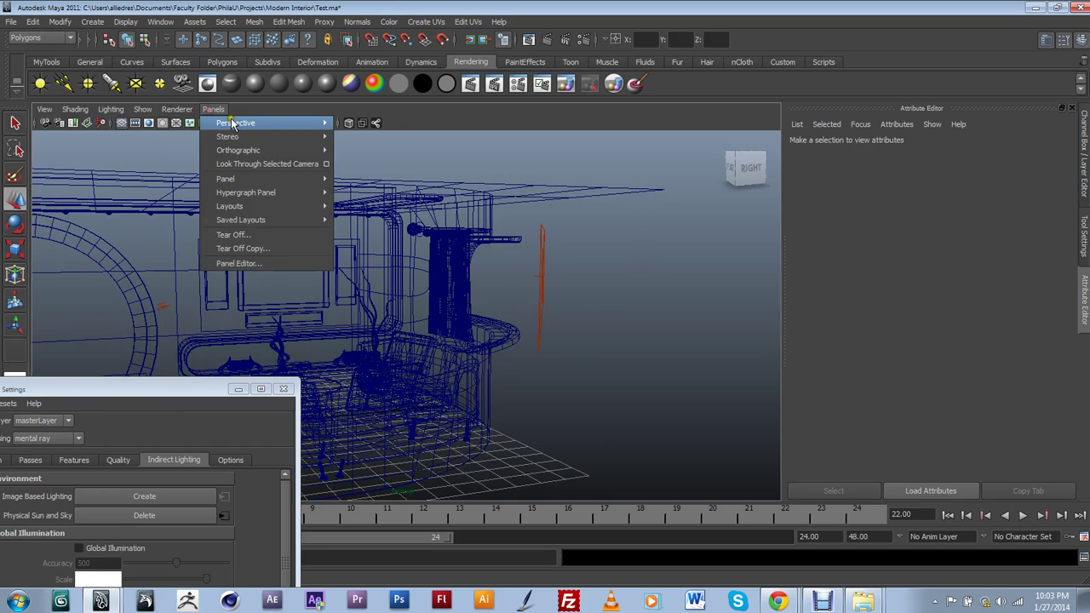
left_click(354, 125)
key("5")
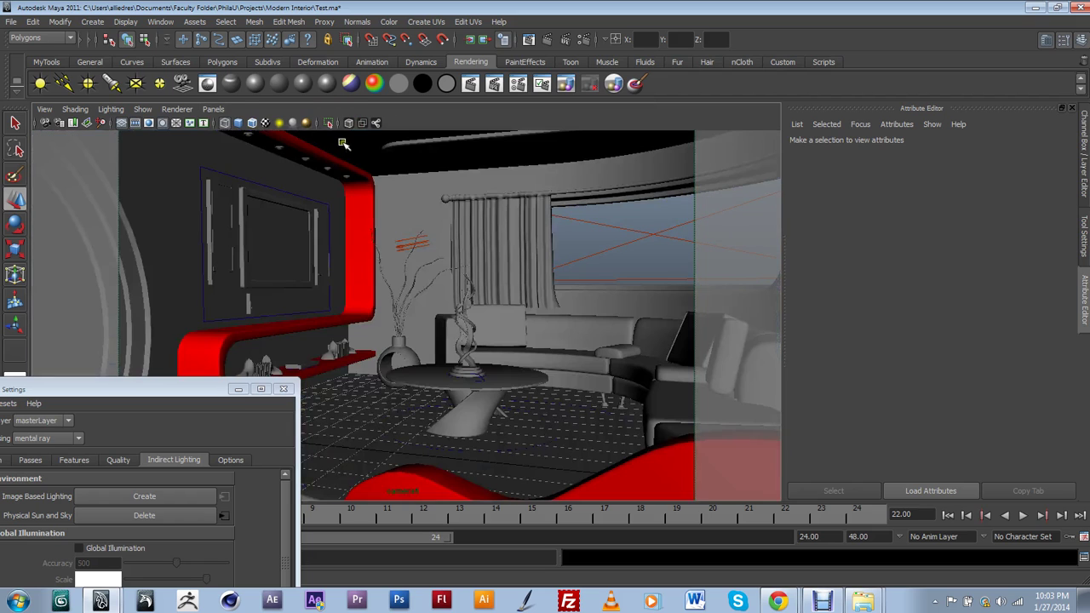
Select the area light at the window, lower it slightly and scale its height to fit the opening.
left_click(656, 233)
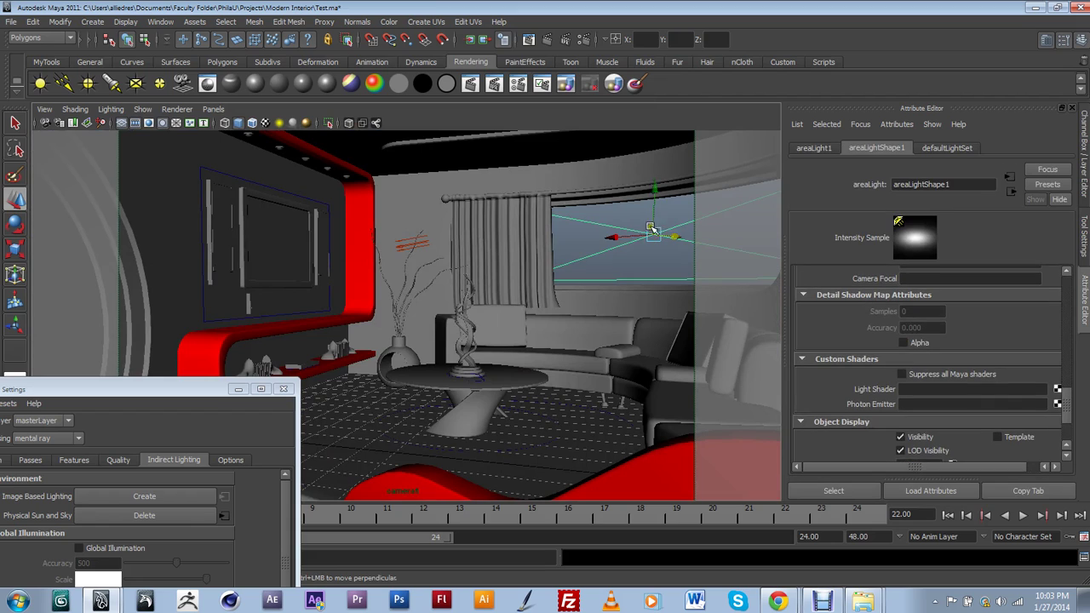
left_click_drag(654, 214, 654, 225)
left_click(24, 244)
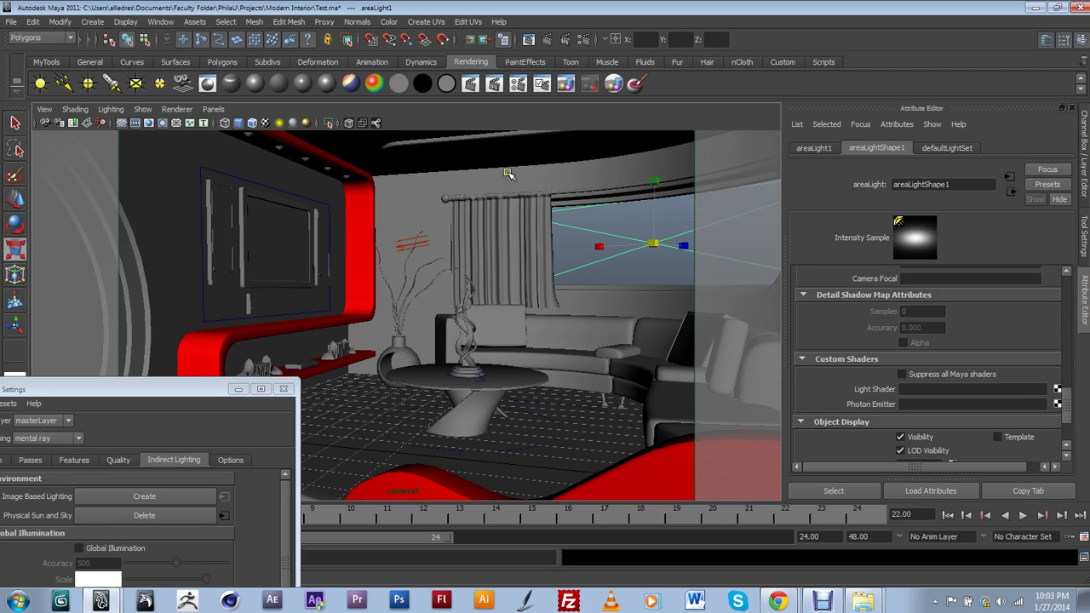
left_click(654, 166)
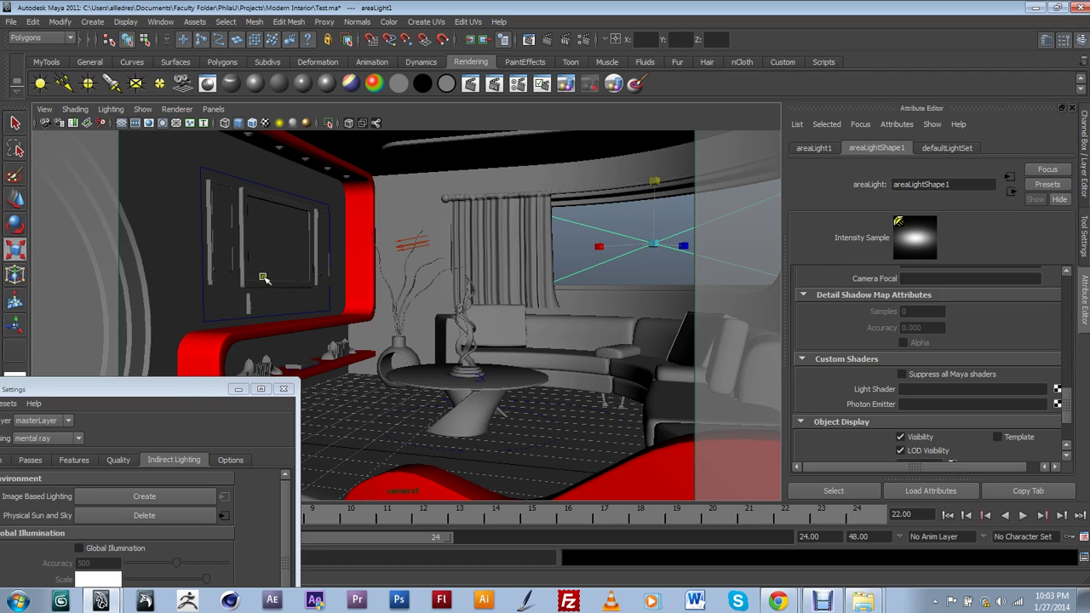
Minimize the render settings and re-render the camera1 view in mental ray with the area light in place.
left_click_drag(170, 389, 407, 284)
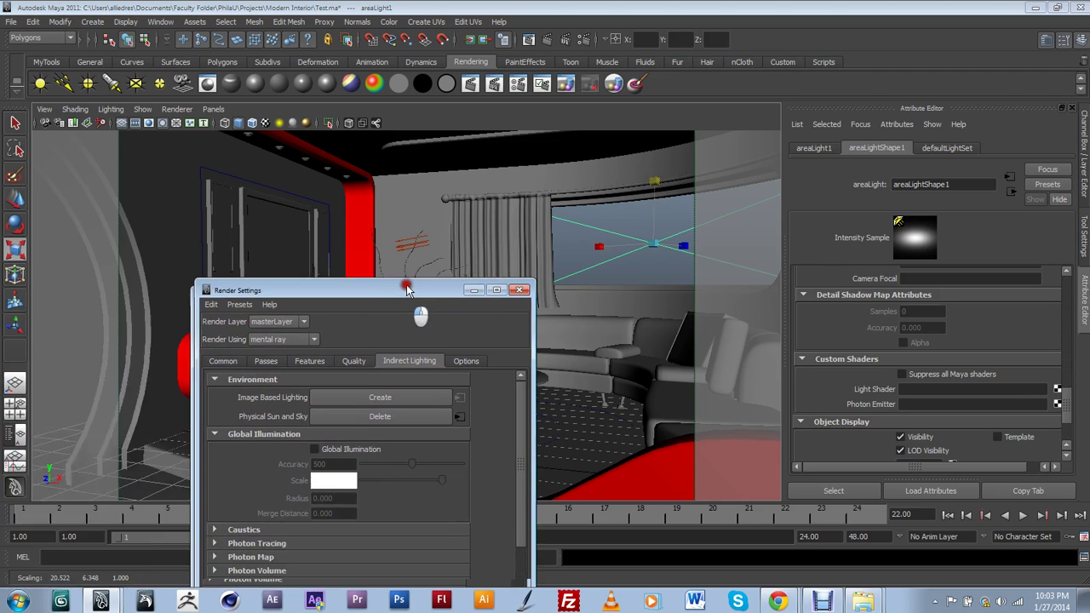
left_click(474, 283)
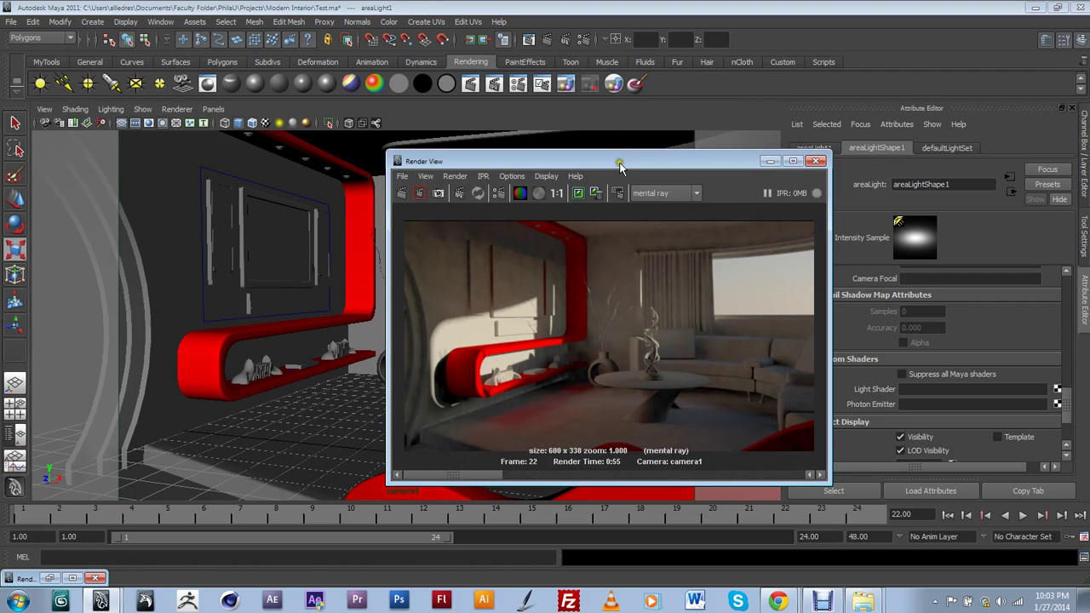
left_click_drag(619, 164, 352, 228)
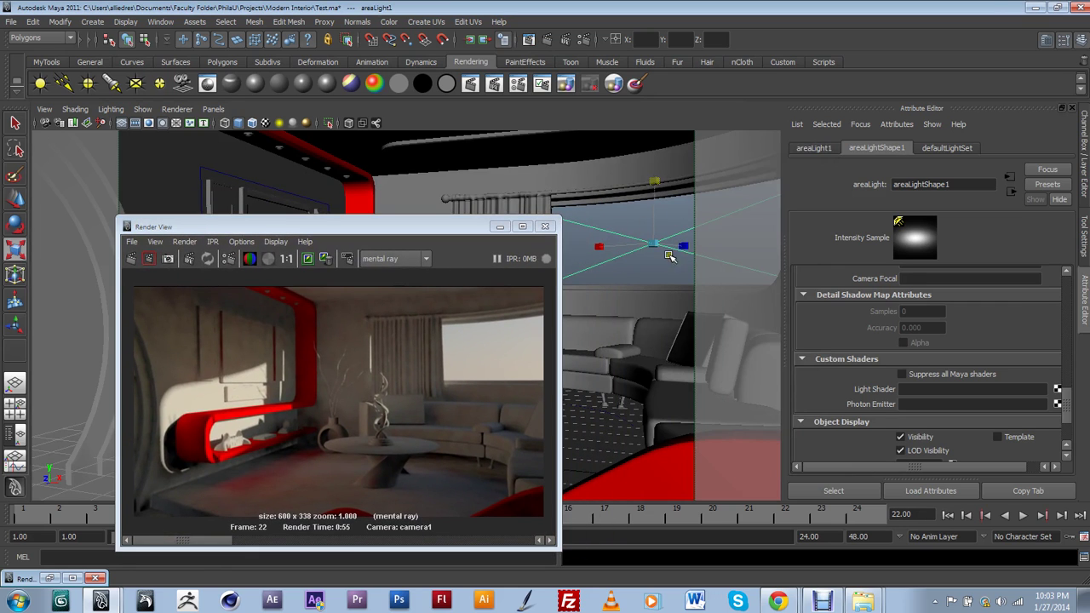
left_click_drag(628, 251, 643, 243)
left_click(473, 408)
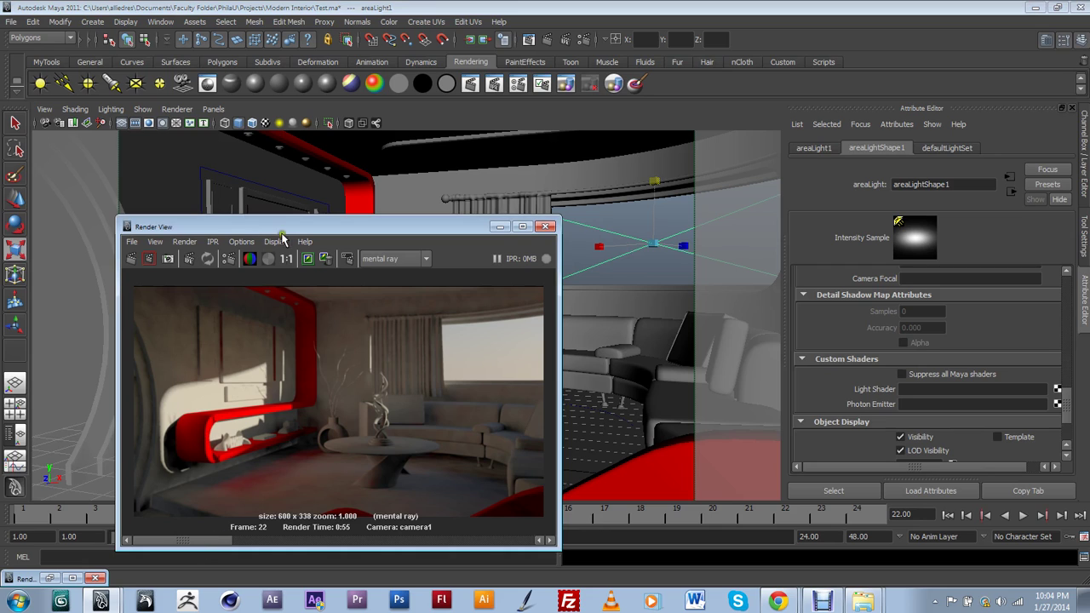
left_click(133, 259)
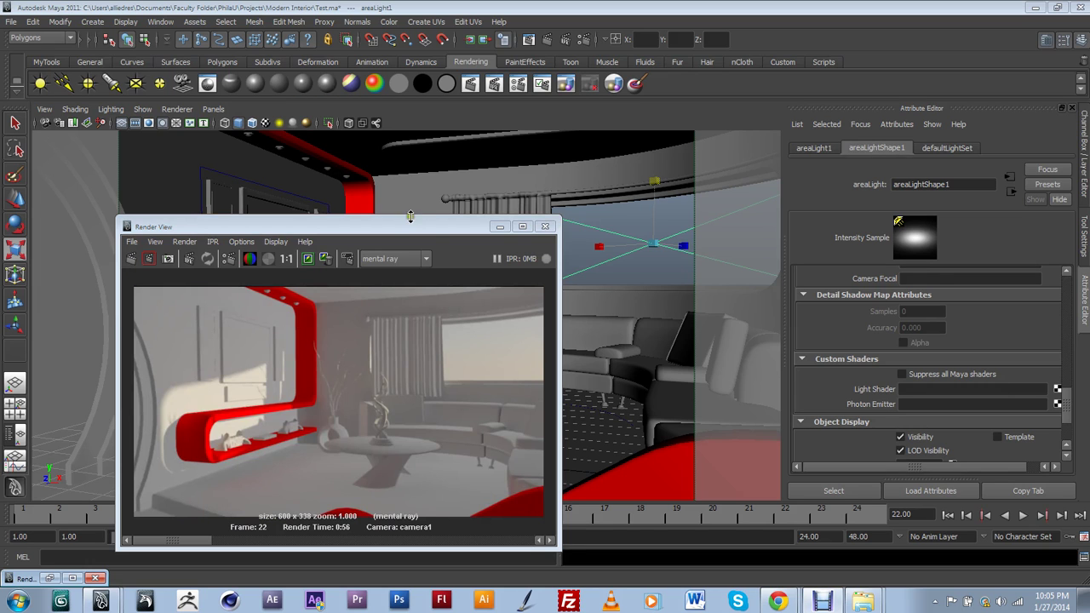
Compare the new area light render with the previously kept render of the room.
left_click_drag(412, 226, 424, 178)
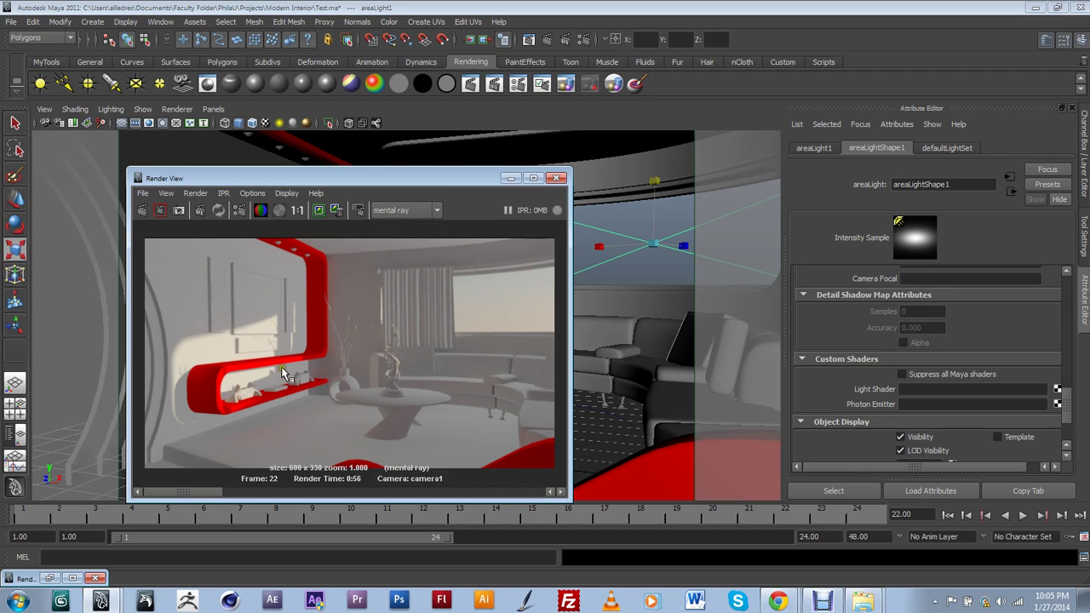
left_click(242, 492)
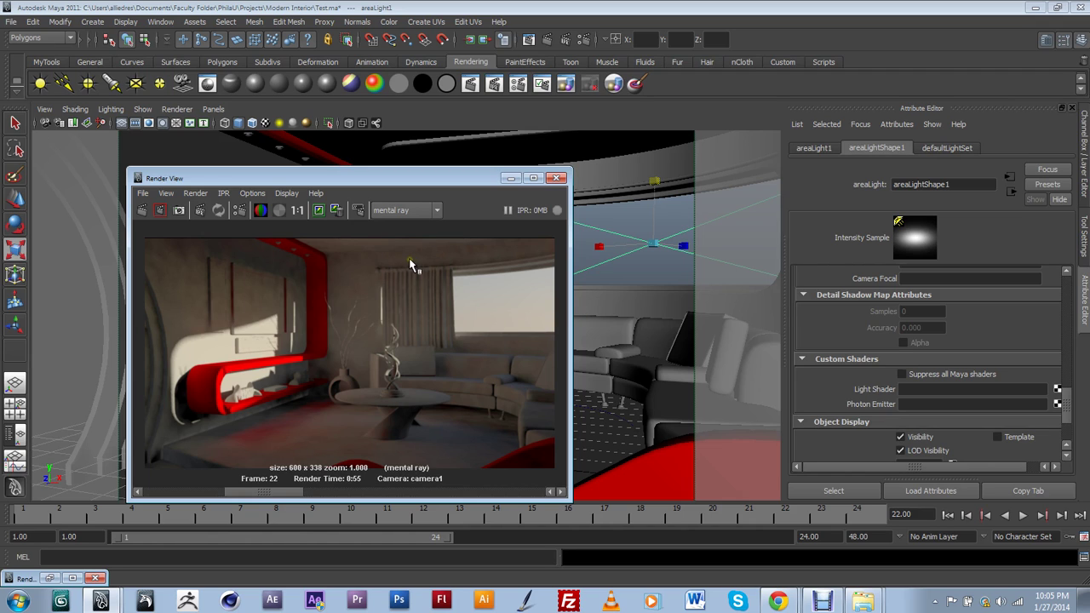
left_click_drag(263, 492, 200, 492)
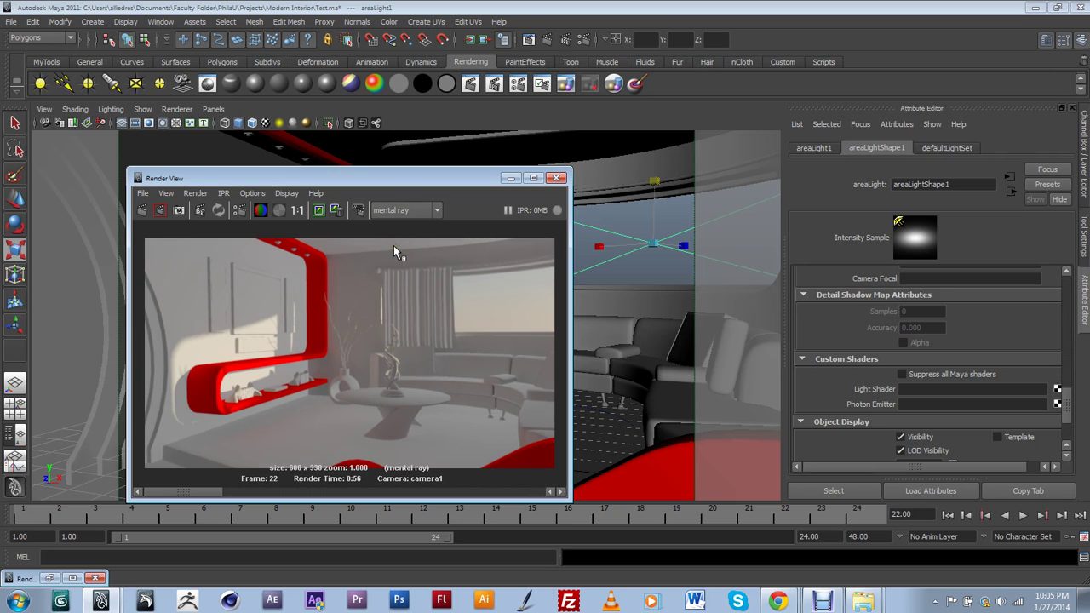
Enable Use Light Shape in the area light's mental ray attributes.
scroll(940, 381, "up", 5)
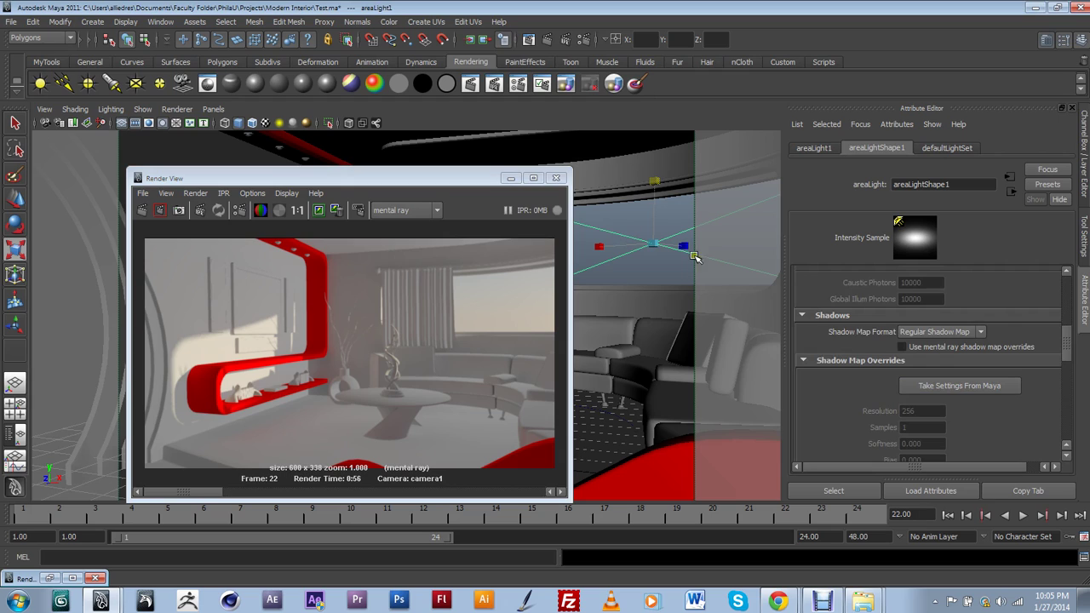
left_click_drag(1064, 335, 1064, 315)
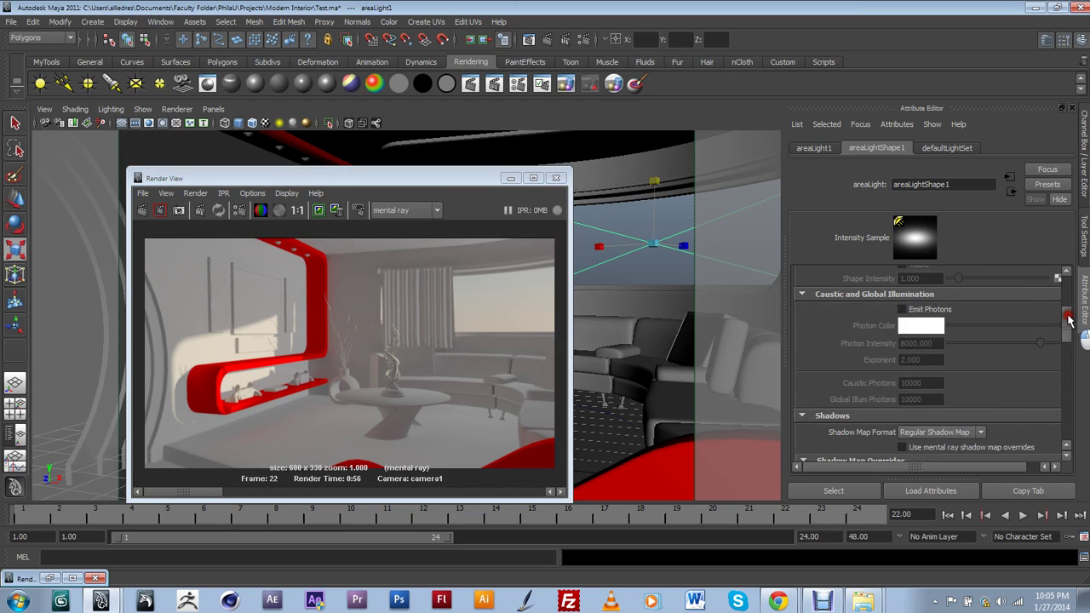
left_click(410, 341)
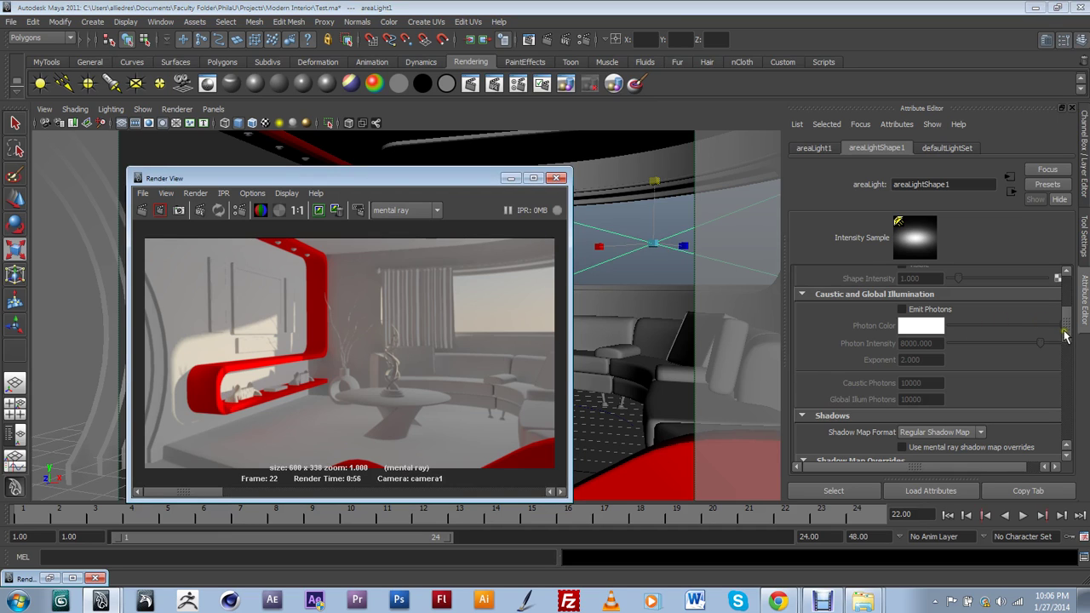
left_click_drag(1064, 335, 1066, 299)
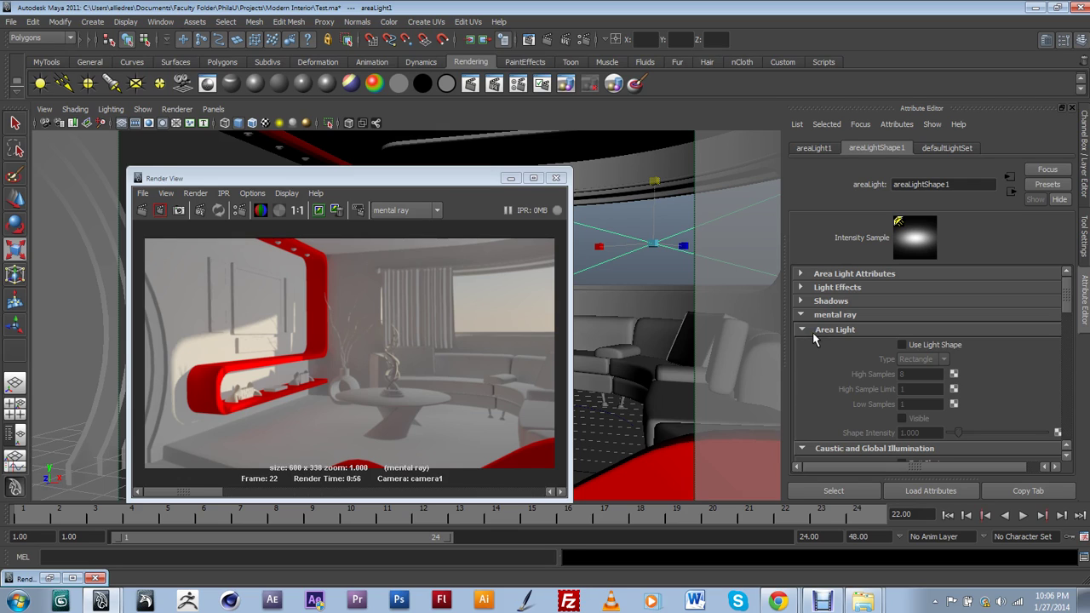
left_click(903, 346)
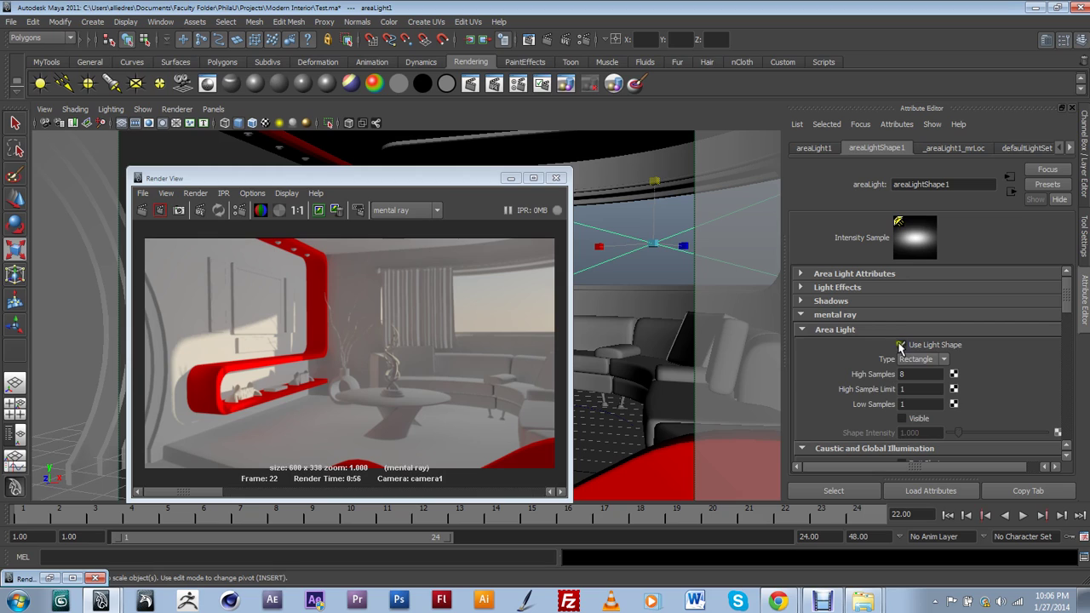
Keep the current render image for comparison and render the camera1 view again.
left_click(319, 212)
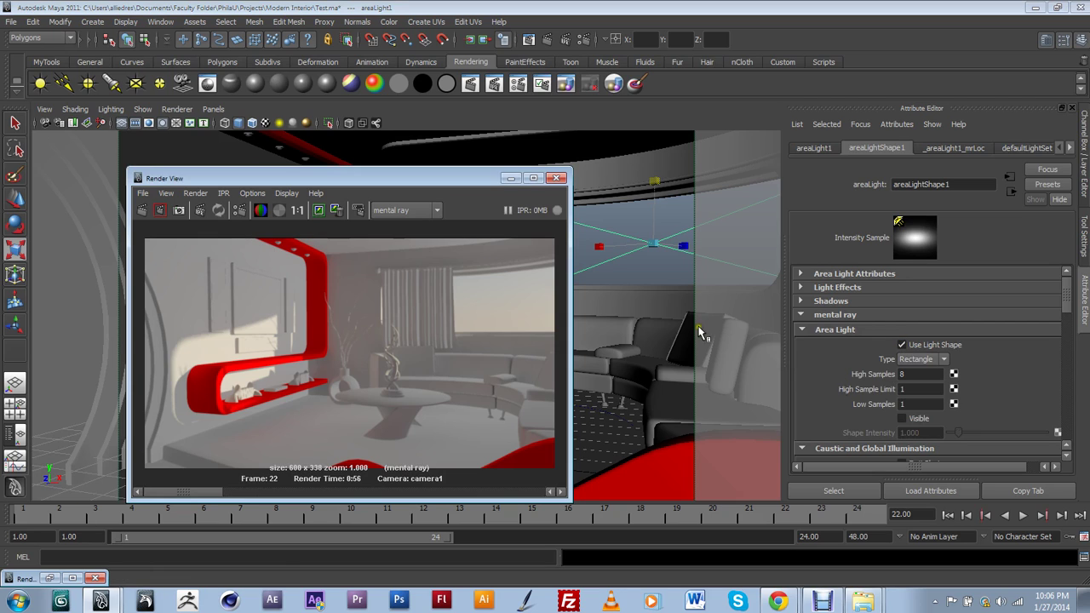
left_click(318, 212)
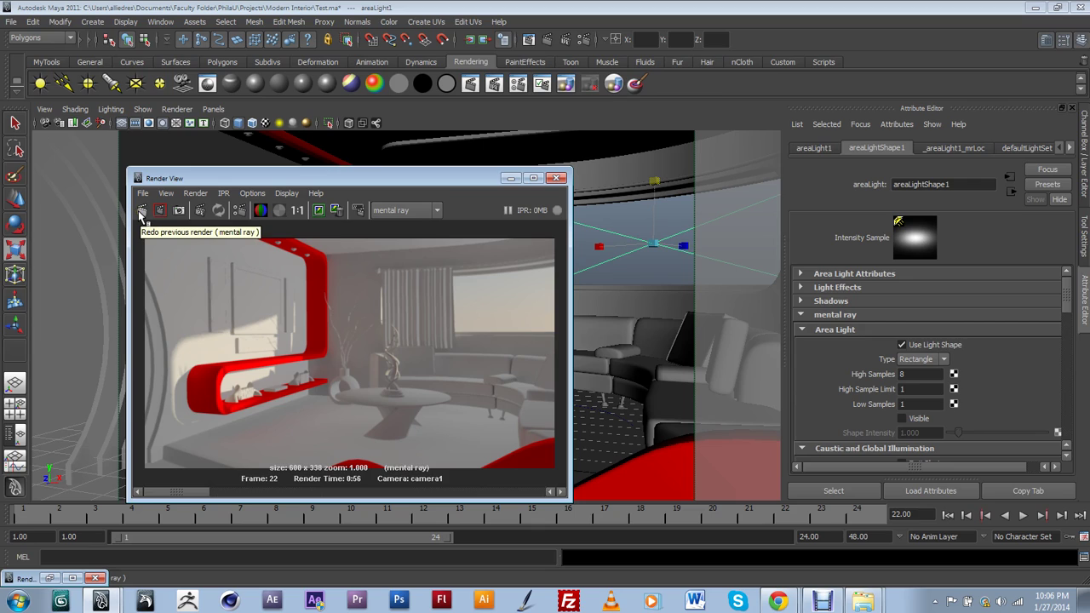
left_click(138, 211)
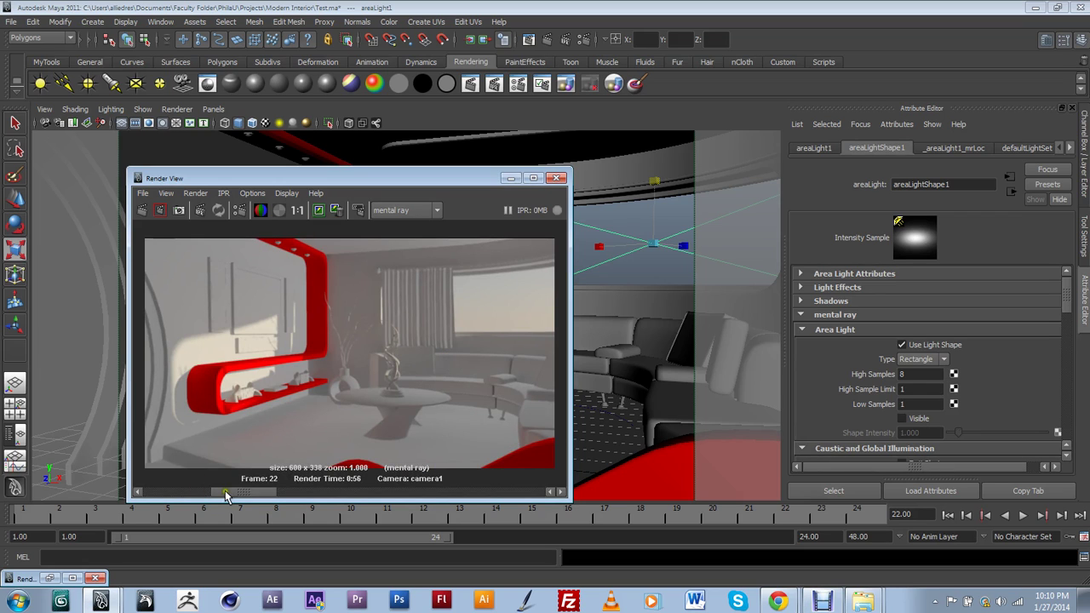
Compare the renders made with and without Use Light Shape, examining the shadows and lighting.
left_click_drag(225, 496, 187, 496)
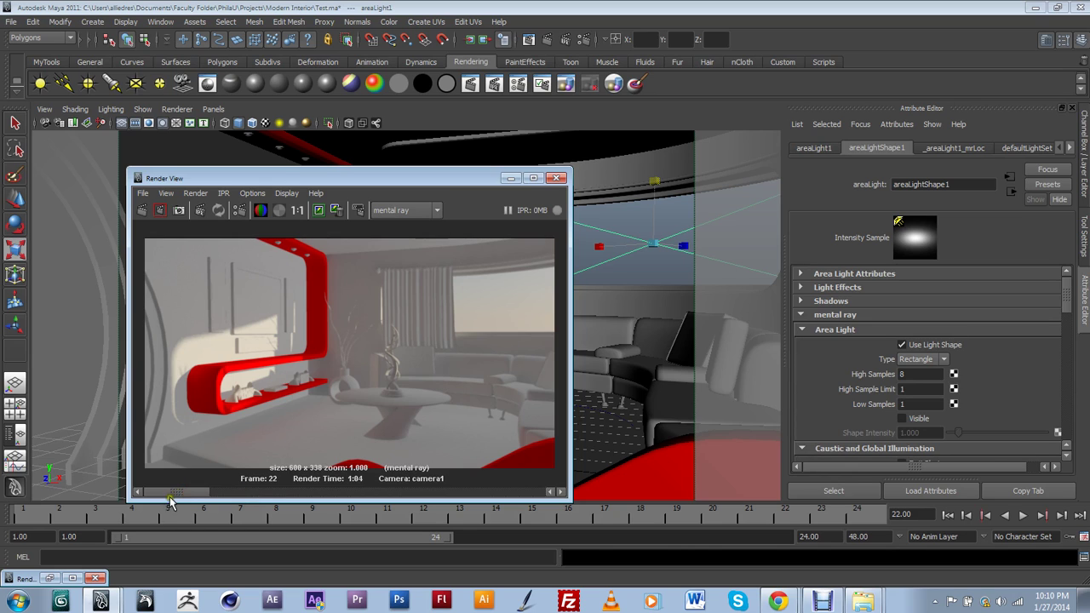
left_click_drag(158, 492, 223, 495)
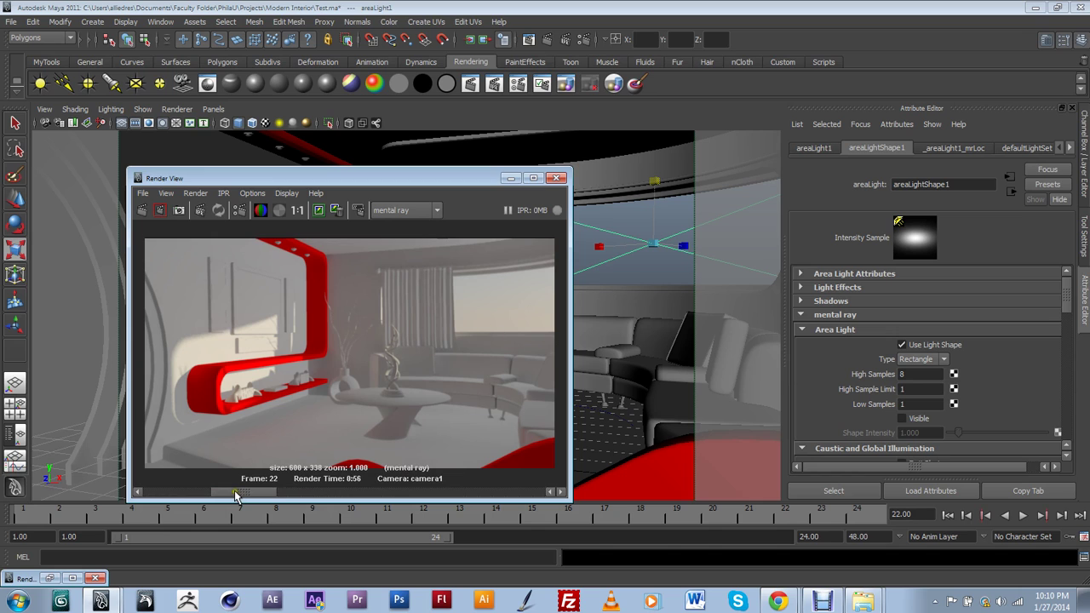
left_click_drag(236, 497, 208, 492)
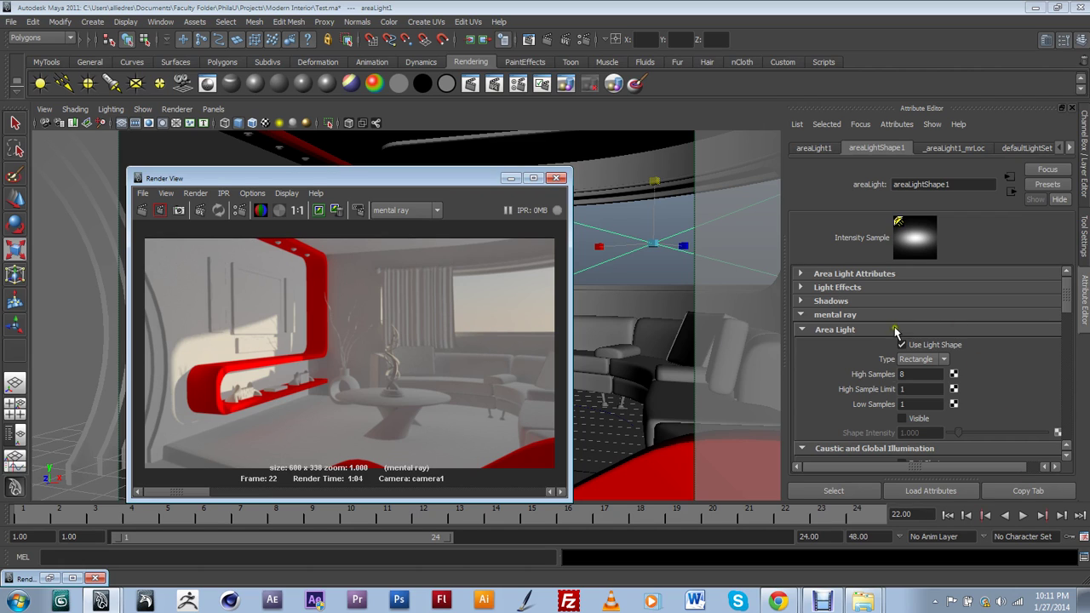
Collapse the area light's Area Light, Caustic and Global Illumination, and Shadows subsections under mental ray, leaving Custom Shaders expanded.
left_click(913, 405)
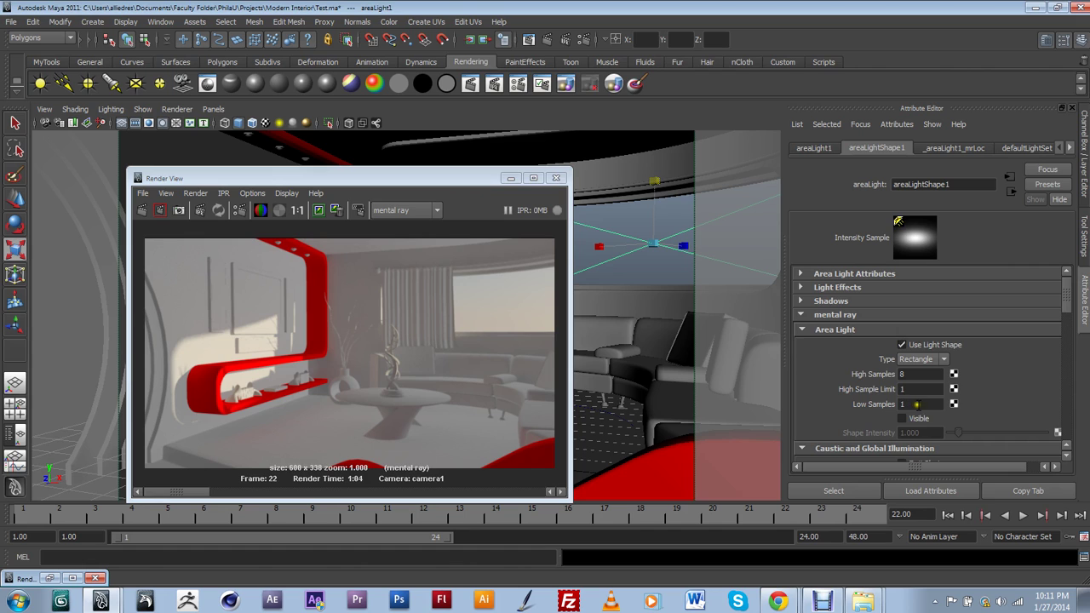
left_click(854, 330)
scroll(877, 357, "down", 5)
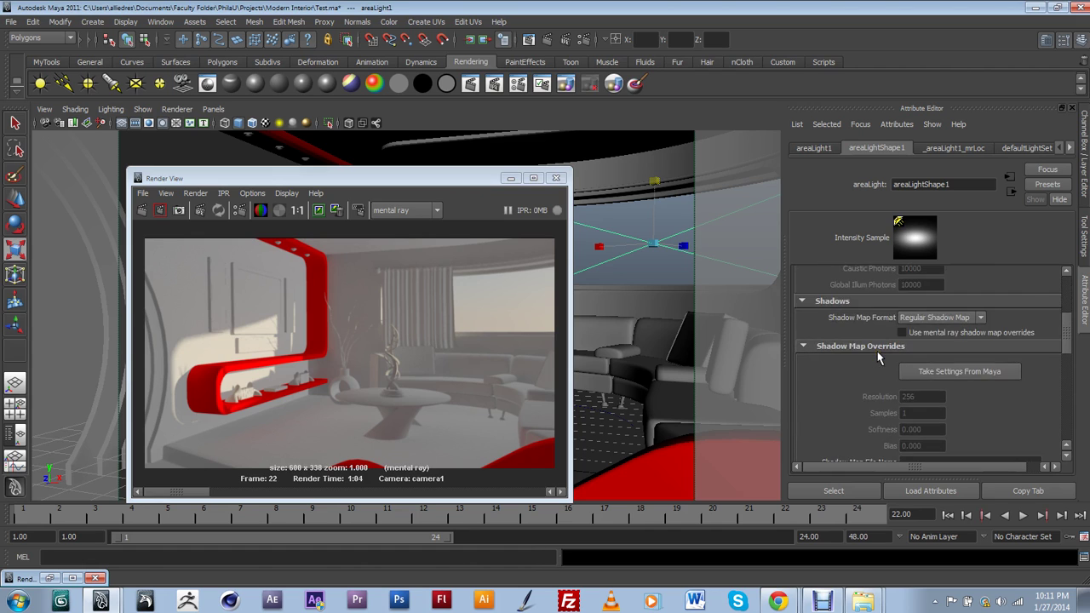
scroll(881, 361, "down", 3)
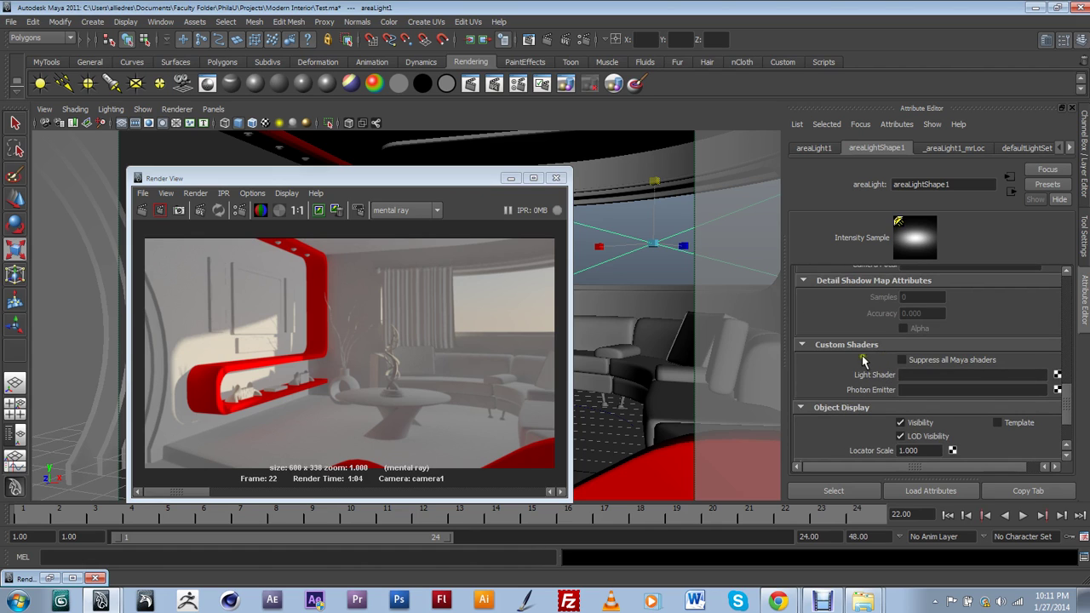
scroll(873, 349, "up", 4)
scroll(876, 341, "up", 4)
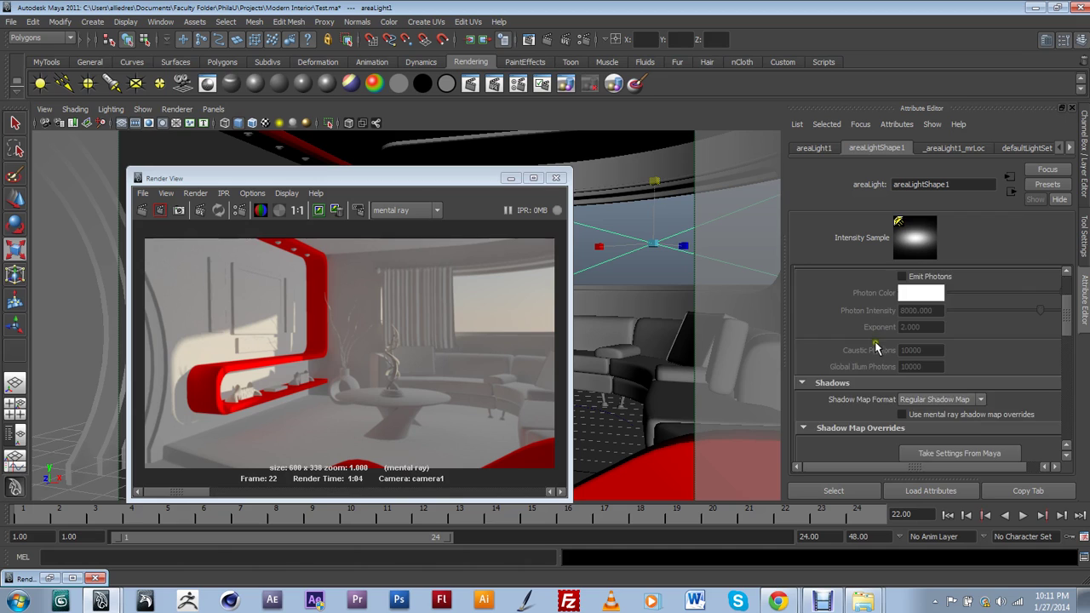
left_click(860, 343)
left_click(830, 356)
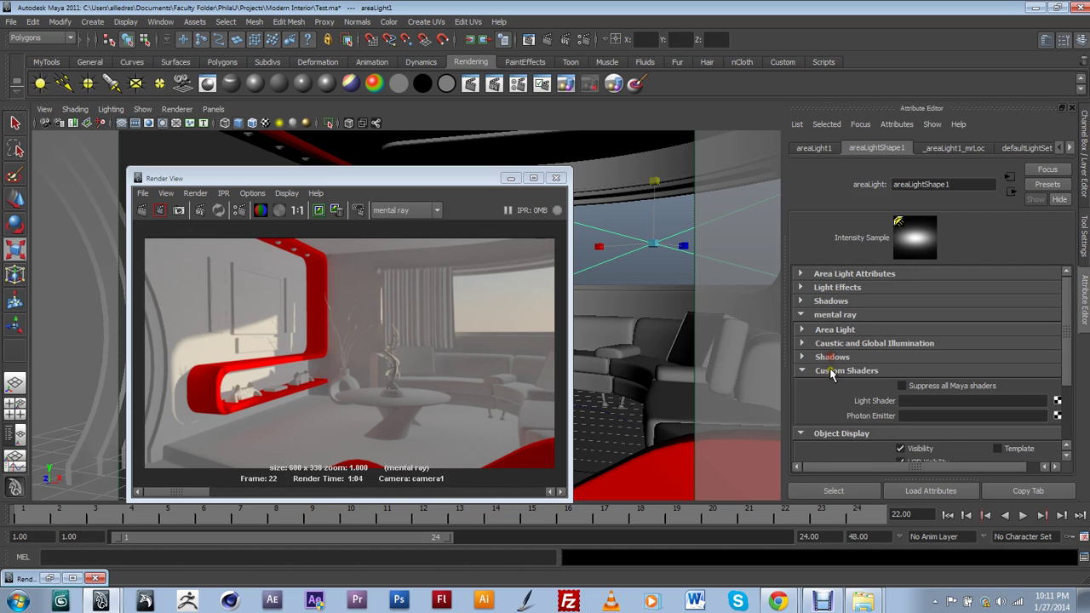
left_click(834, 371)
left_click(837, 384)
left_click(845, 315)
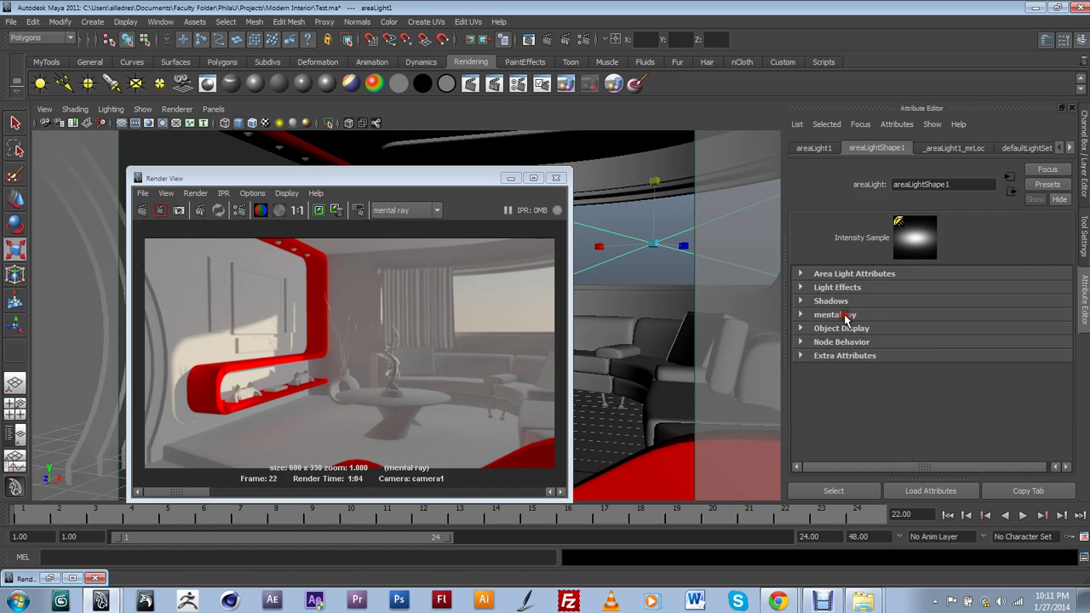
left_click(855, 317)
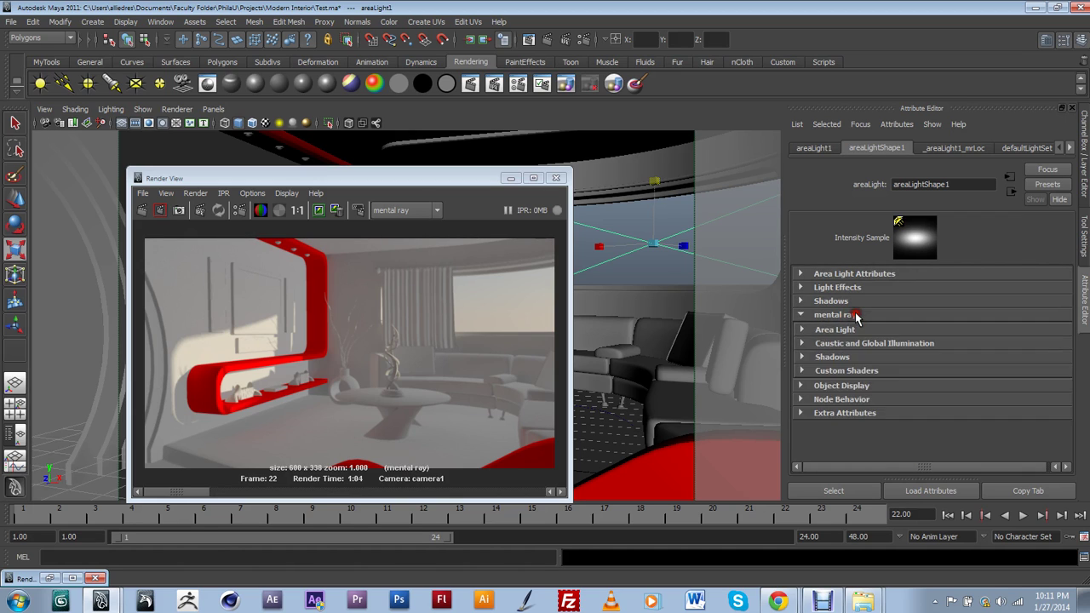
left_click(836, 375)
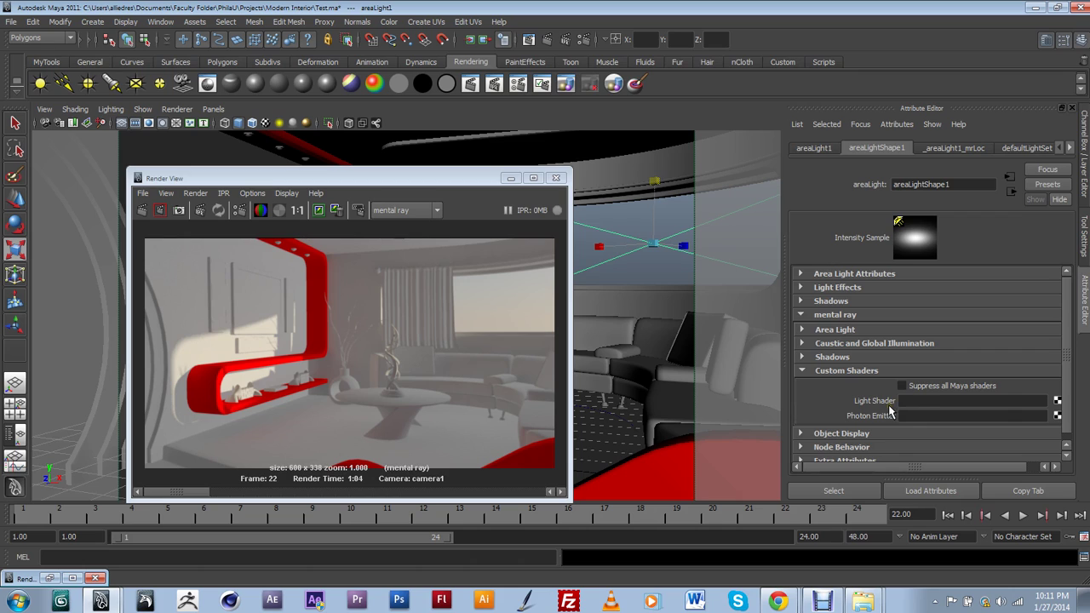
Search the mental ray nodes for "portal" and assign a mia_portal_light as the area light's Light Shader.
left_click(1056, 401)
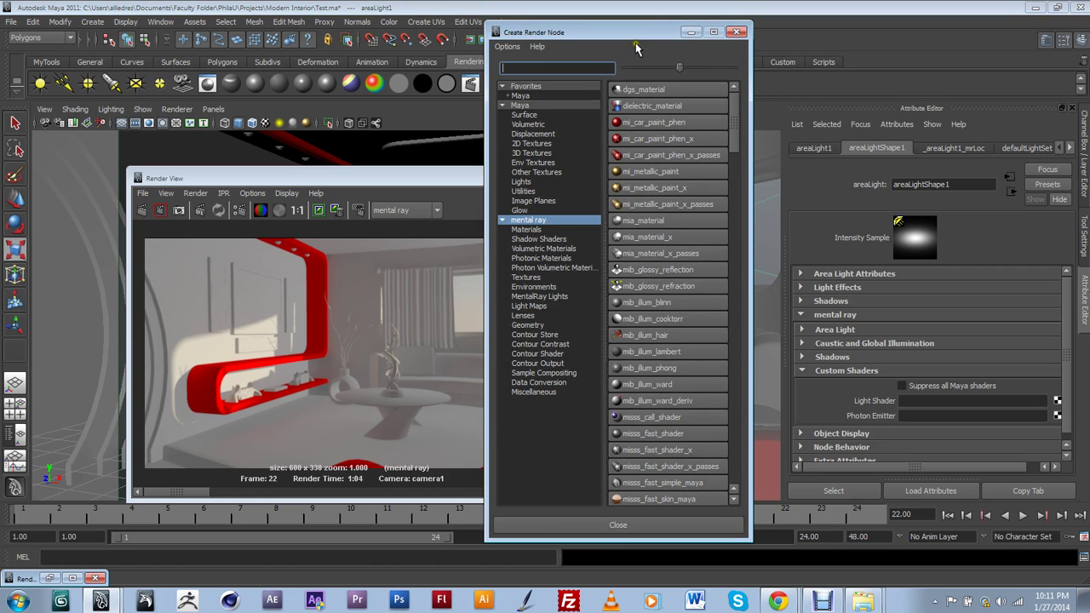
left_click_drag(630, 35, 652, 47)
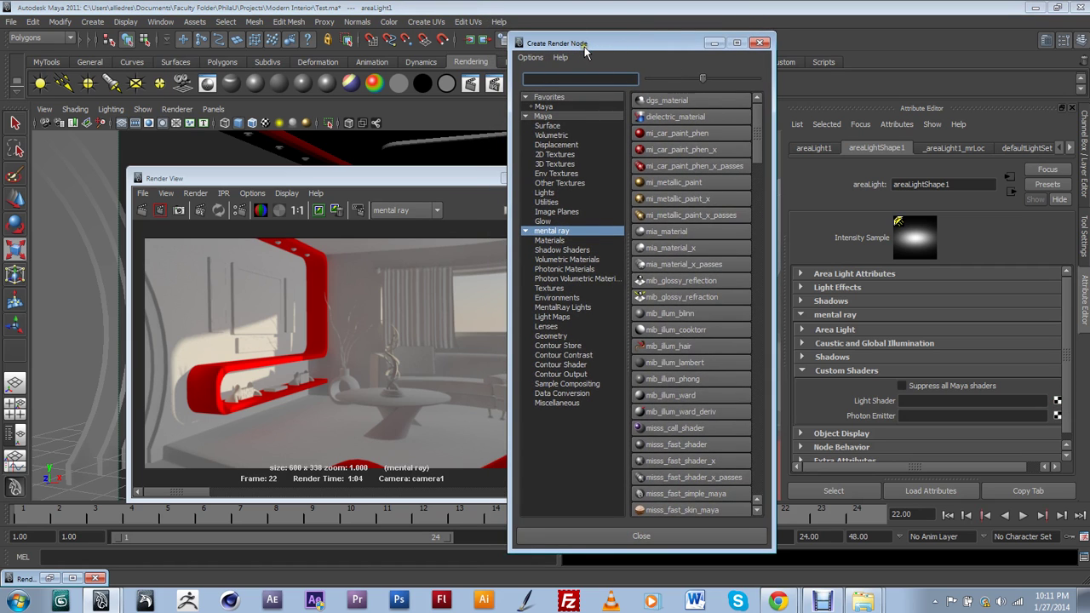
left_click(557, 317)
left_click(553, 327)
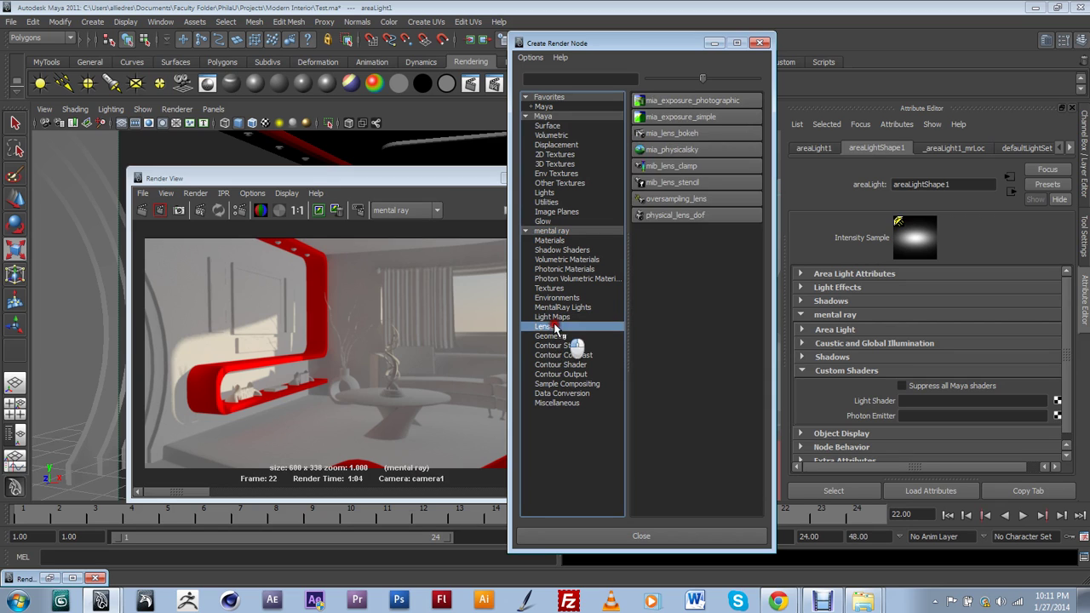
left_click(557, 337)
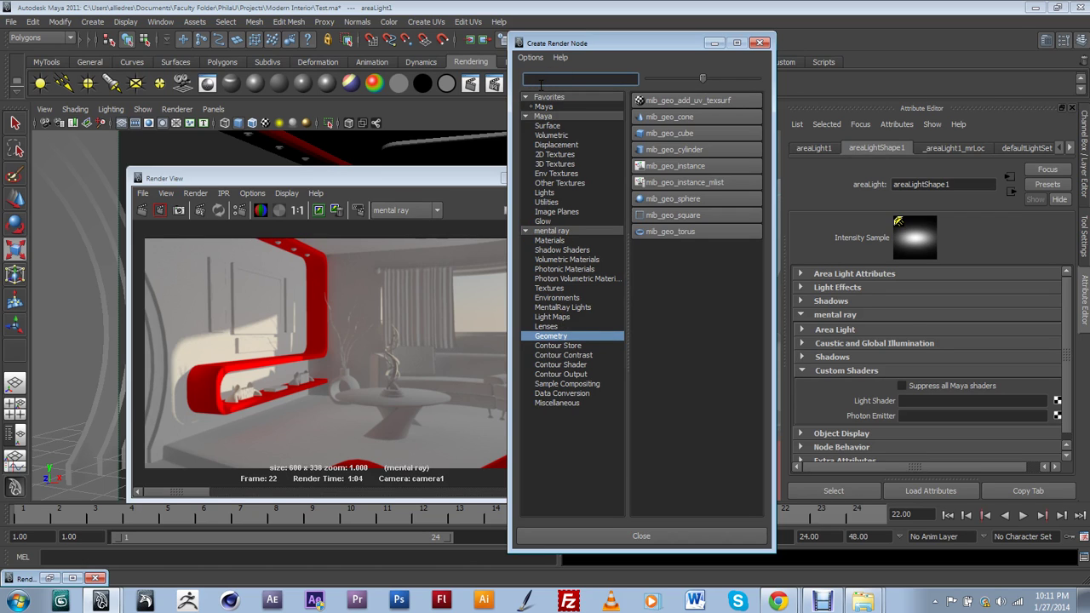
type("portal")
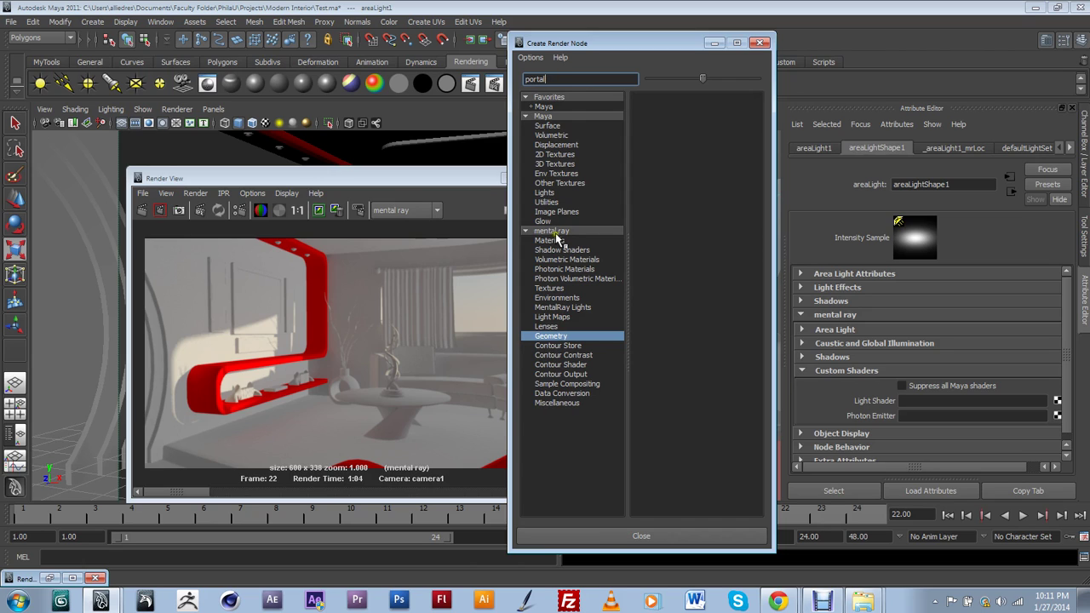
left_click(553, 231)
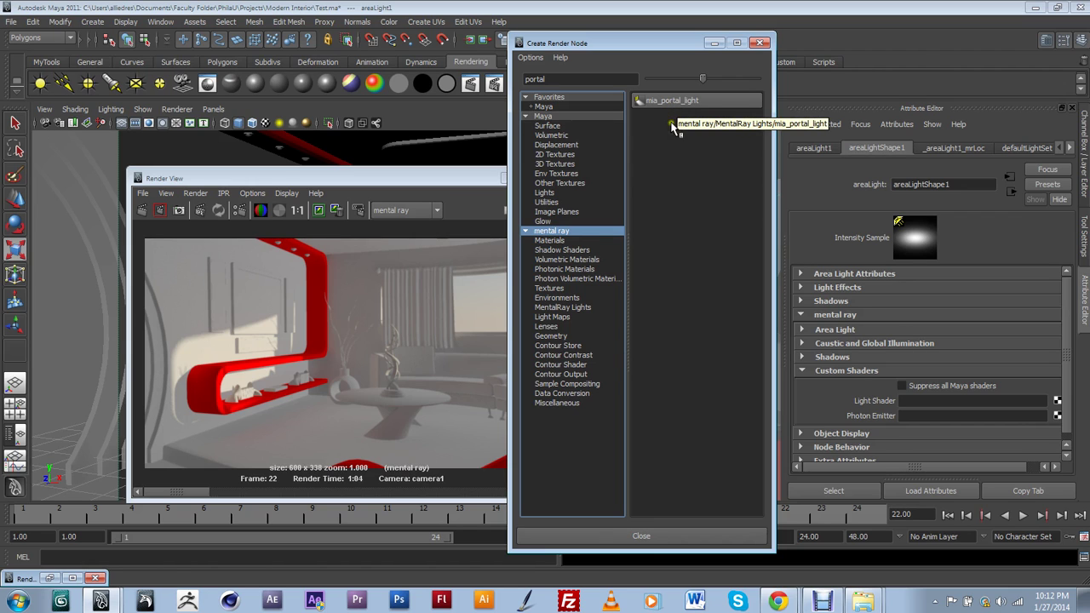
left_click(676, 98)
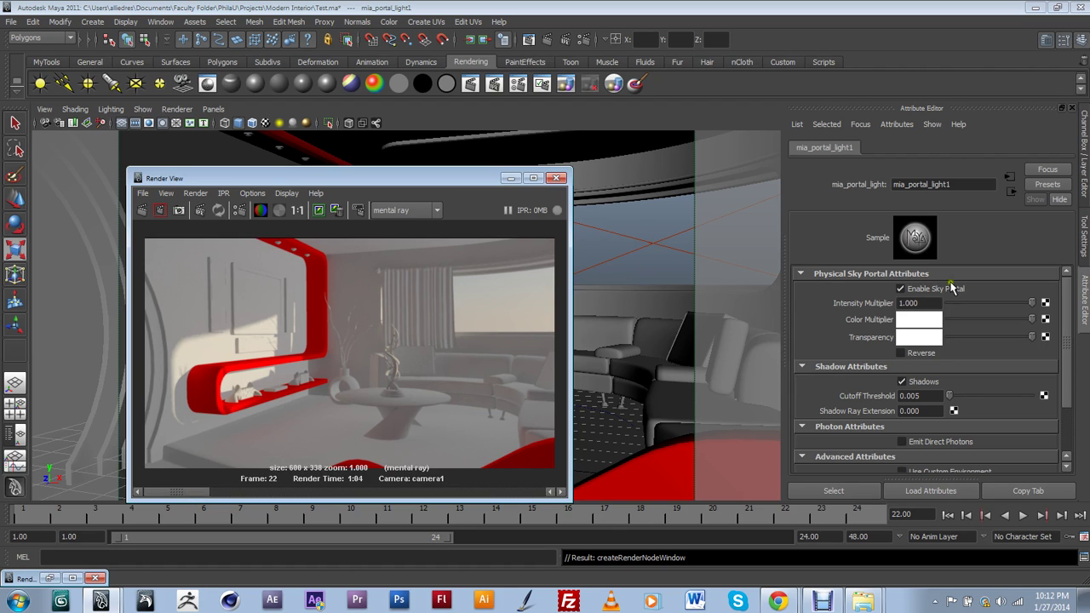
Keep the current render image and render the camera1 view again with the portal light shader.
left_click(929, 343)
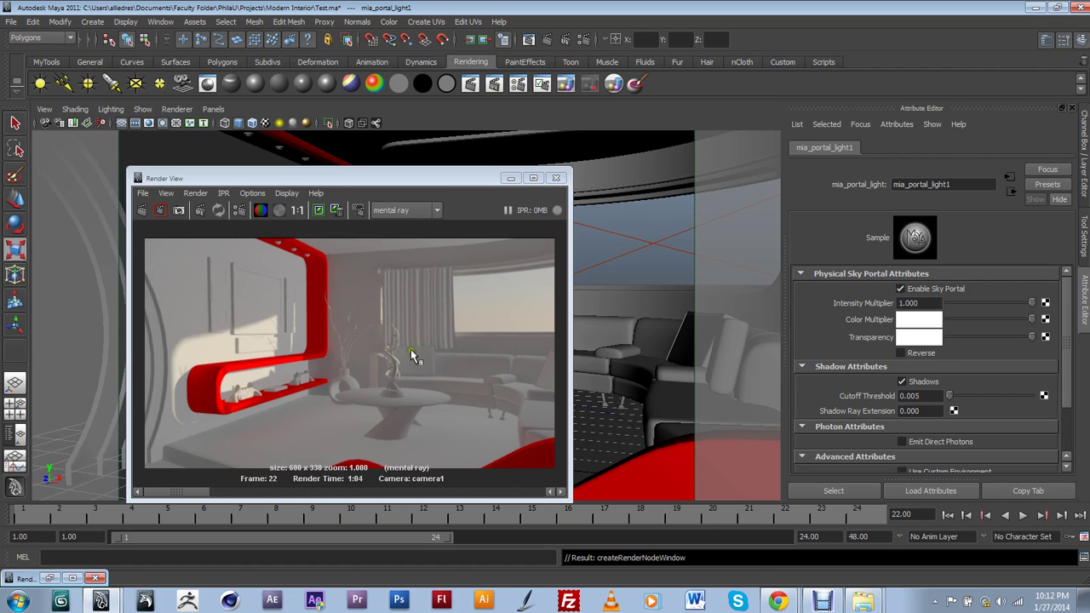
left_click(374, 400)
left_click(317, 209)
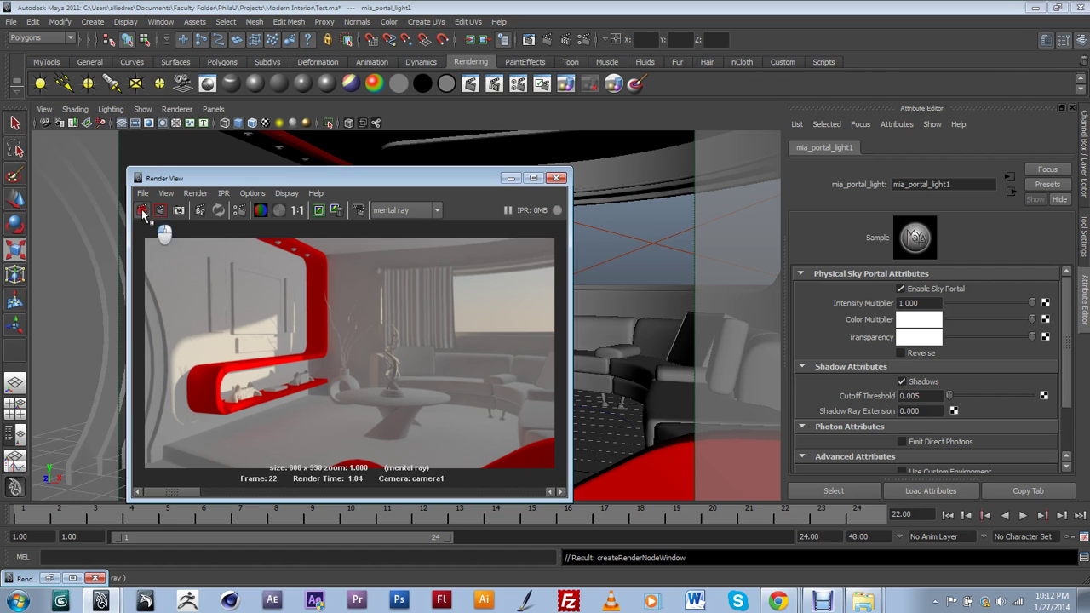
left_click(142, 209)
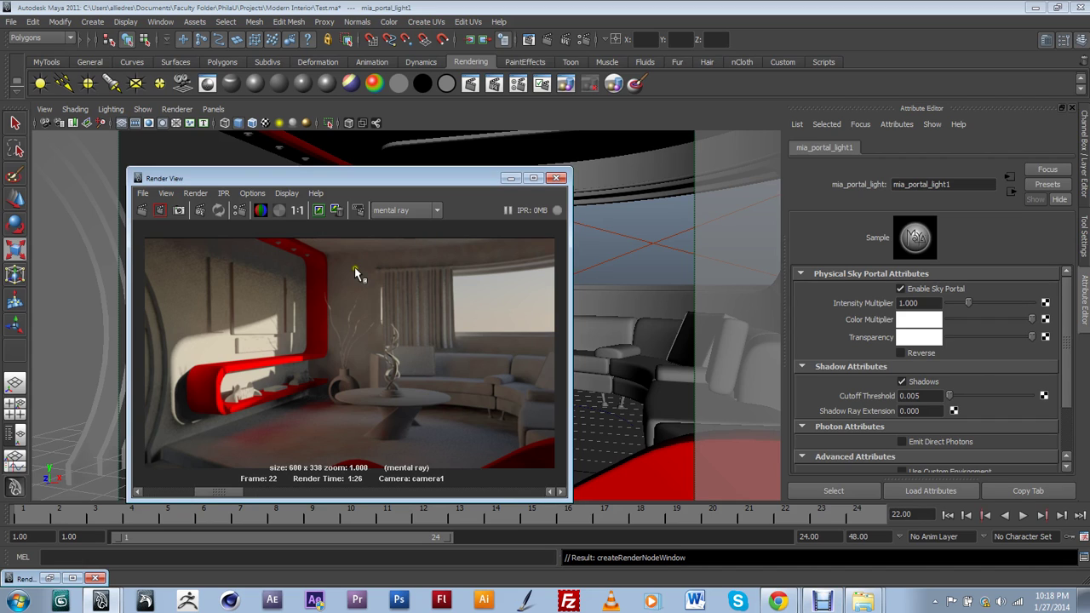
Select the area light at the window to show its attributes with the assigned Light Shader.
left_click(585, 258)
left_click(641, 229)
left_click(666, 273)
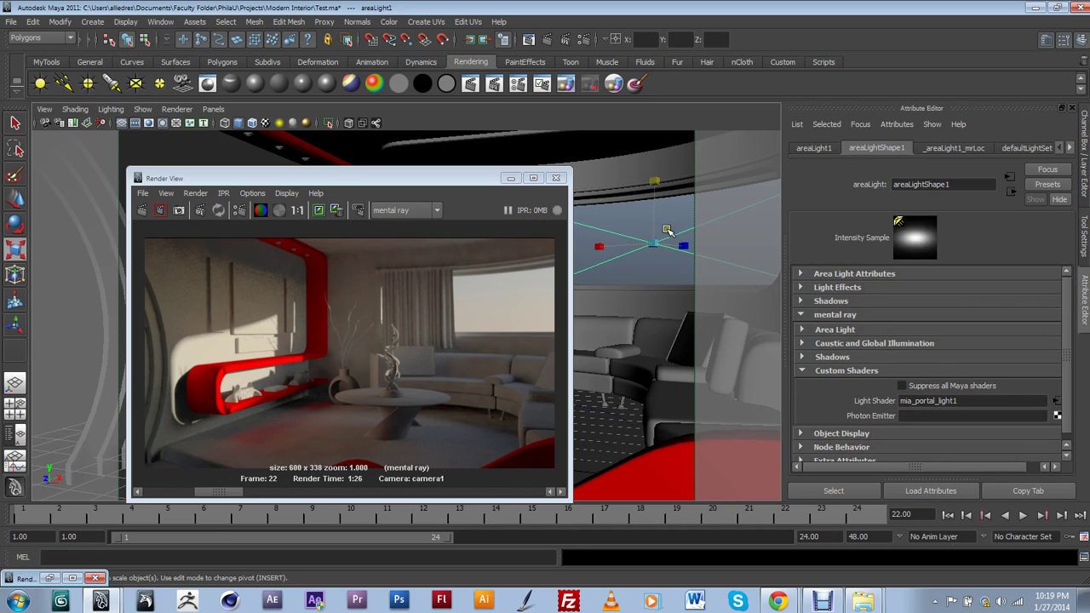
Compare the portal light render with the earlier kept renders, examining the shadows and overall contrast.
left_click(256, 380)
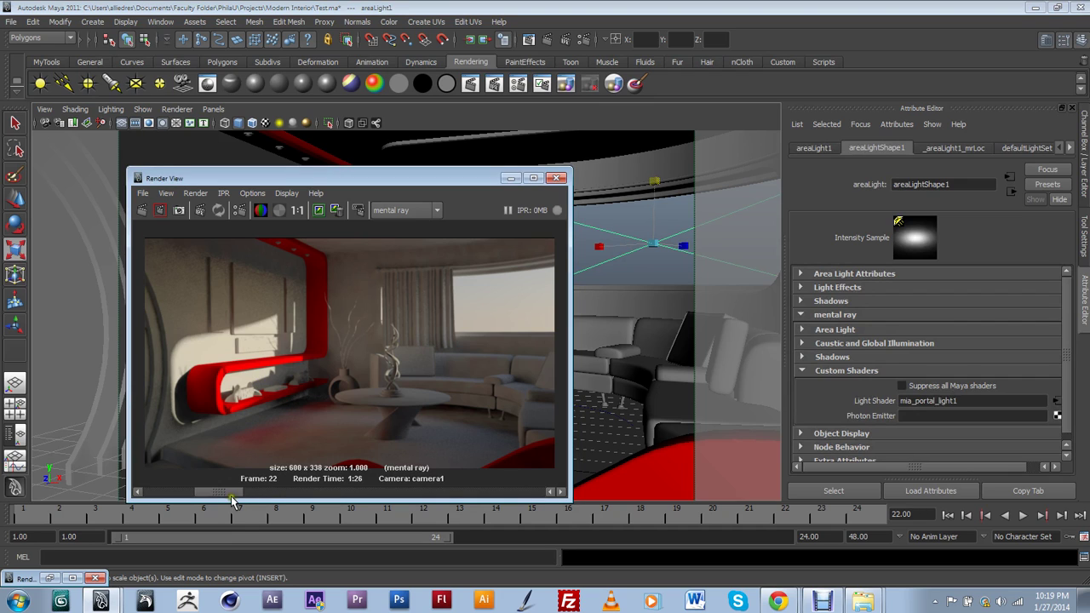
left_click_drag(223, 493, 255, 498)
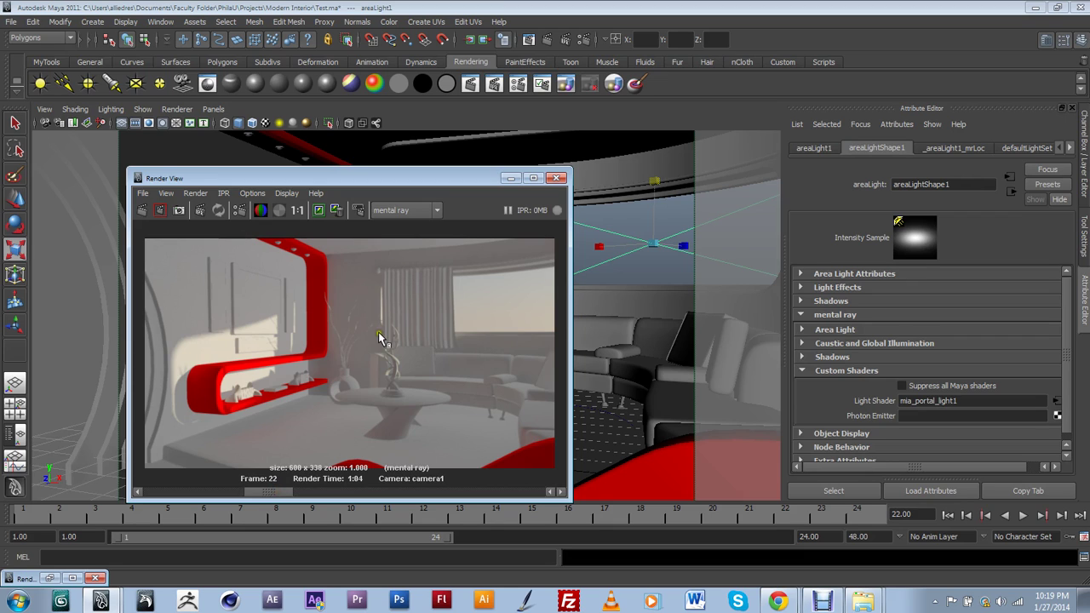
left_click_drag(281, 498, 328, 497)
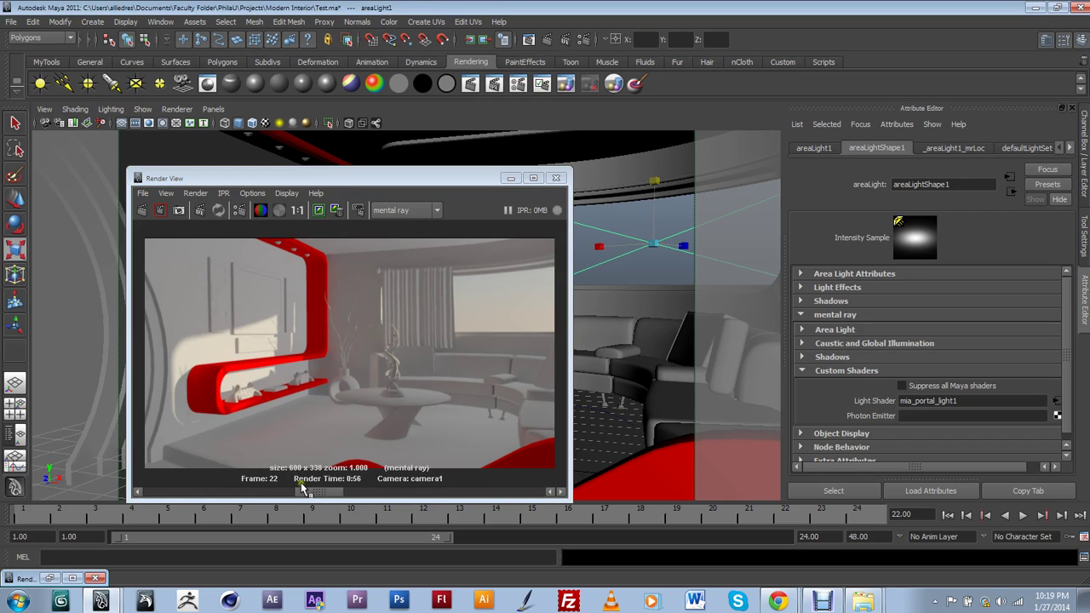
left_click_drag(315, 498, 265, 498)
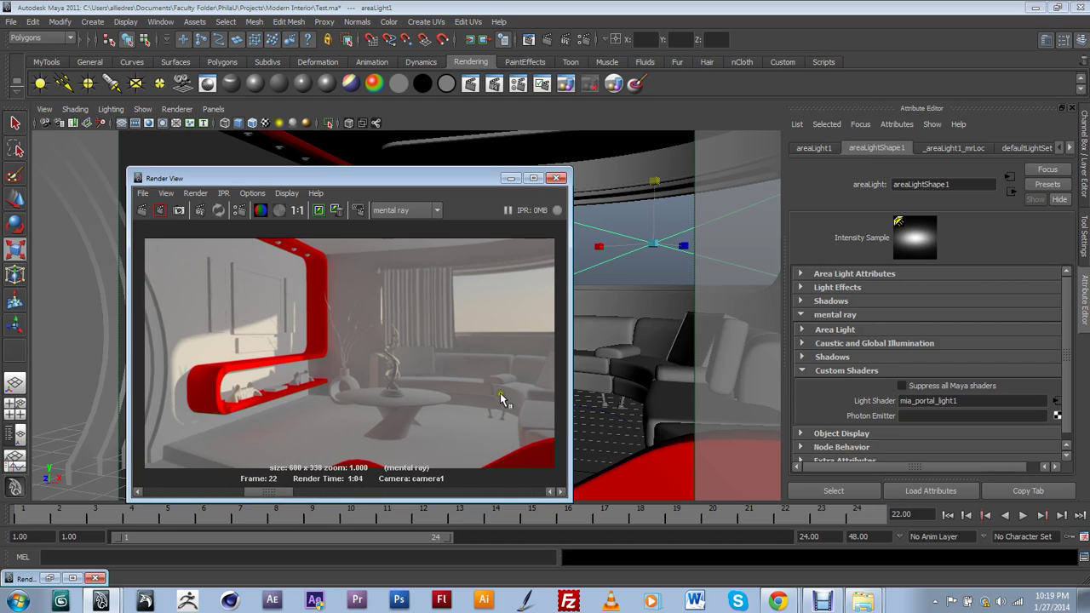
left_click_drag(283, 491, 240, 491)
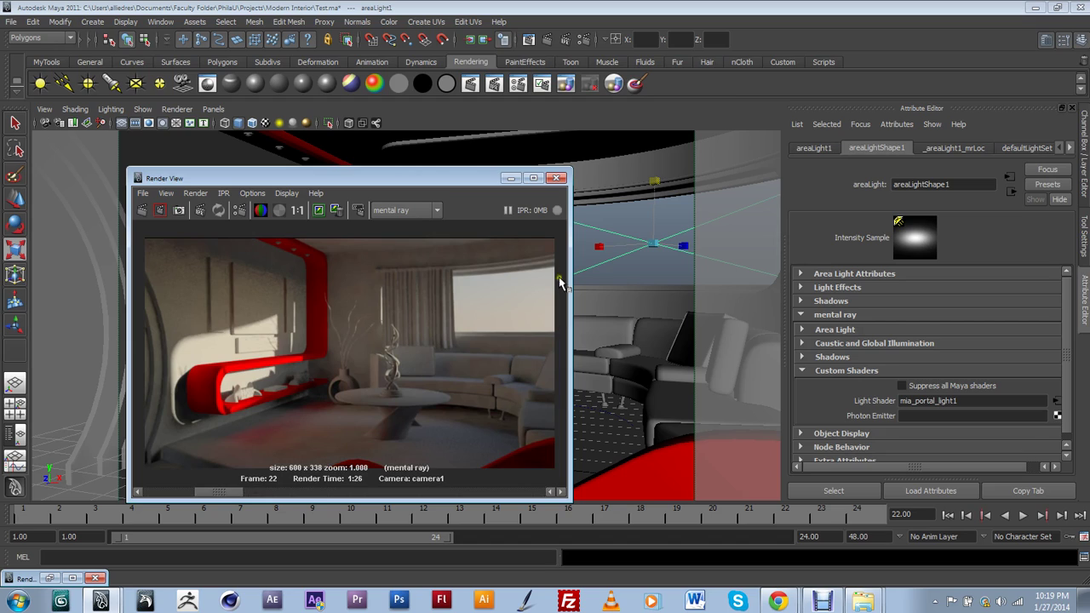
left_click(941, 401)
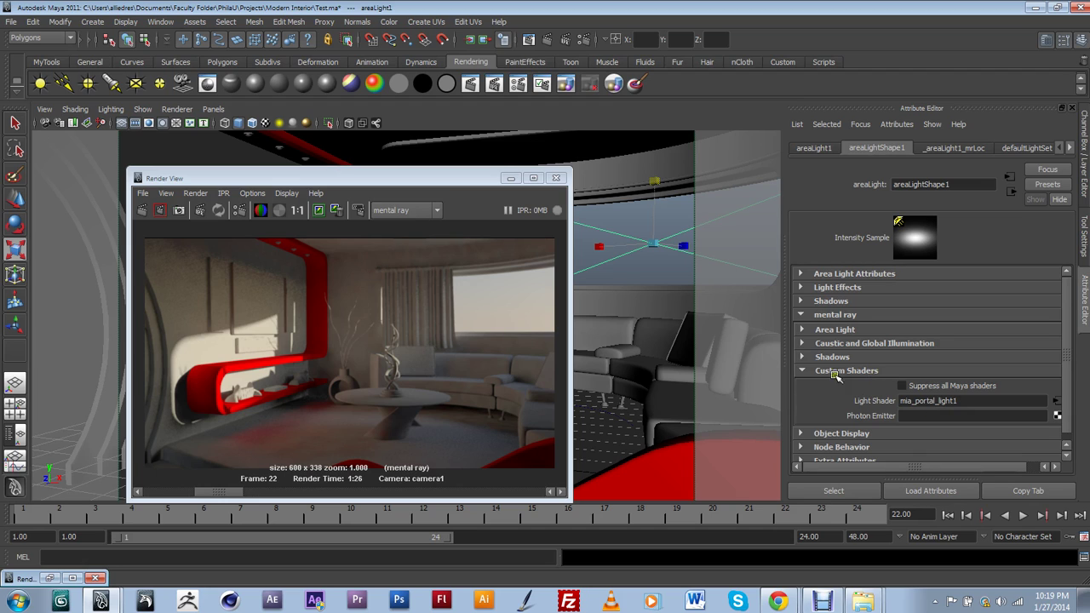
Step between the kept portal light renders to compare the brightness and shading of the walls and furniture.
left_click_drag(219, 491, 280, 506)
left_click(335, 210)
left_click(334, 210)
left_click(265, 493)
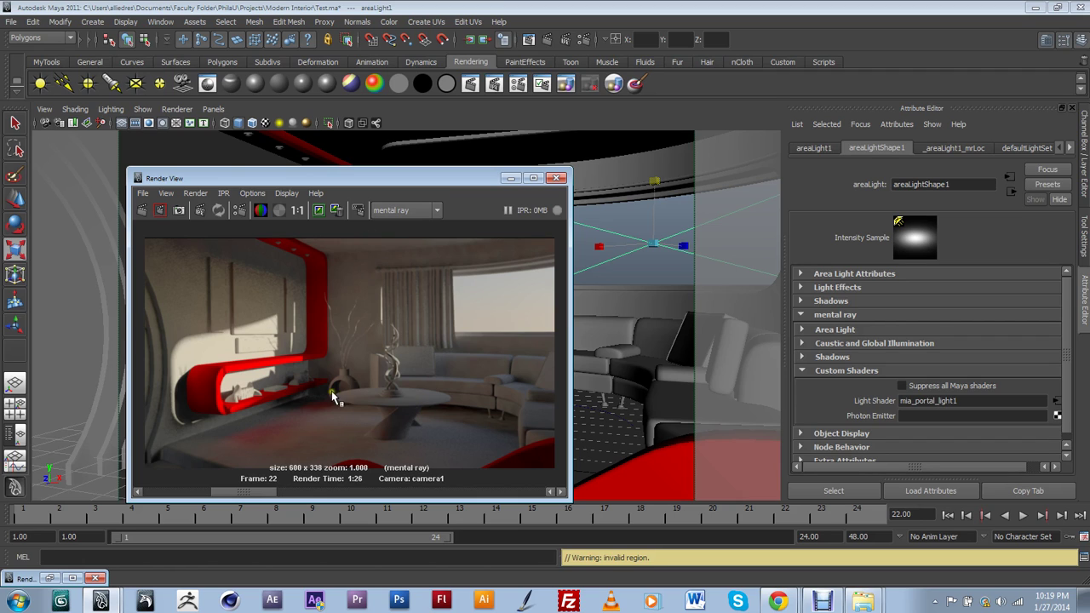
left_click_drag(269, 499, 309, 501)
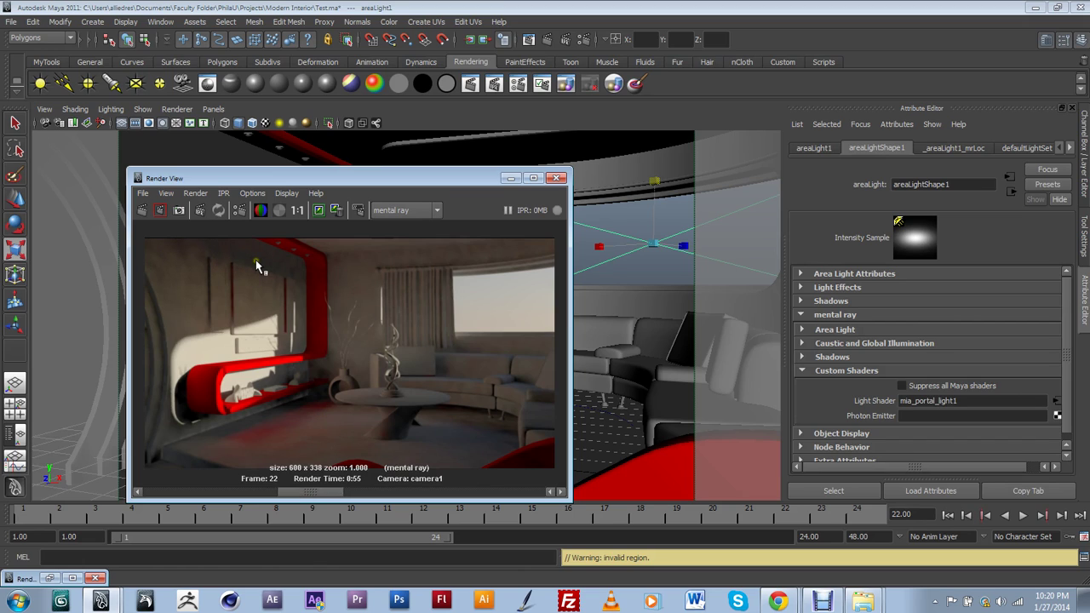
left_click_drag(280, 486, 255, 487)
left_click(255, 492)
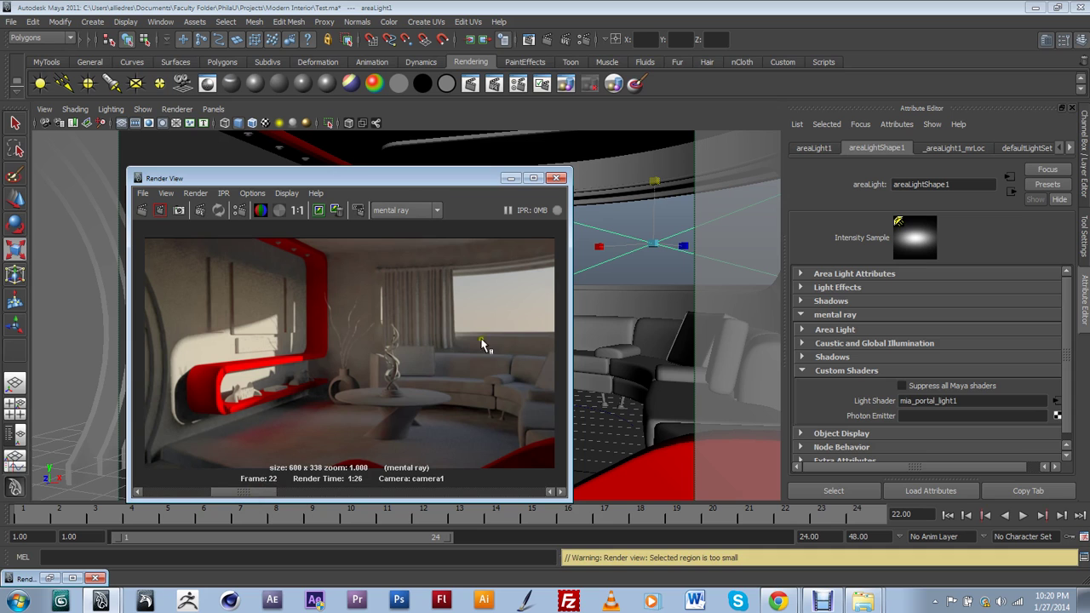
Open the area light's mia_portal_light shader and set its Intensity Multiplier to 3.
left_click_drag(464, 179, 377, 212)
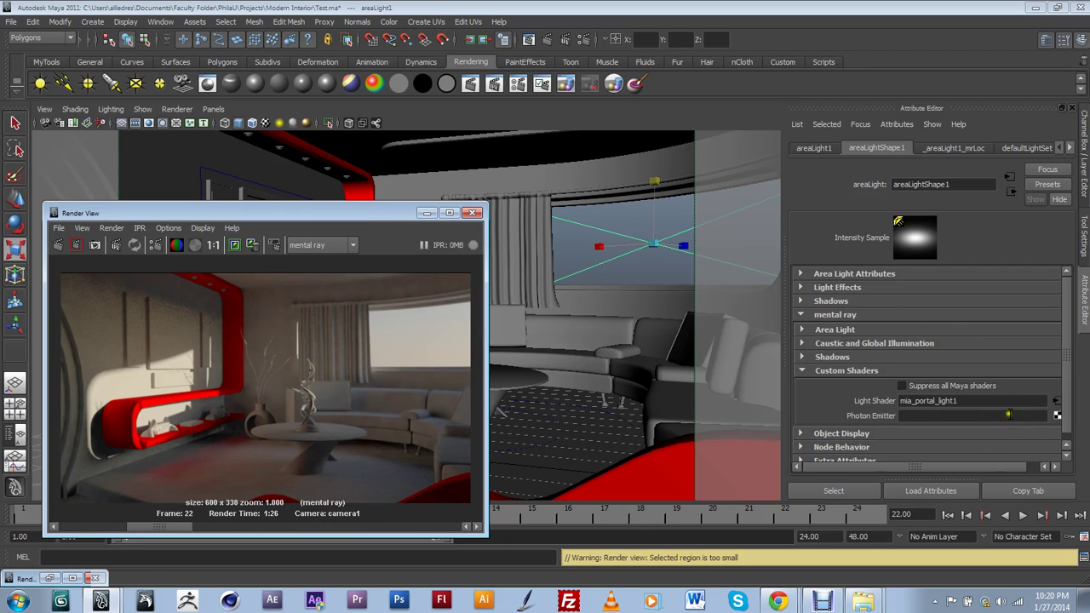
left_click(1013, 412)
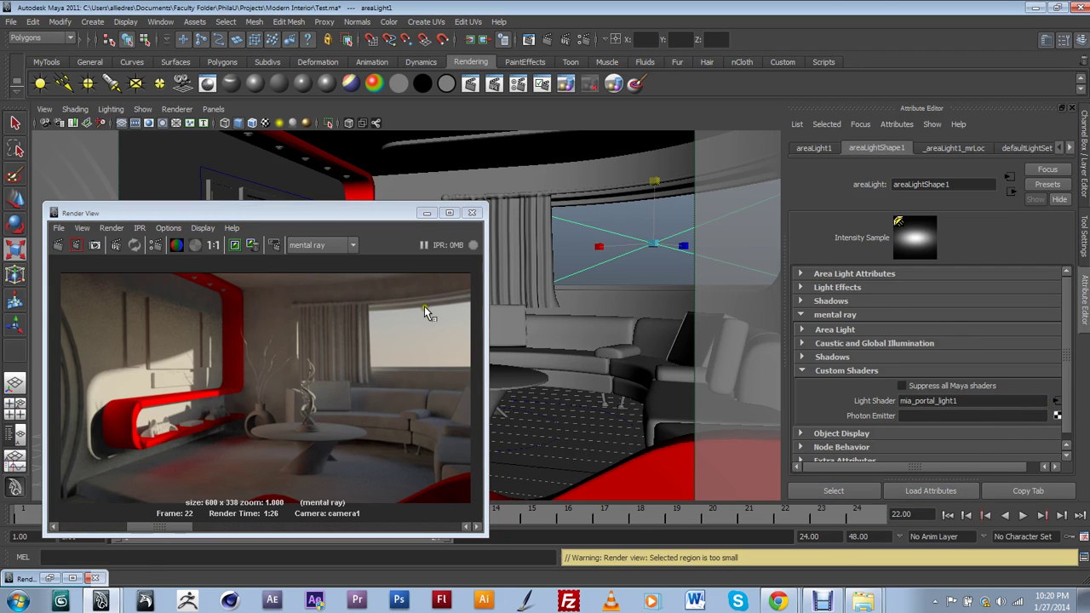
left_click(262, 408)
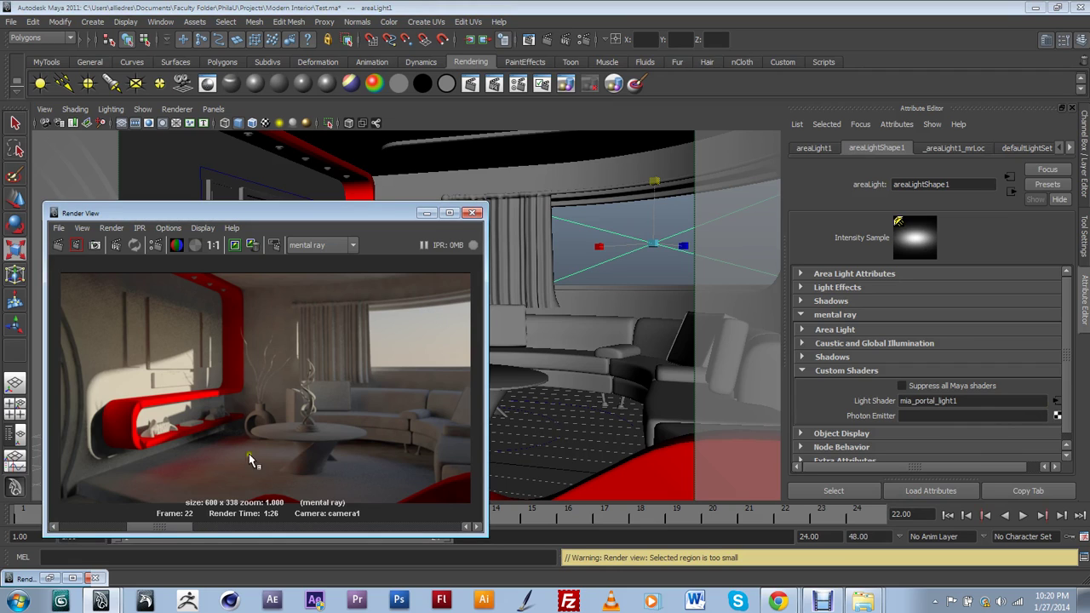
left_click(1056, 401)
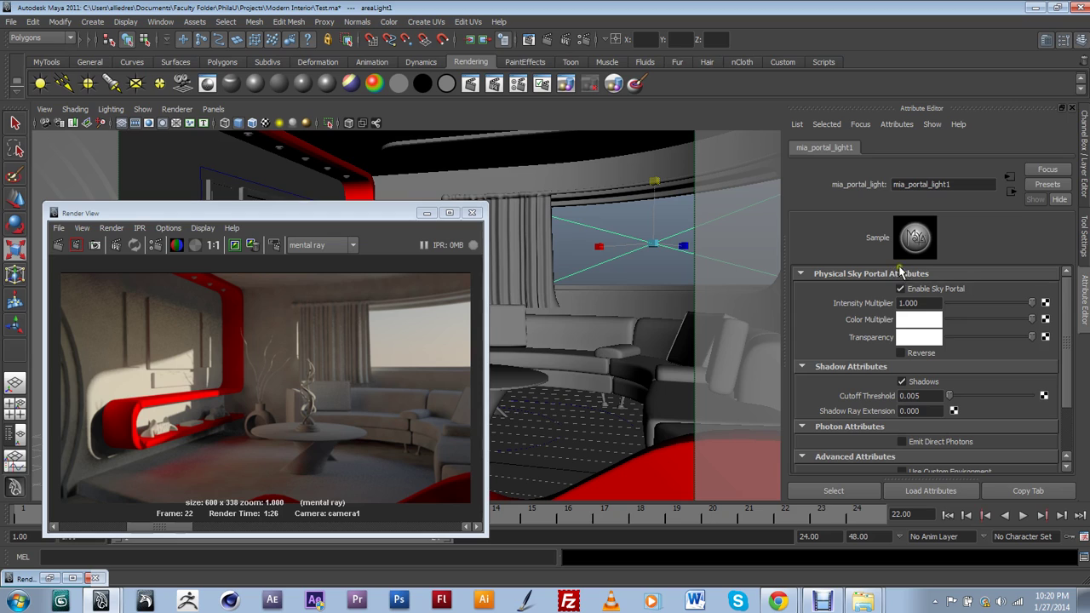
double_click(920, 303)
key("Return")
Render the camera1 view with the new portal light intensity and examine the room's brightness.
left_click_drag(251, 215, 369, 160)
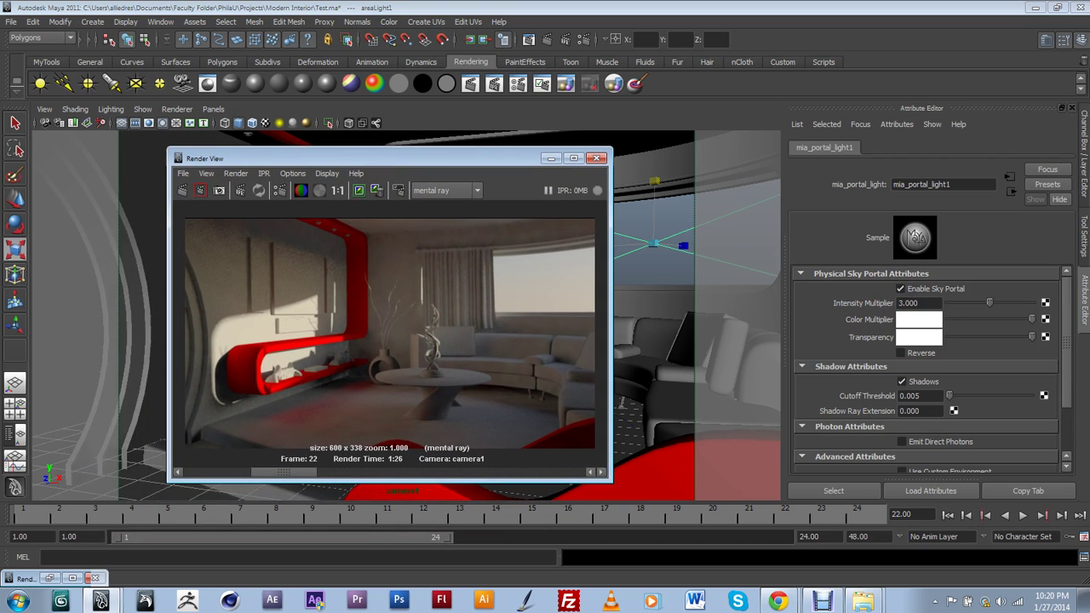
left_click(181, 190)
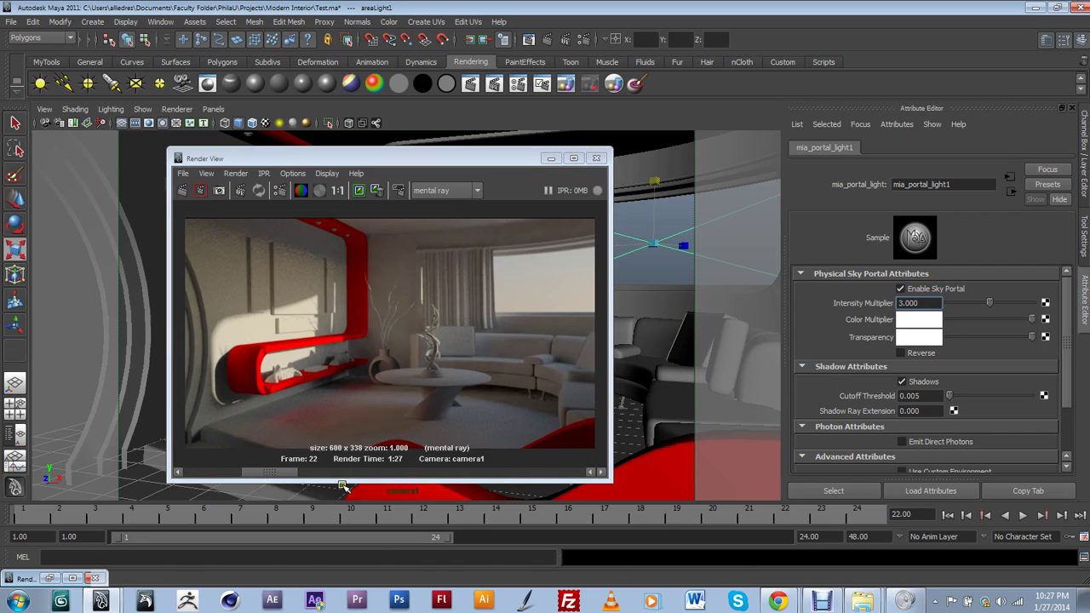
left_click(374, 353)
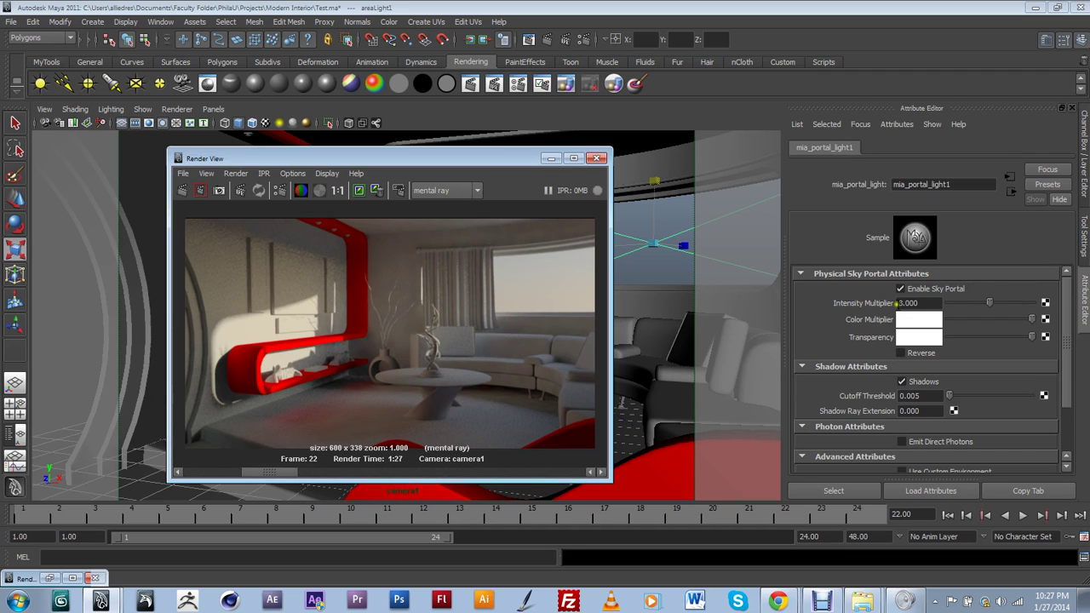
Compare the current render with the neighbouring kept render, examining the light on the walls and floor.
left_click(916, 303)
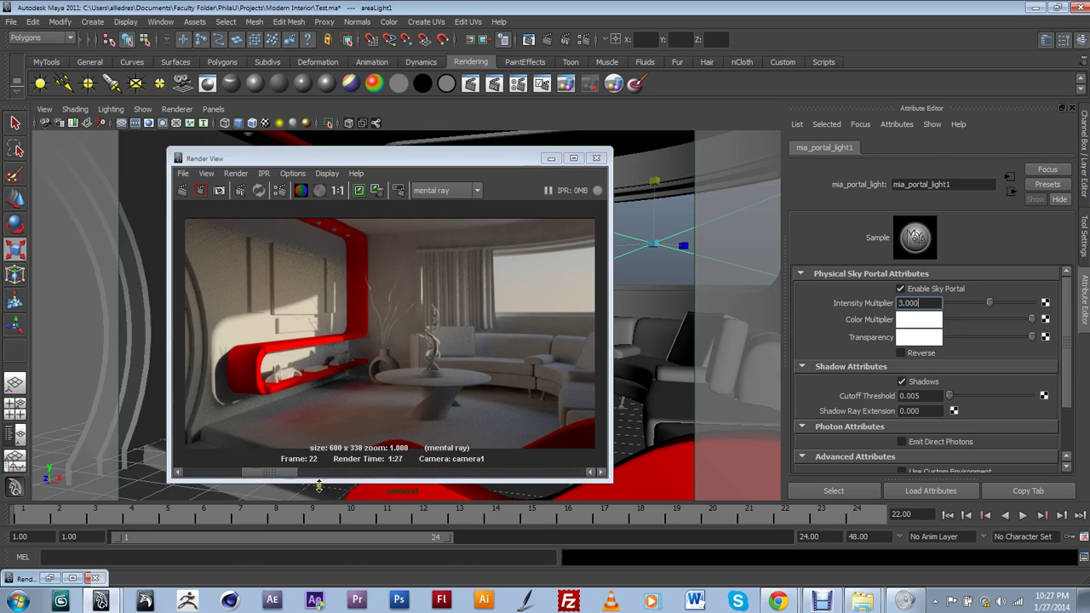
left_click(286, 474)
mouse_move(287, 472)
left_mouse_down()
mouse_move(337, 480)
mouse_move(301, 479)
left_mouse_up()
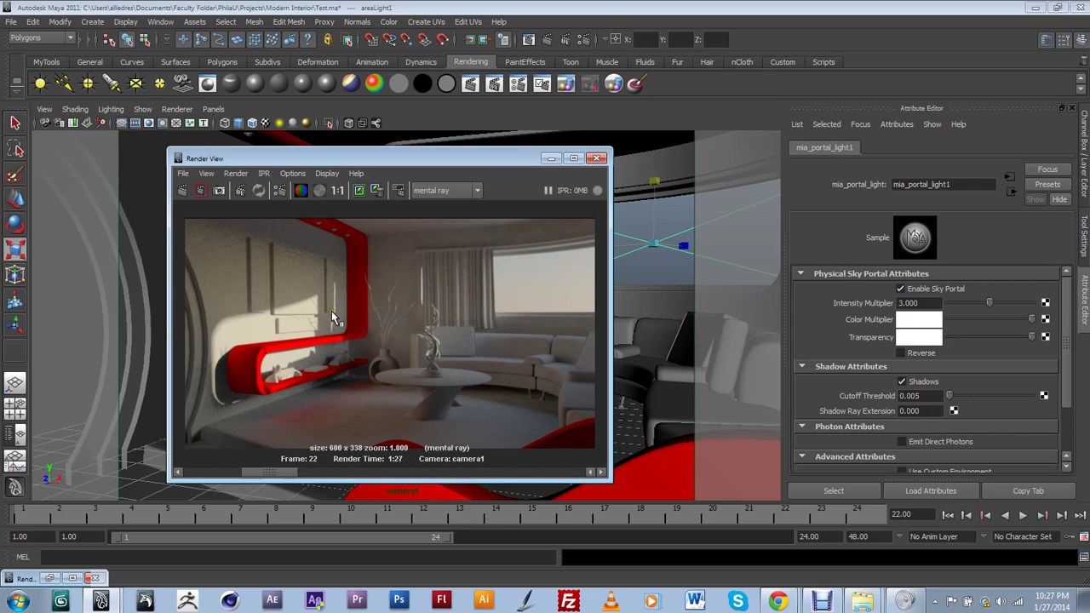
Reselect the area light at the window and set its Decay Rate to Quadratic.
left_click(1017, 191)
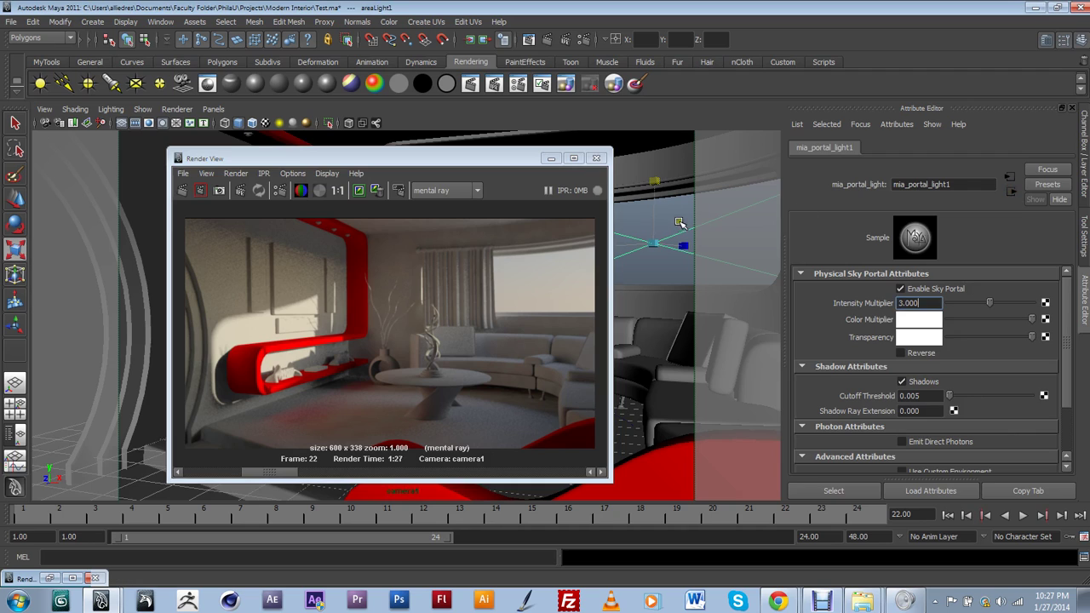
left_click(673, 264)
left_click(664, 248)
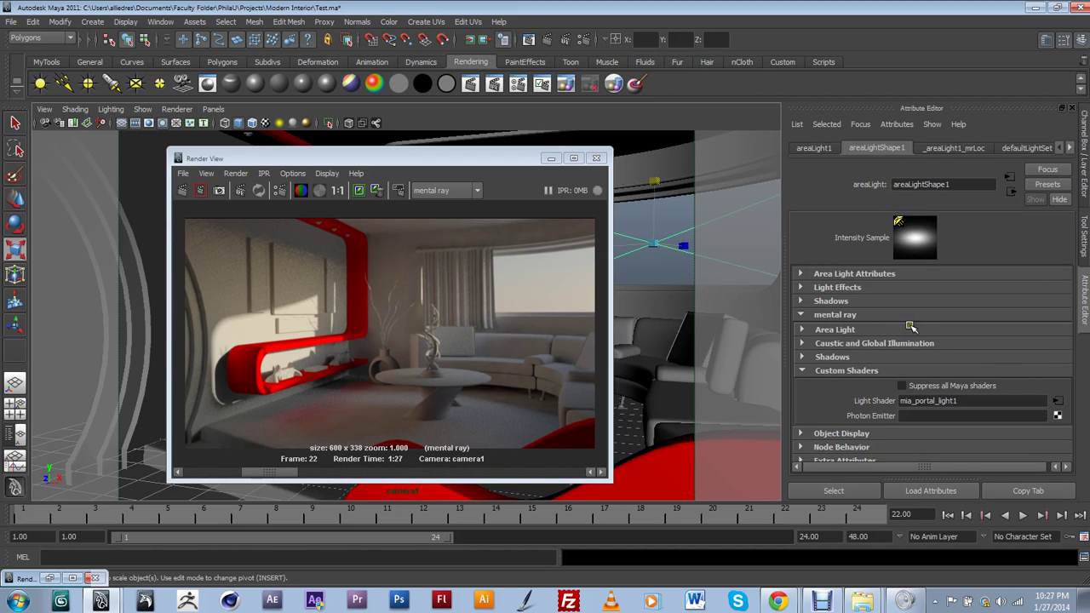
left_click(872, 274)
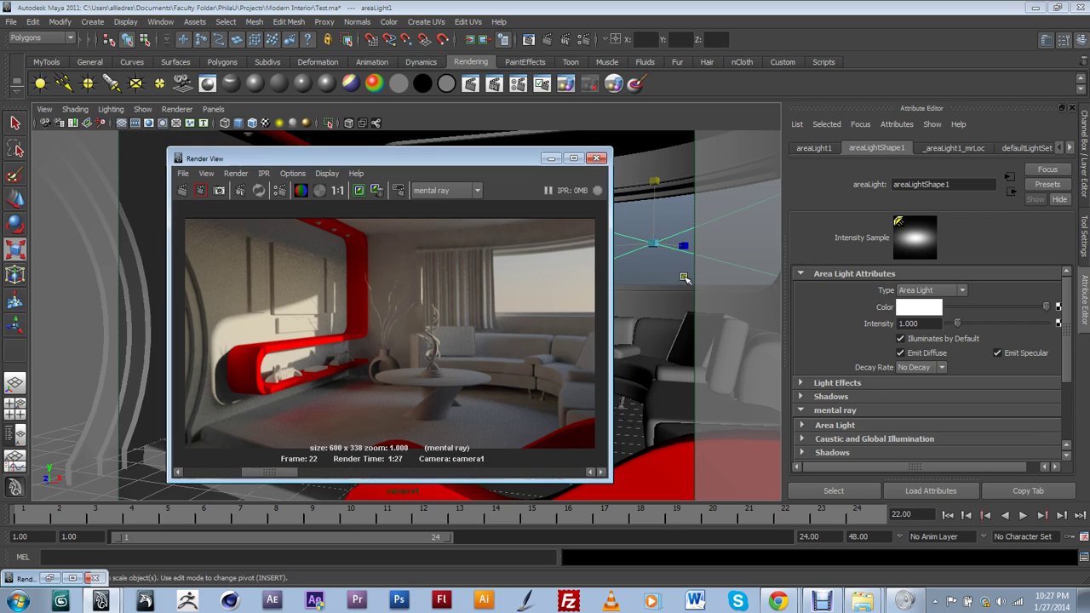
left_click(927, 367)
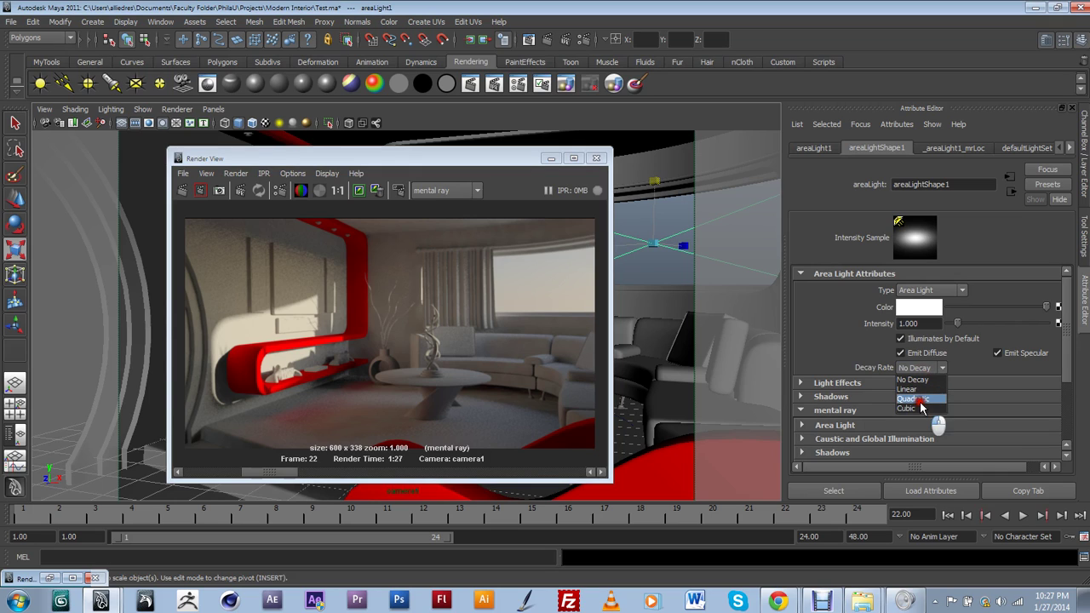
left_click(920, 399)
left_click(563, 265)
left_click_drag(522, 159, 443, 178)
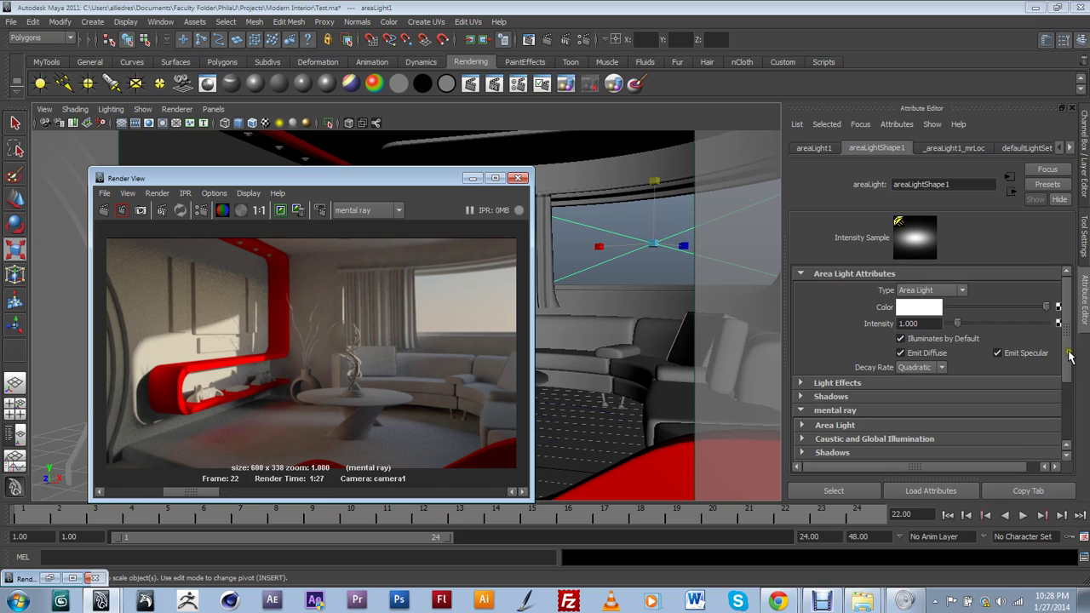
Enable Use Ray Trace Shadows in the area light's raytrace shadow attributes.
scroll(1069, 365, "down", 1)
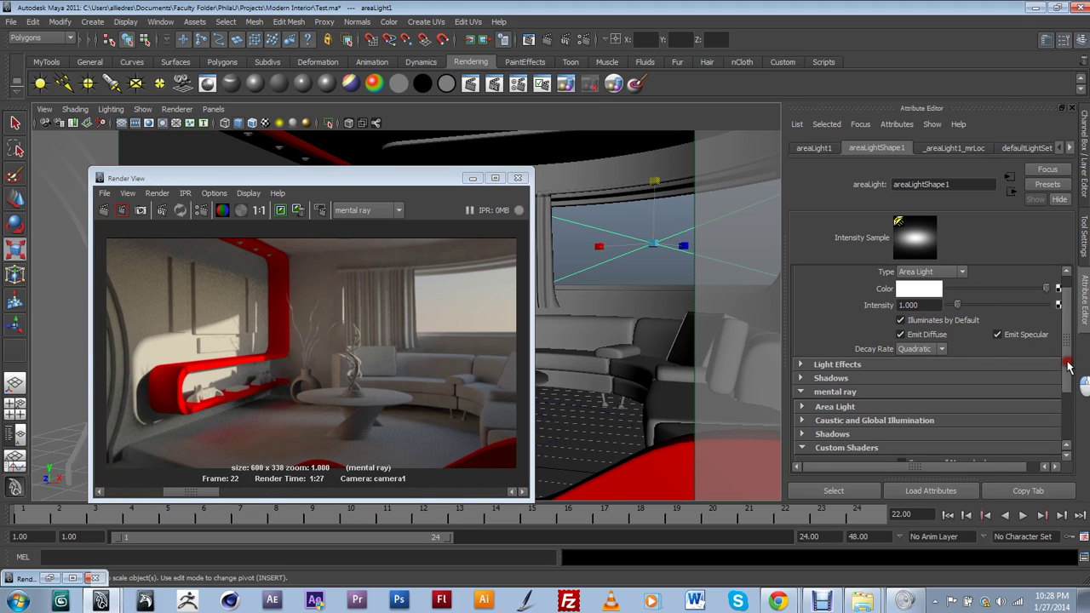
left_click(876, 378)
scroll(889, 429, "down", 8)
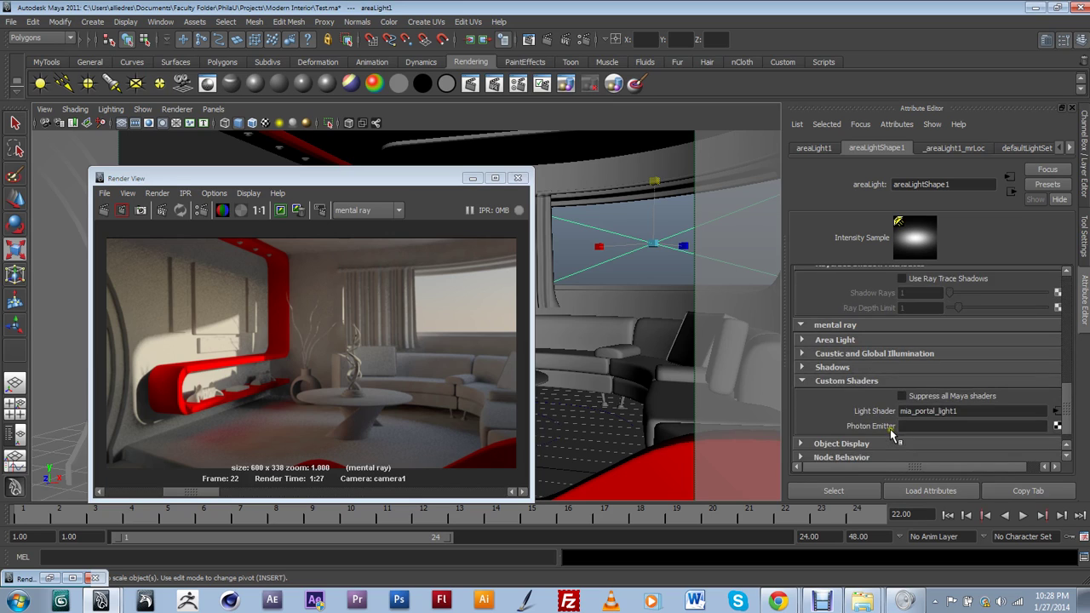
scroll(890, 429, "up", 2)
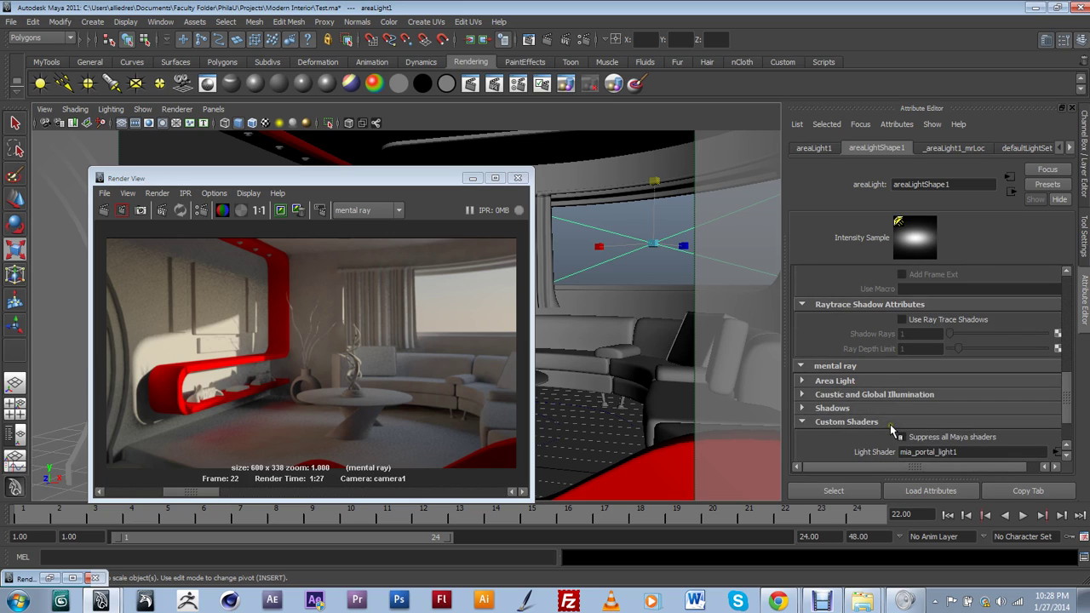
left_click(902, 321)
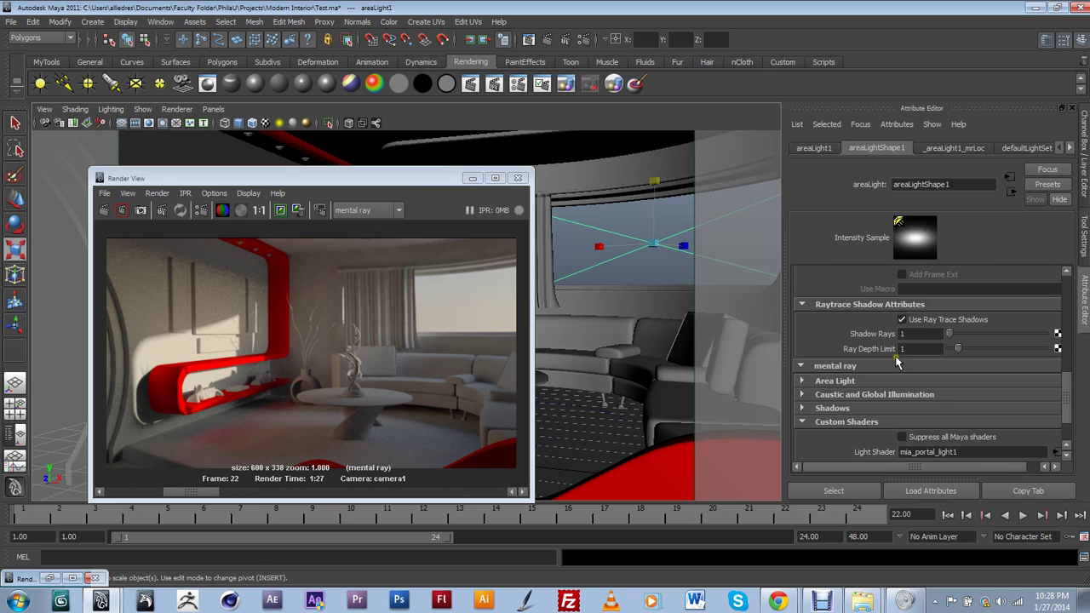
Check the kept render, and re-render the interior with the quadratic decay and ray-traced shadows.
left_click_drag(434, 186, 531, 192)
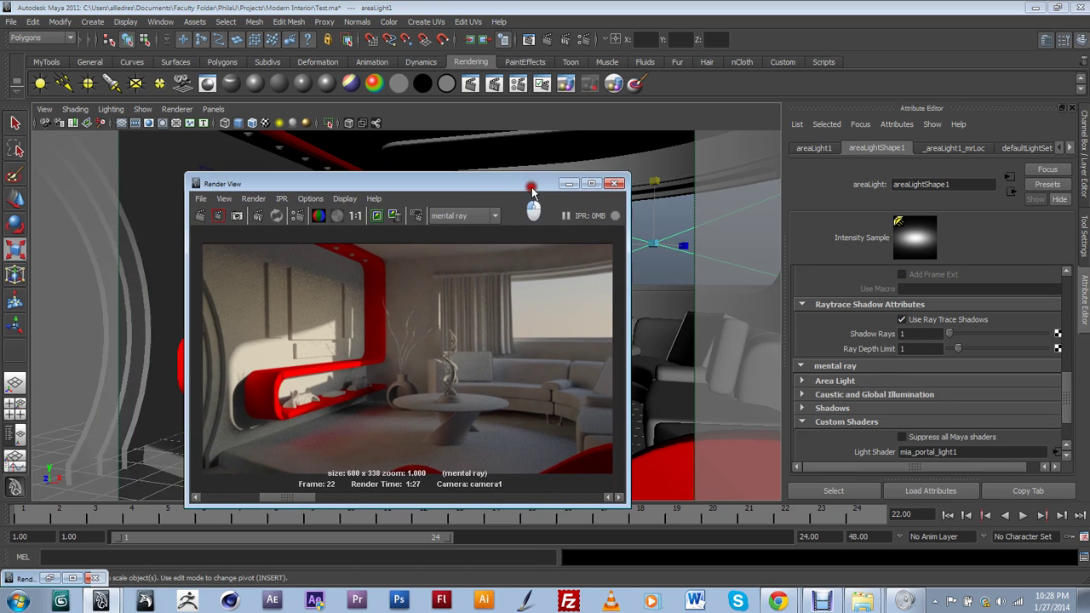
scroll(949, 368, "up", 6)
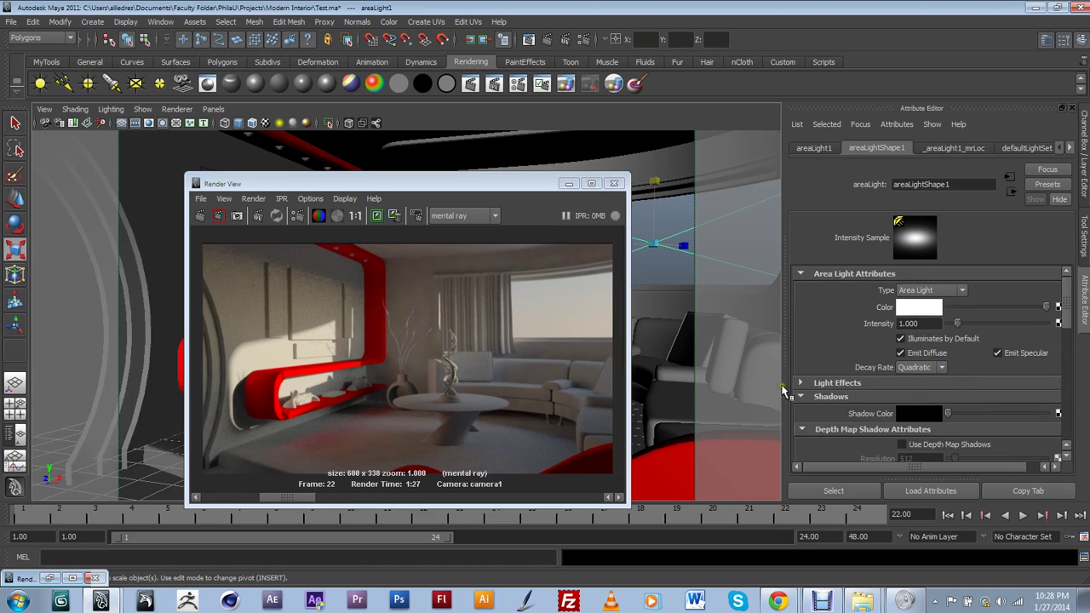
left_click(354, 384)
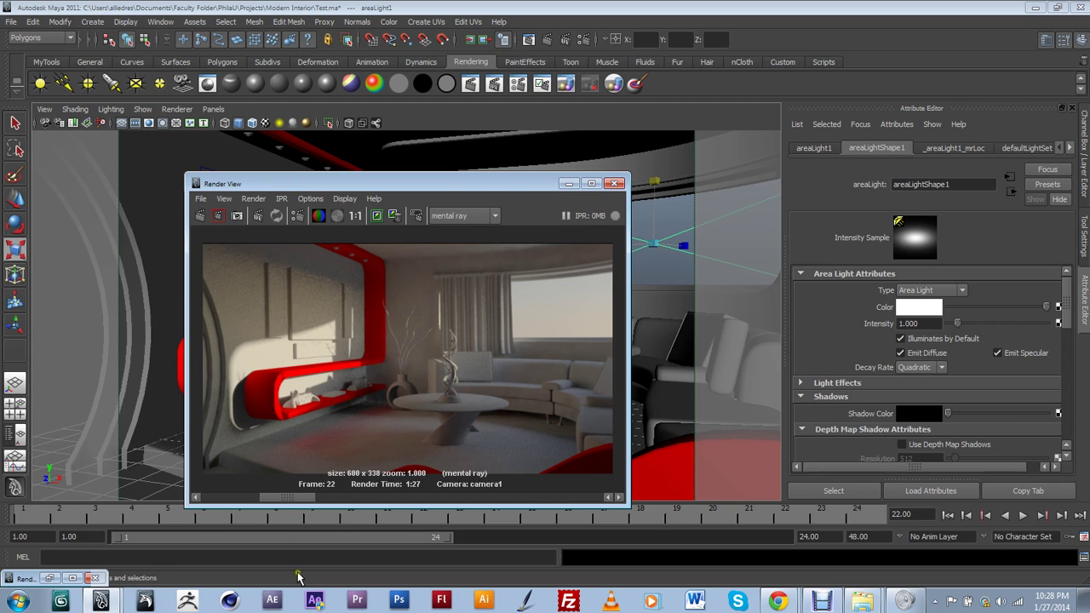
left_click_drag(285, 503, 231, 488)
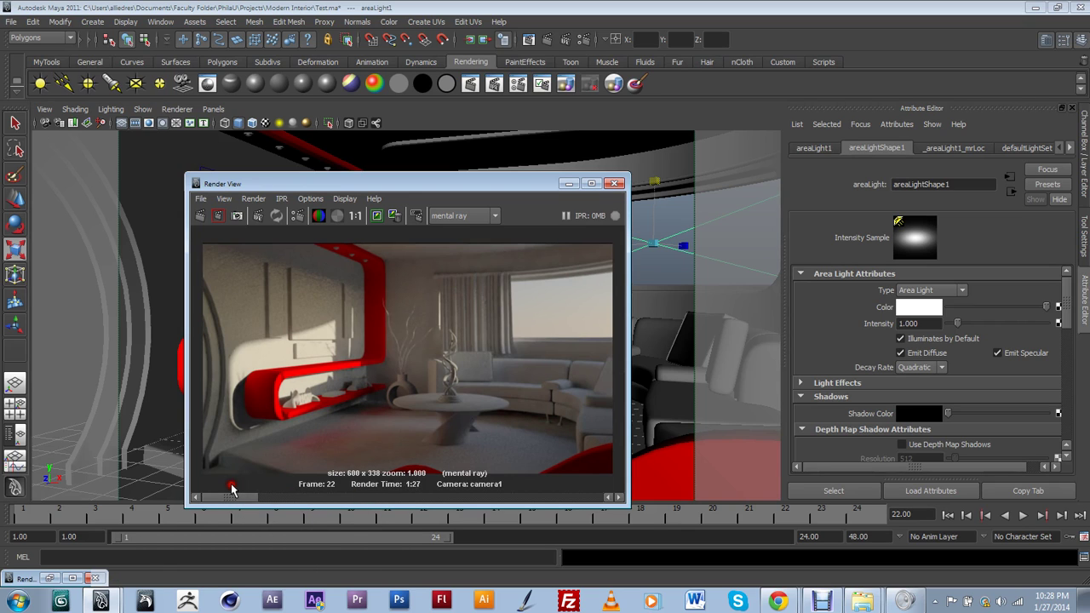
left_click(197, 218)
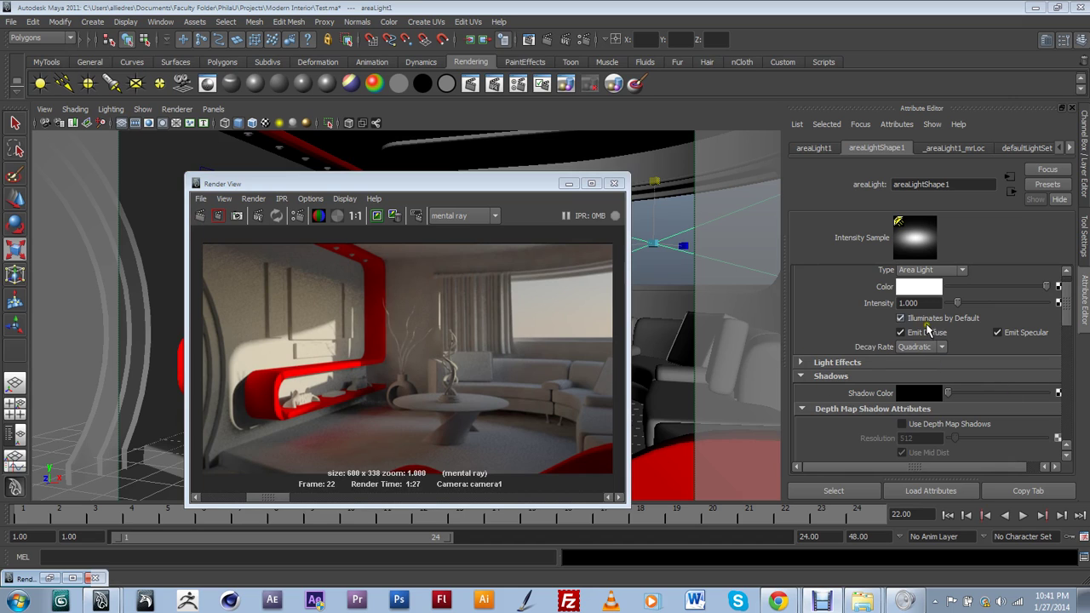
Review the area light's decay, raytrace shadow, mental ray sampling and custom shader settings alongside the kept renders.
left_click_drag(1065, 323, 1066, 313)
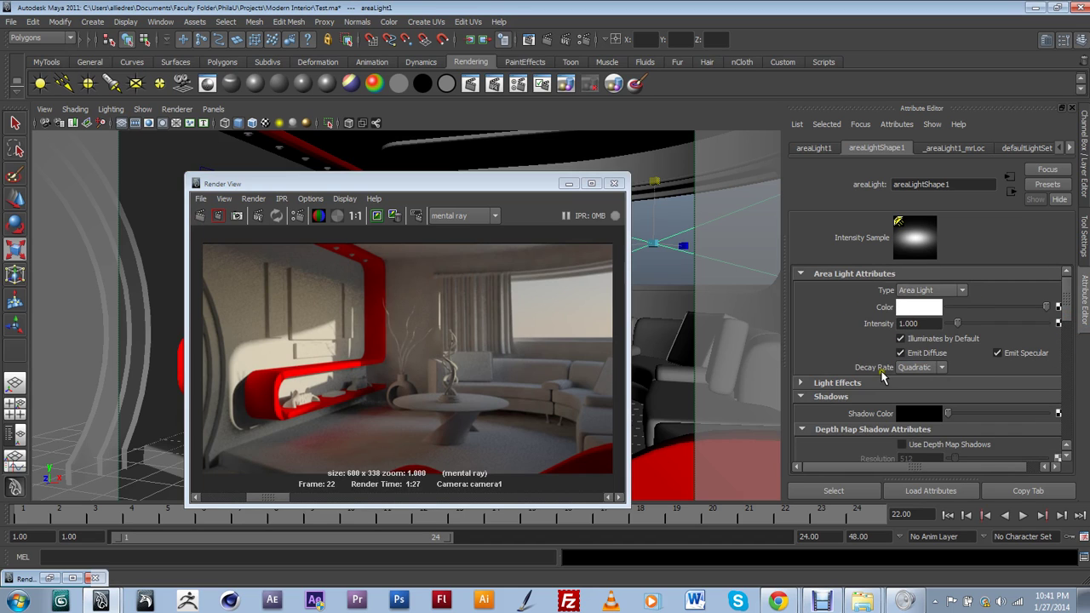
scroll(1060, 317, "down", 8)
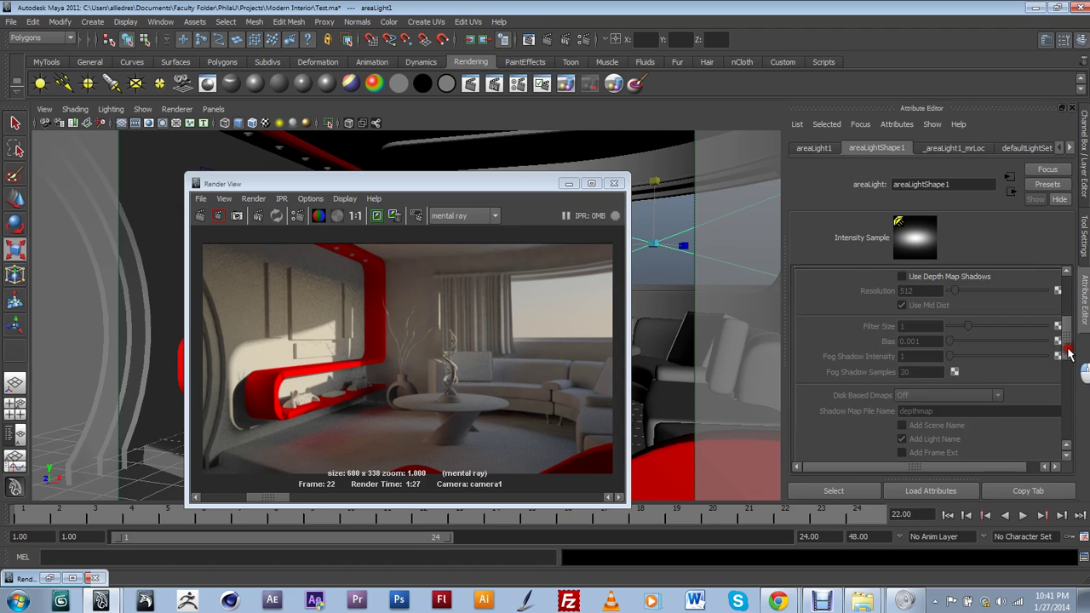
mouse_move(240, 501)
left_mouse_down()
mouse_move(262, 501)
mouse_move(211, 501)
mouse_move(265, 500)
mouse_move(217, 500)
mouse_move(253, 501)
left_mouse_up()
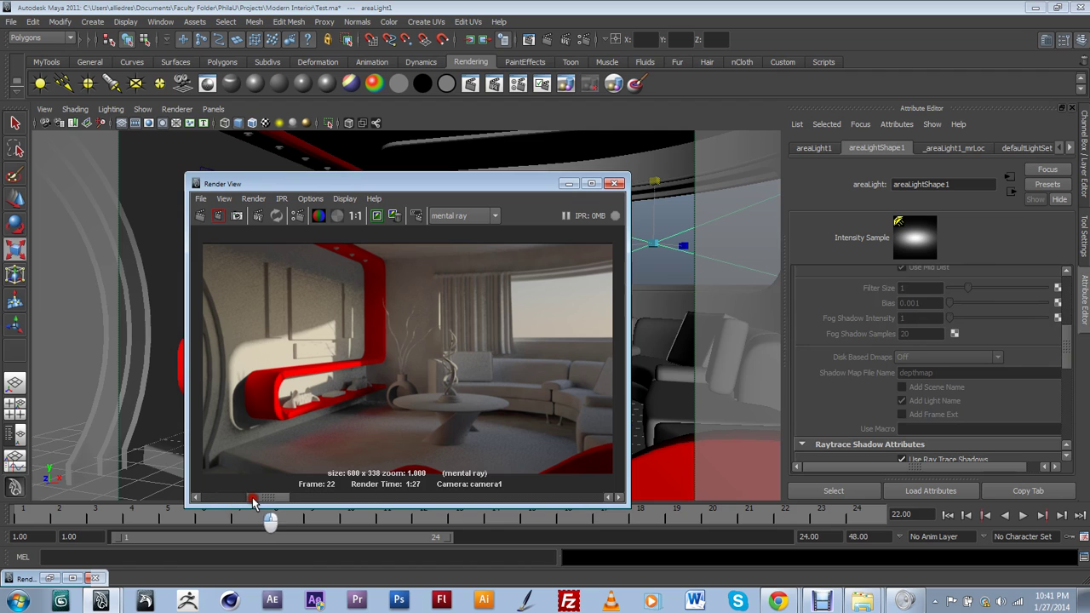
scroll(868, 341, "down", 10)
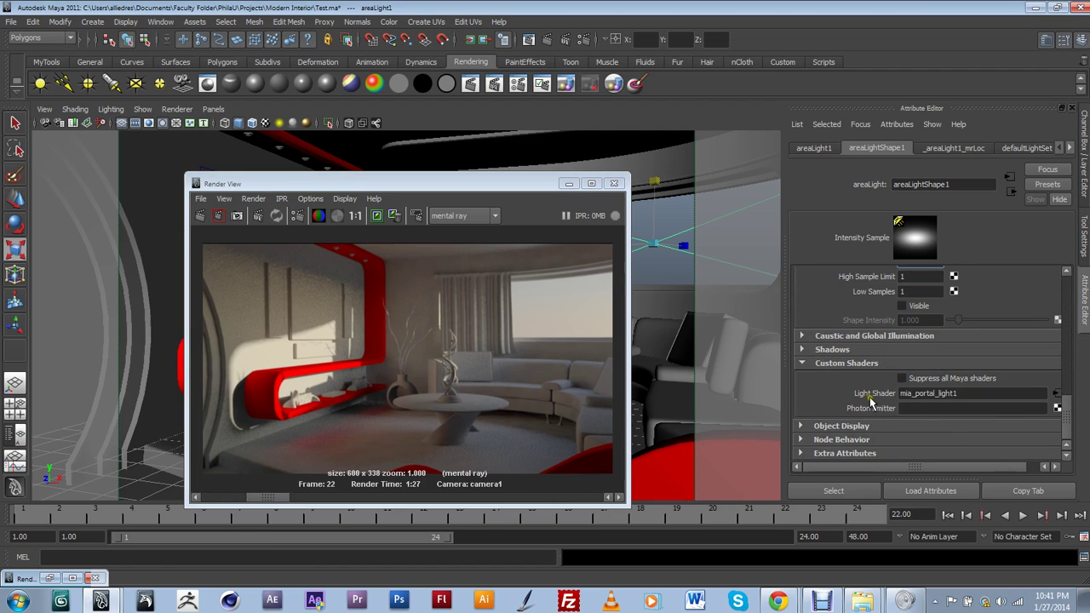
left_click(906, 393)
scroll(985, 403, "up", 2)
scroll(986, 404, "down", 2)
scroll(987, 406, "up", 3)
scroll(983, 408, "up", 2)
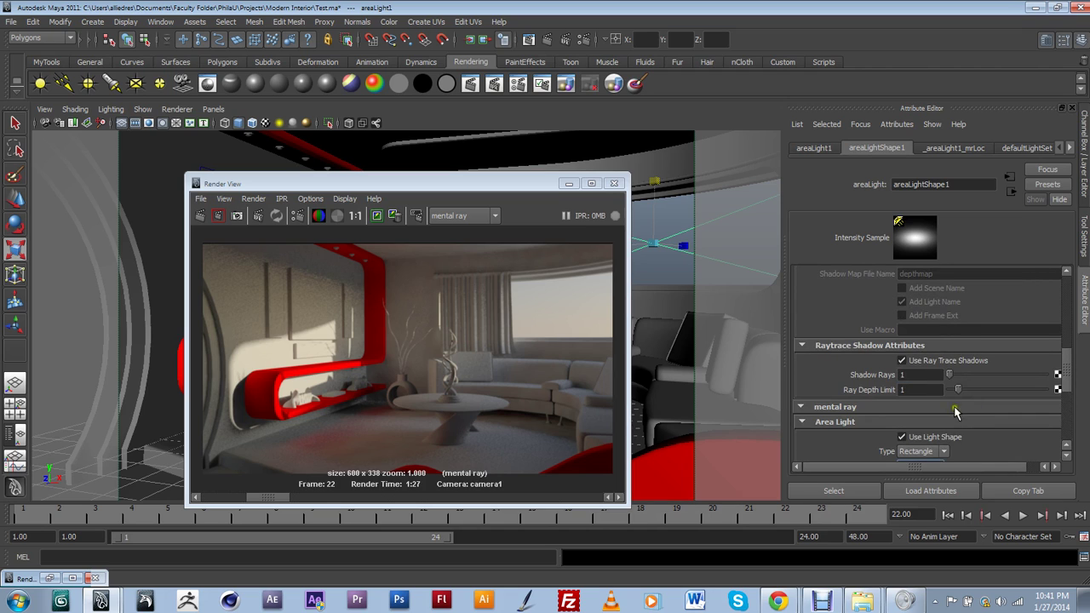
scroll(951, 360, "down", 1)
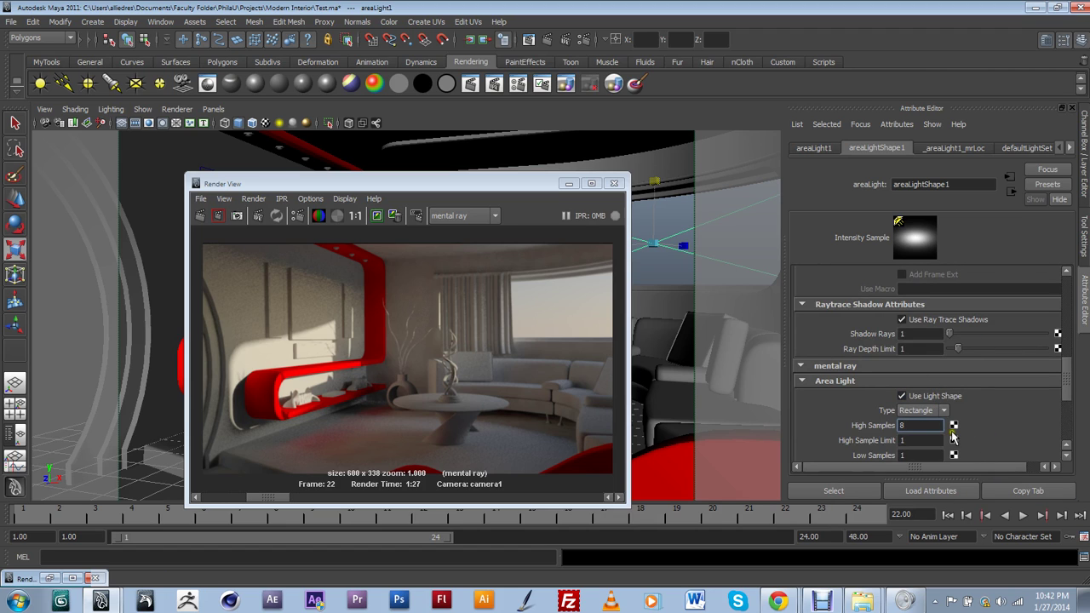
scroll(948, 430, "down", 4)
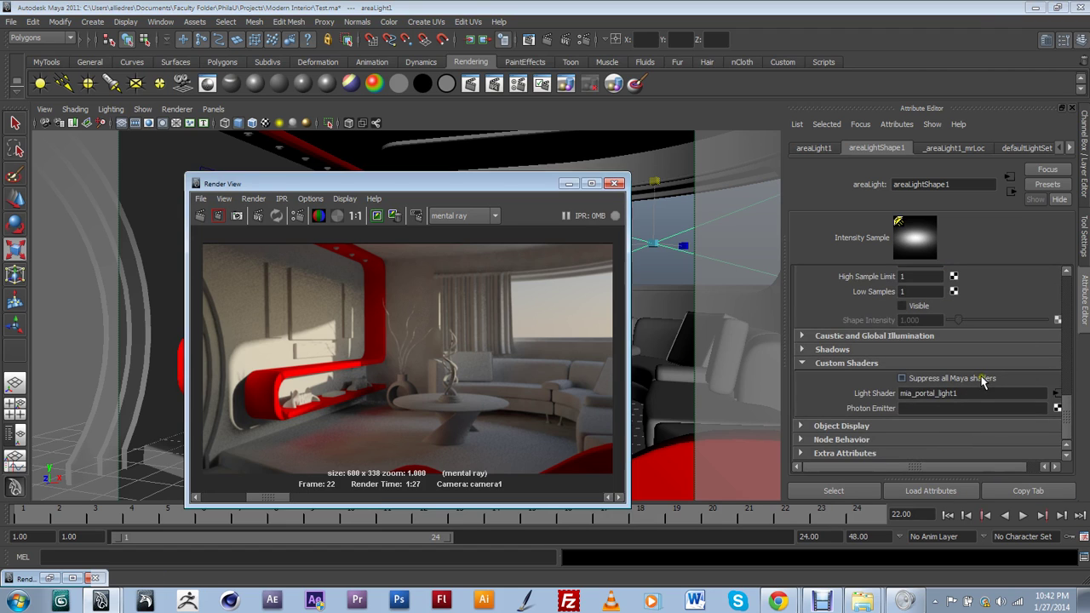
Open the area light's mia_portal_light shader and set its Intensity Multiplier to 5.
left_click(1055, 396)
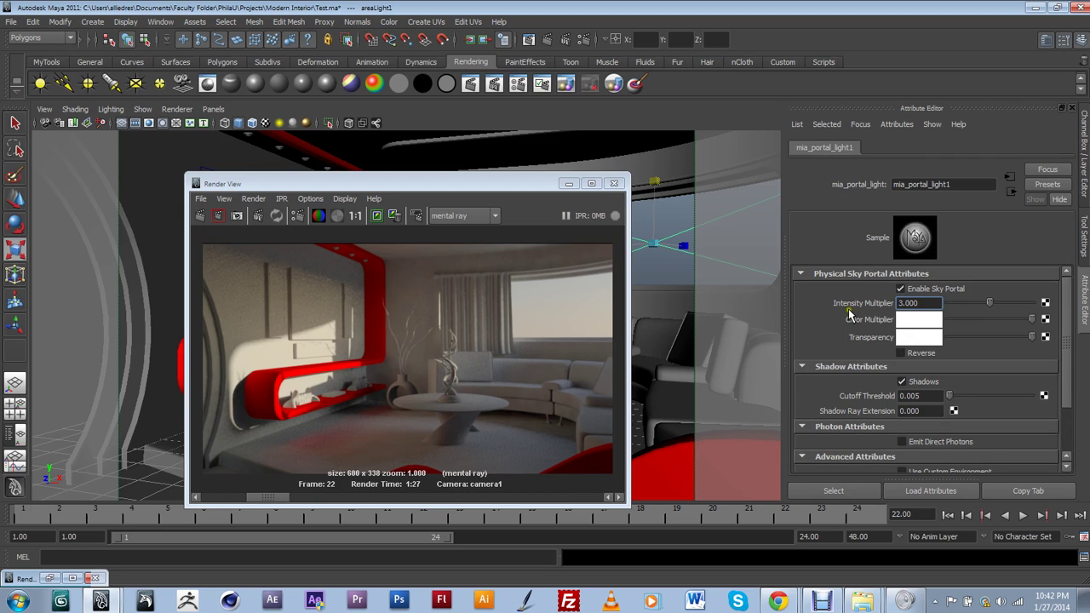
left_click(549, 347)
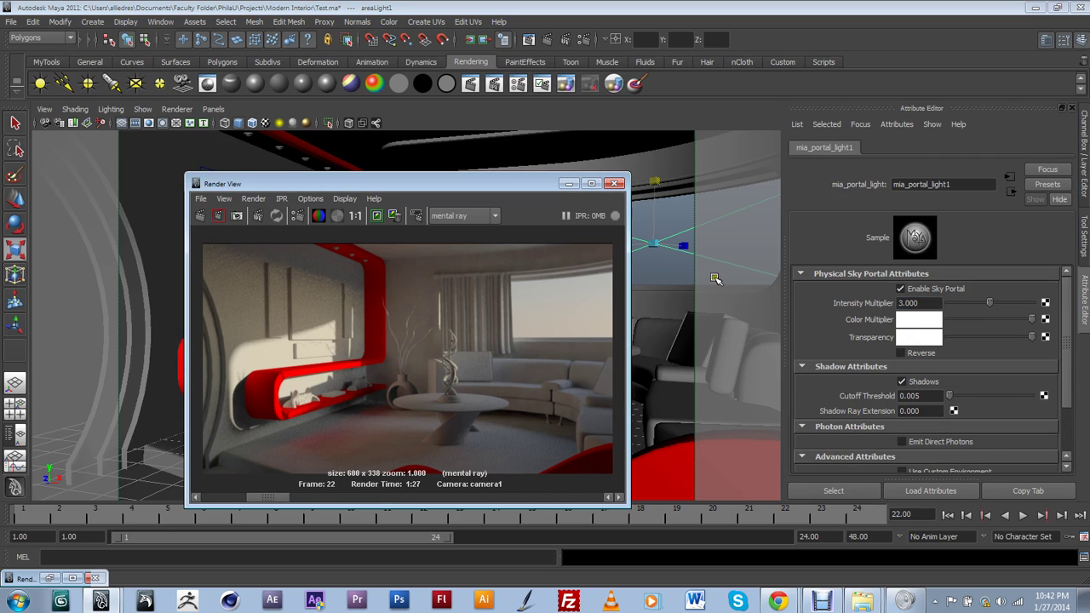
left_click(922, 303)
type("5")
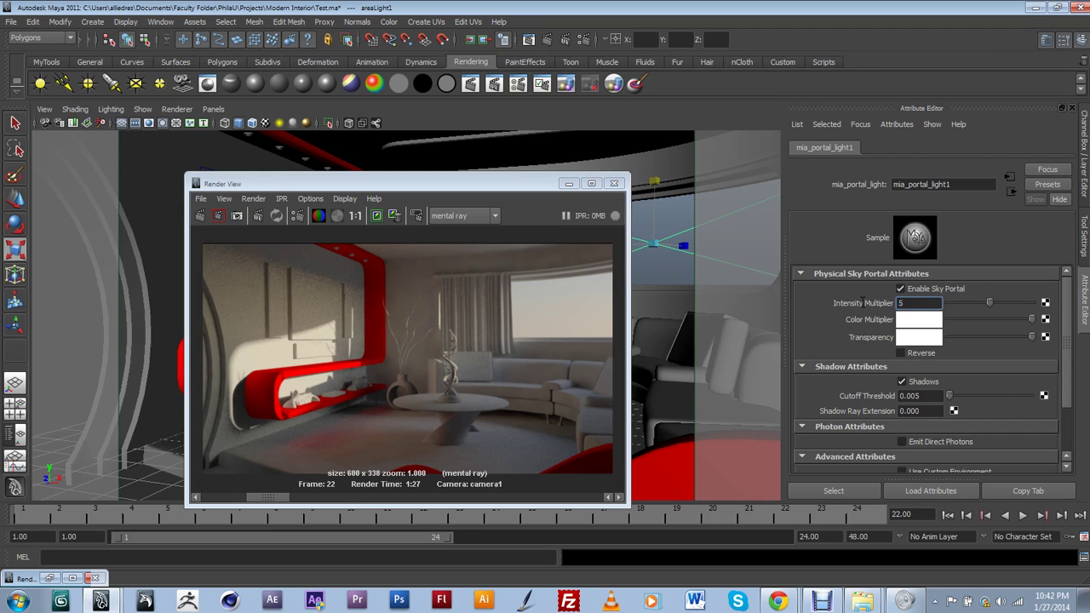
key("Return")
left_click(314, 331)
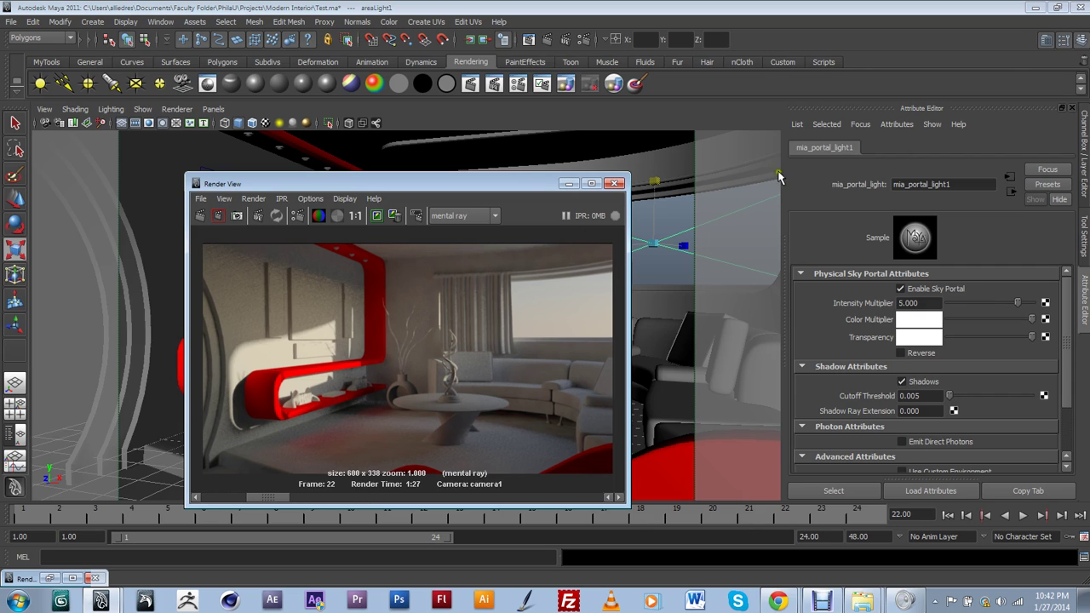
Reselect the area light, make its mental ray light shape Visible, and set its High Samples to 40.
left_click(676, 245)
left_click(674, 219)
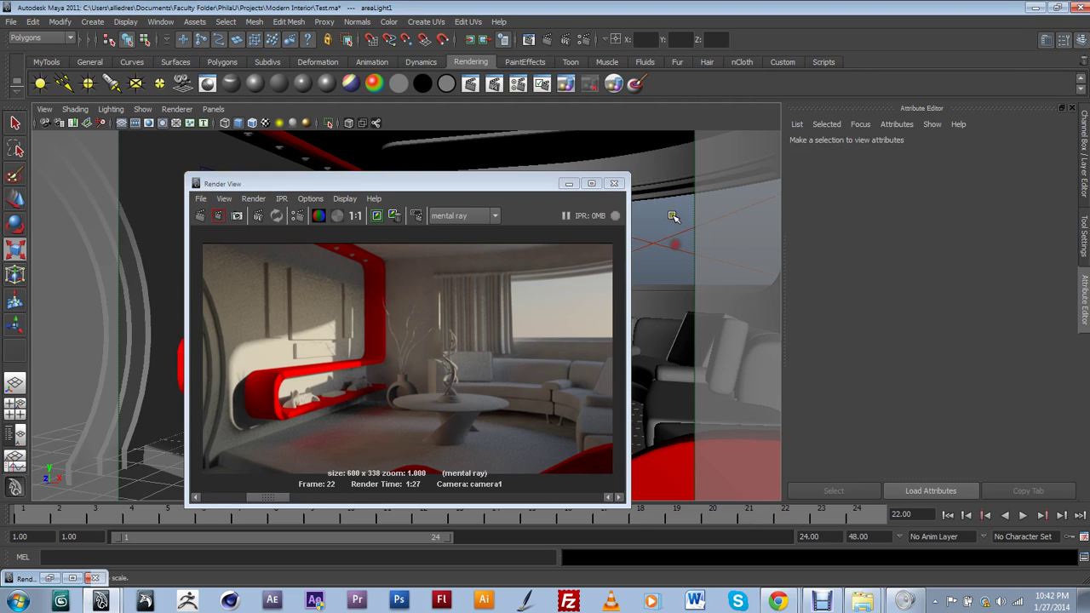
left_click(664, 241)
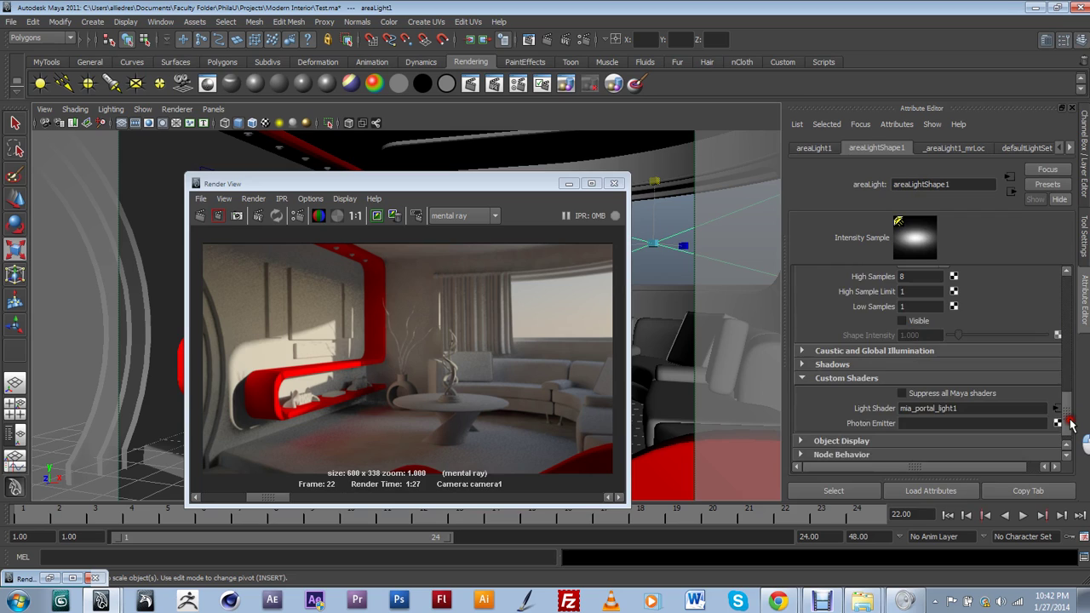
left_click_drag(1071, 414, 1069, 394)
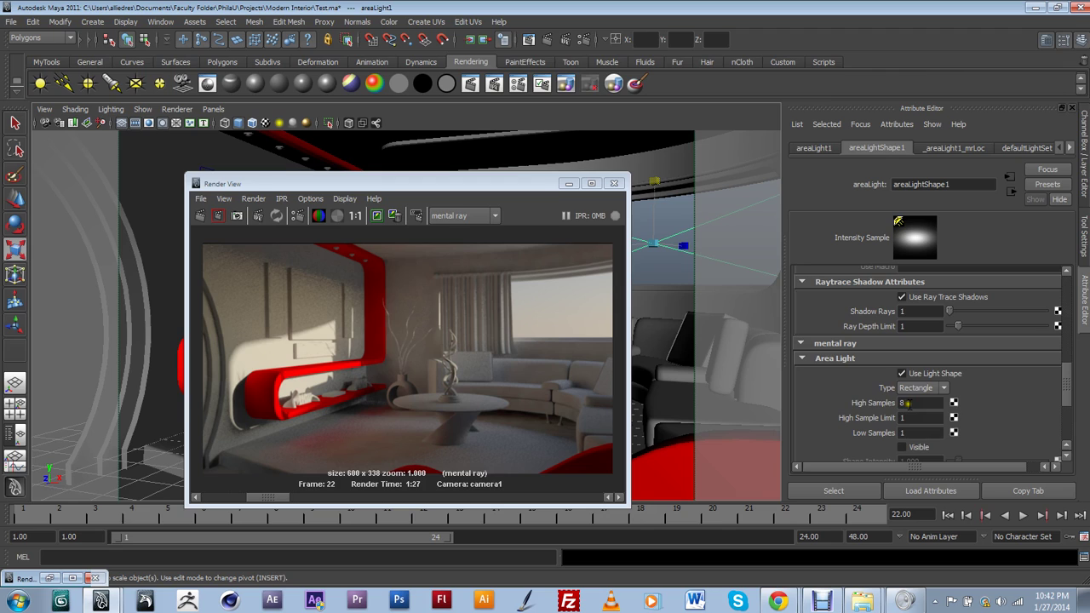
scroll(911, 404, "down", 2)
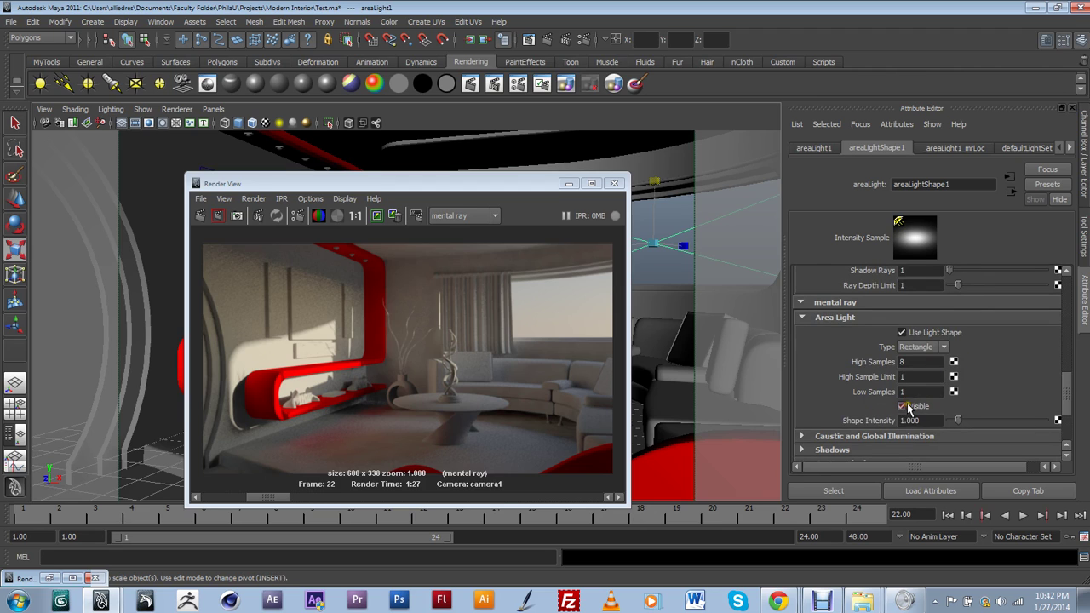
left_click(902, 406)
left_click(913, 361)
type("40")
left_click(557, 456)
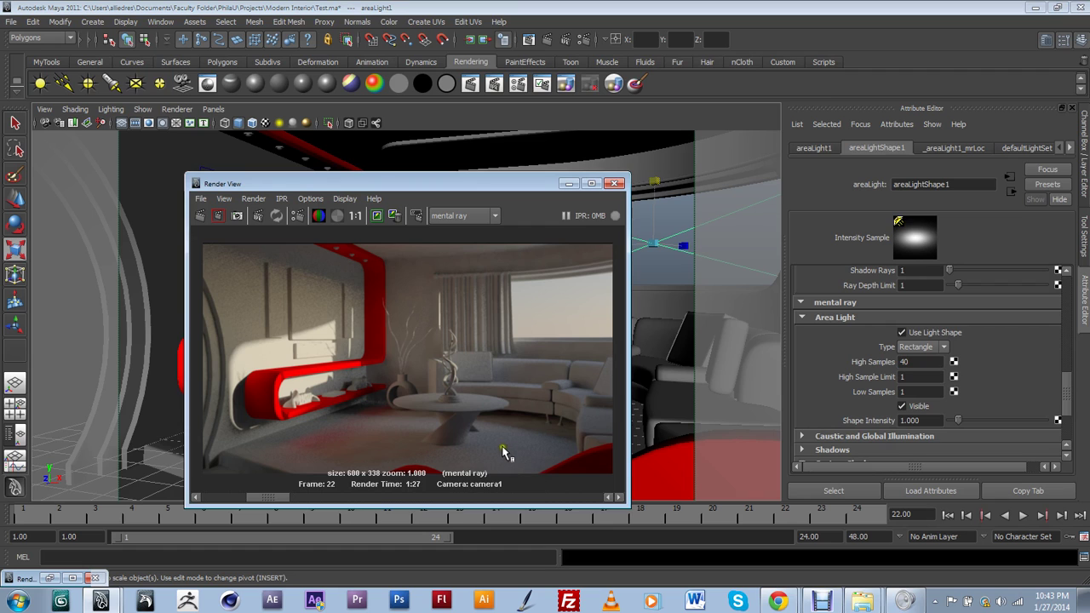
Render the interior again with the stronger portal light and the increased area light samples.
left_click_drag(406, 183, 399, 155)
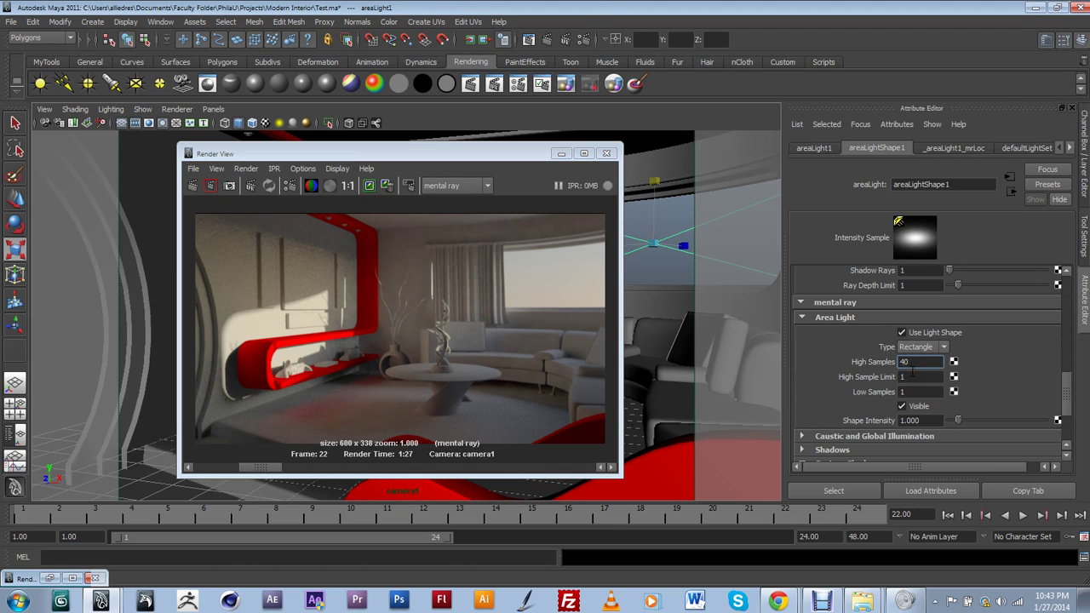
left_click(244, 285)
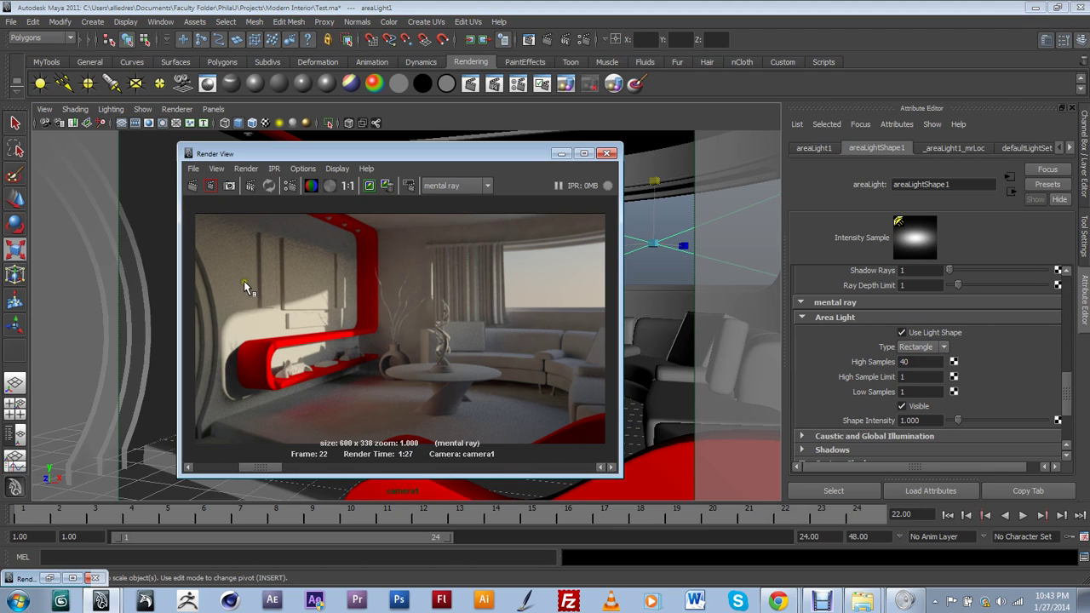
left_click(194, 187)
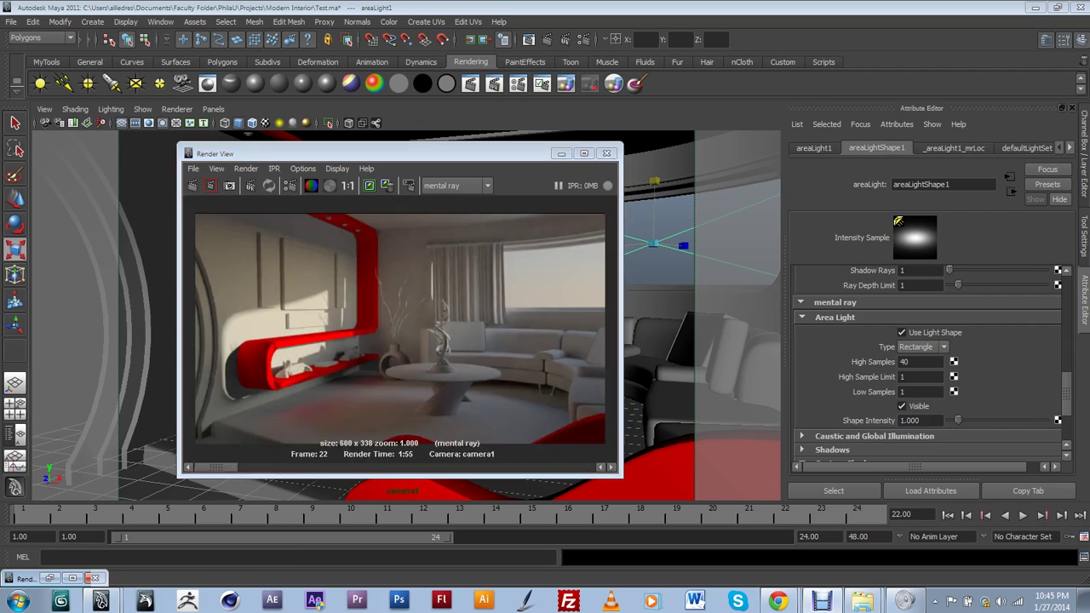
Compare the latest interior render with the previously kept render.
left_click(504, 385)
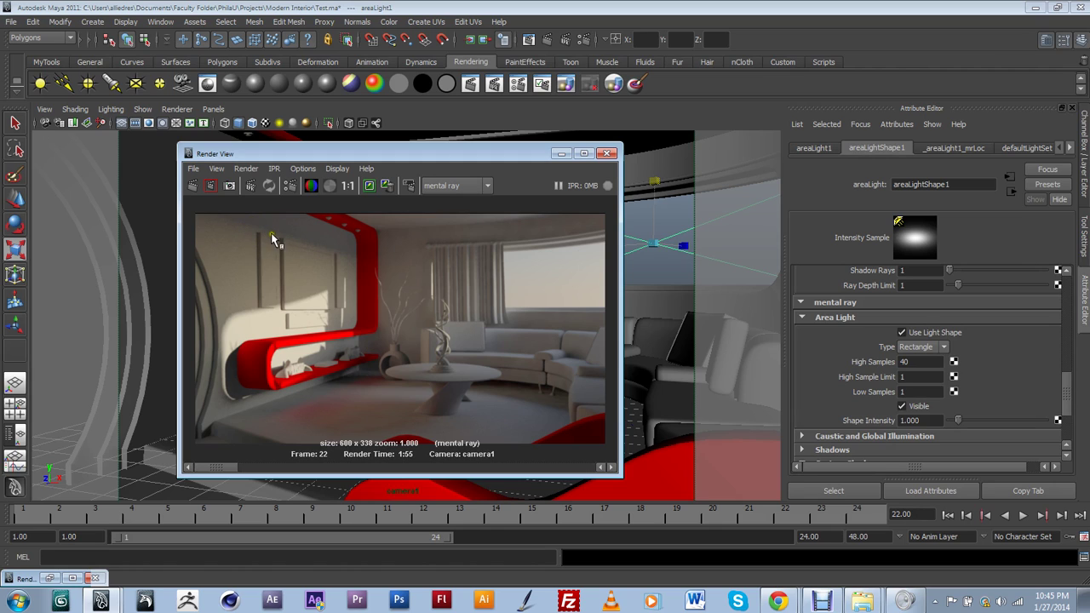
double_click(904, 362)
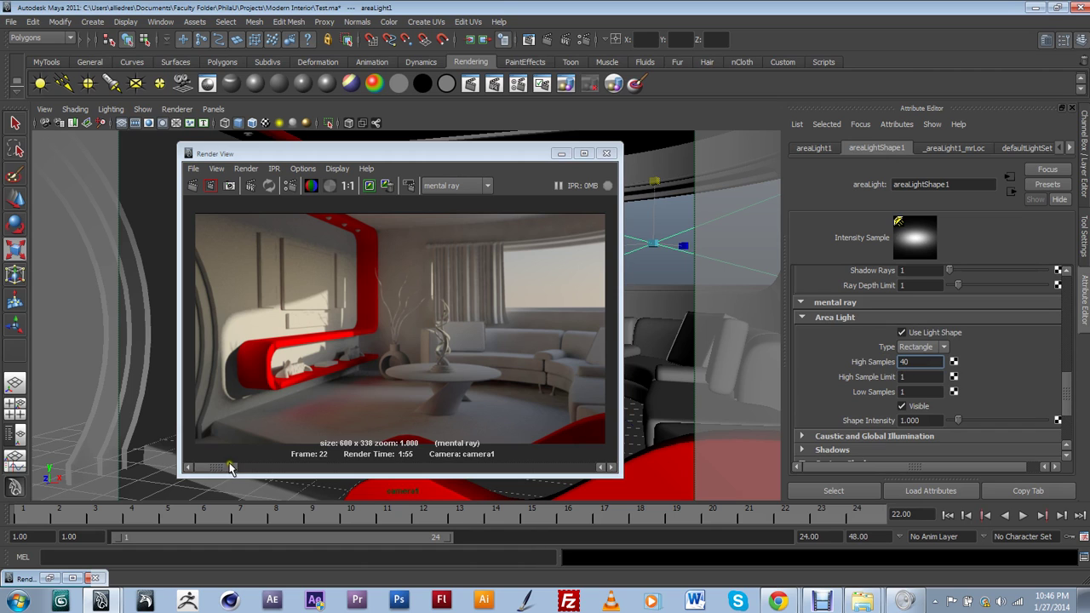
left_click_drag(230, 468, 256, 474)
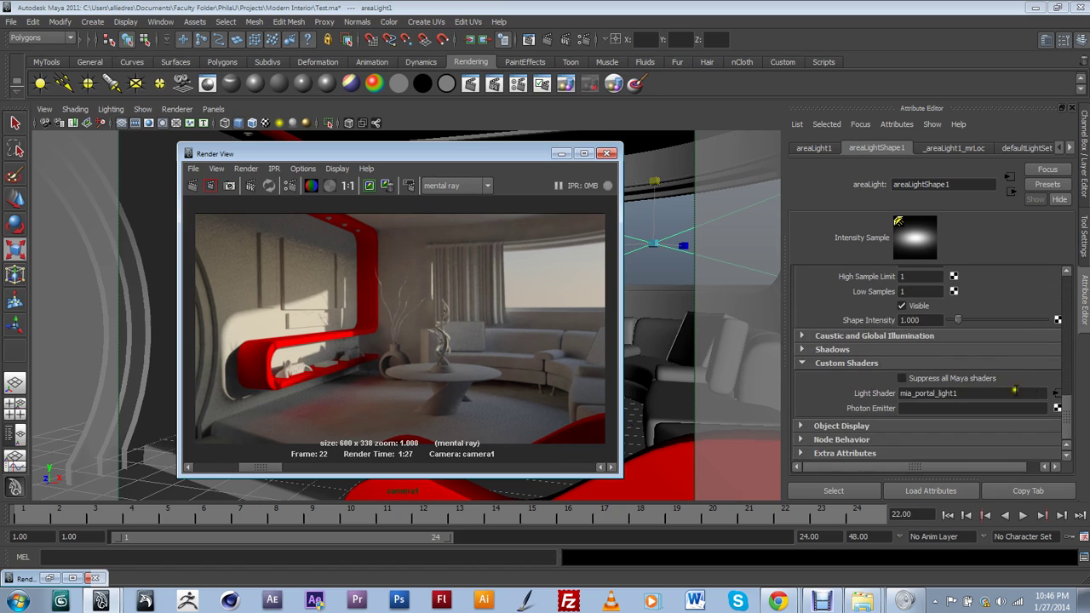
Open the area light's mia_portal_light1 shader and set its Intensity Multiplier to 10.
left_click(1053, 391)
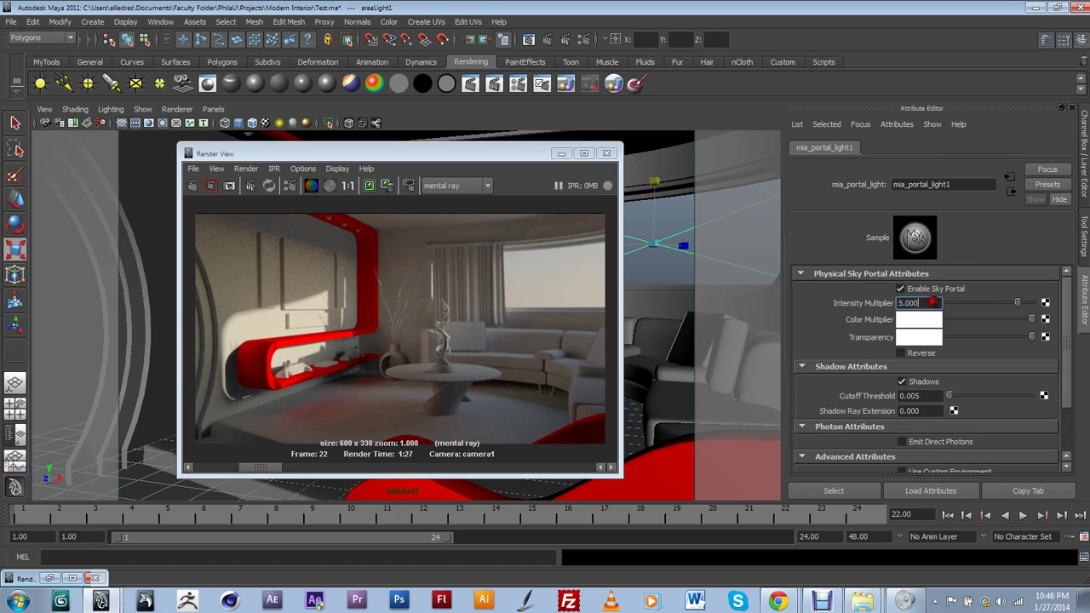
left_click(886, 304)
left_click(864, 307)
type("10")
key("Return")
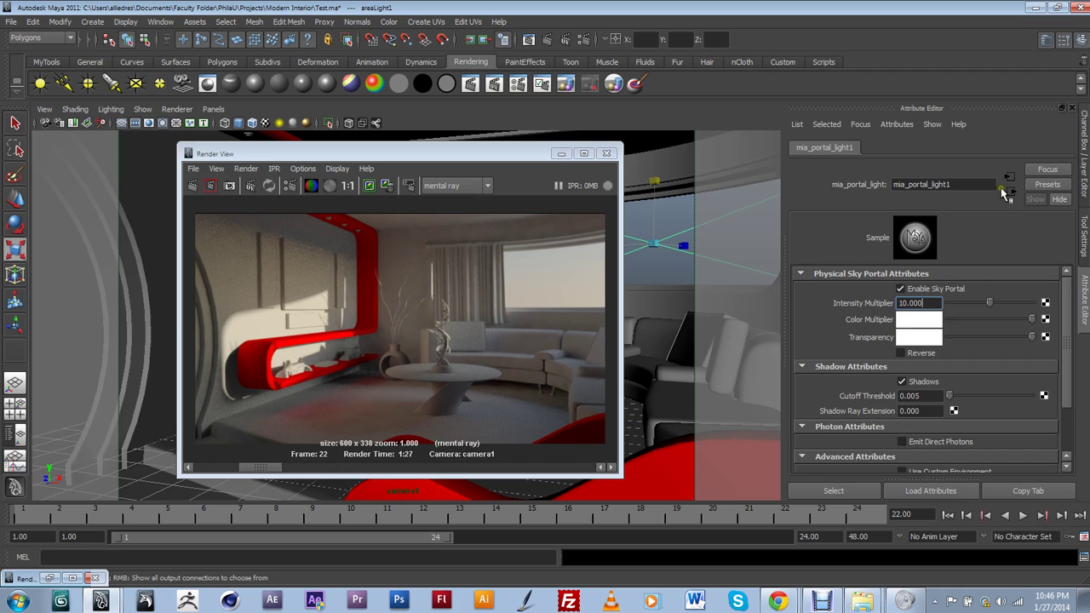
Reselect the area light at the window and set its mental ray High Samples to 60.
left_click(681, 232)
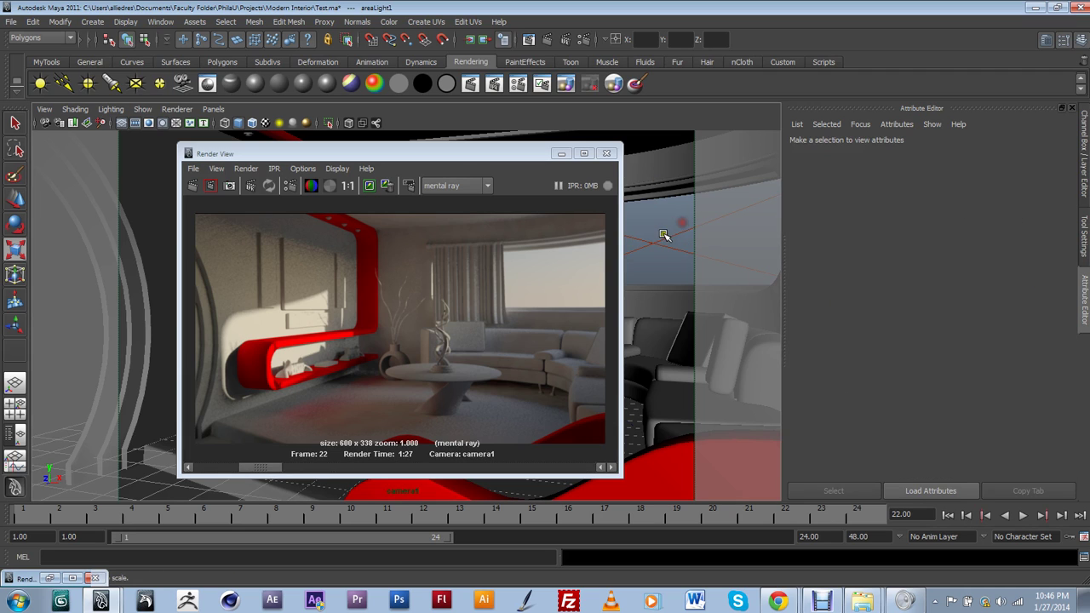
left_click(661, 244)
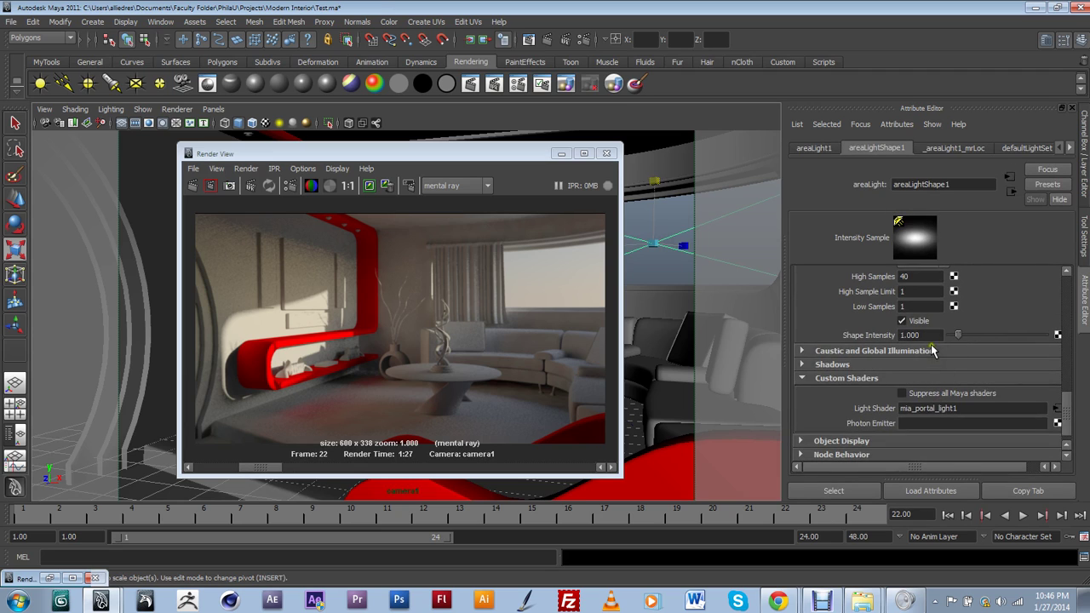
scroll(928, 290, "up", 2)
left_click(920, 318)
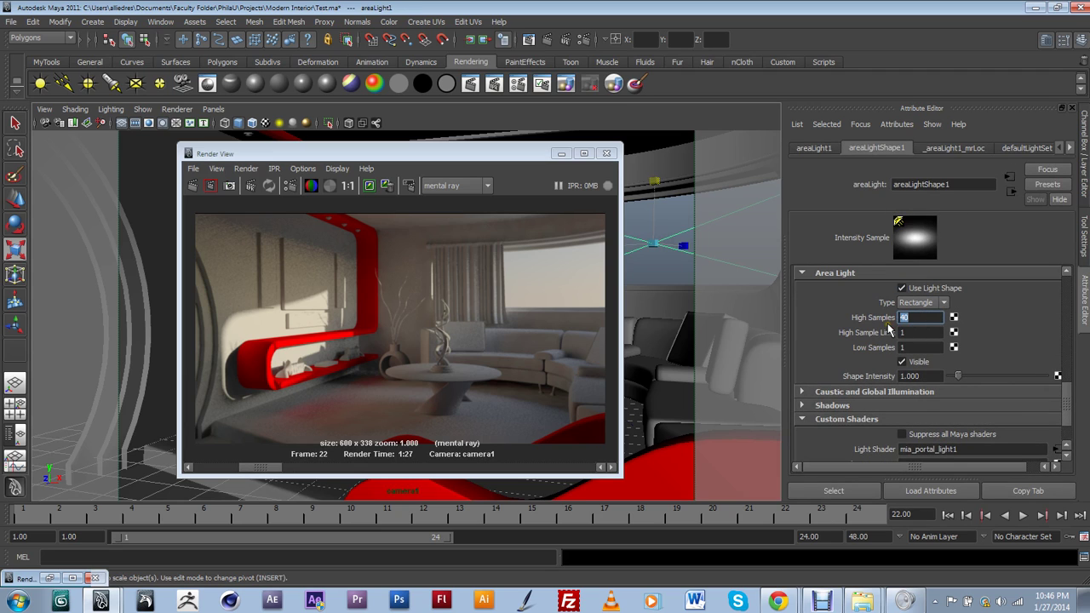
type("60")
left_click(453, 412)
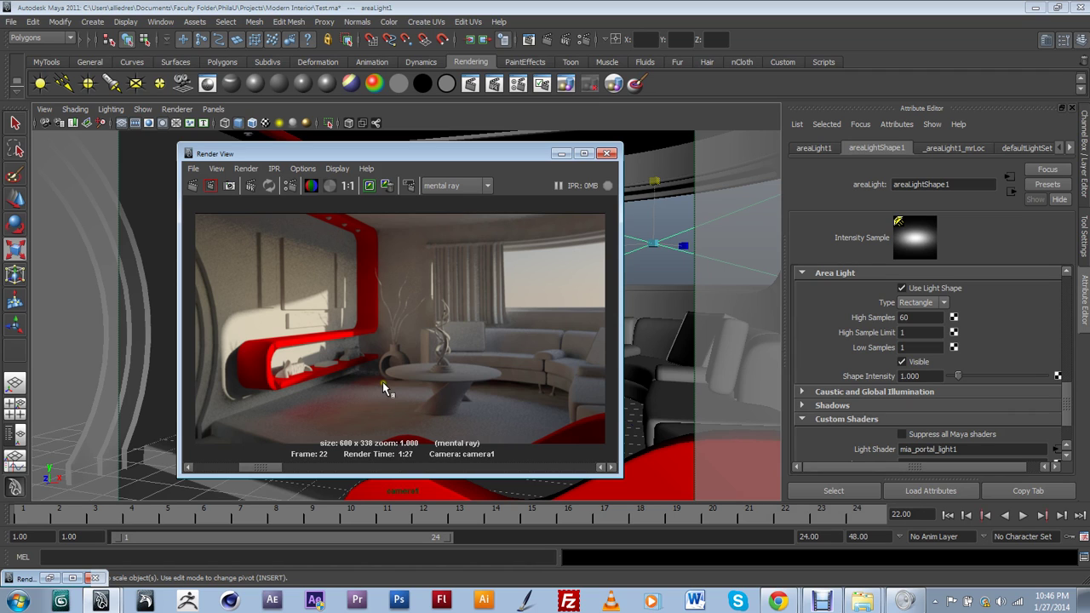
Set the Final Gathering Accuracy to 500 in the mental ray indirect lighting settings.
left_click(49, 578)
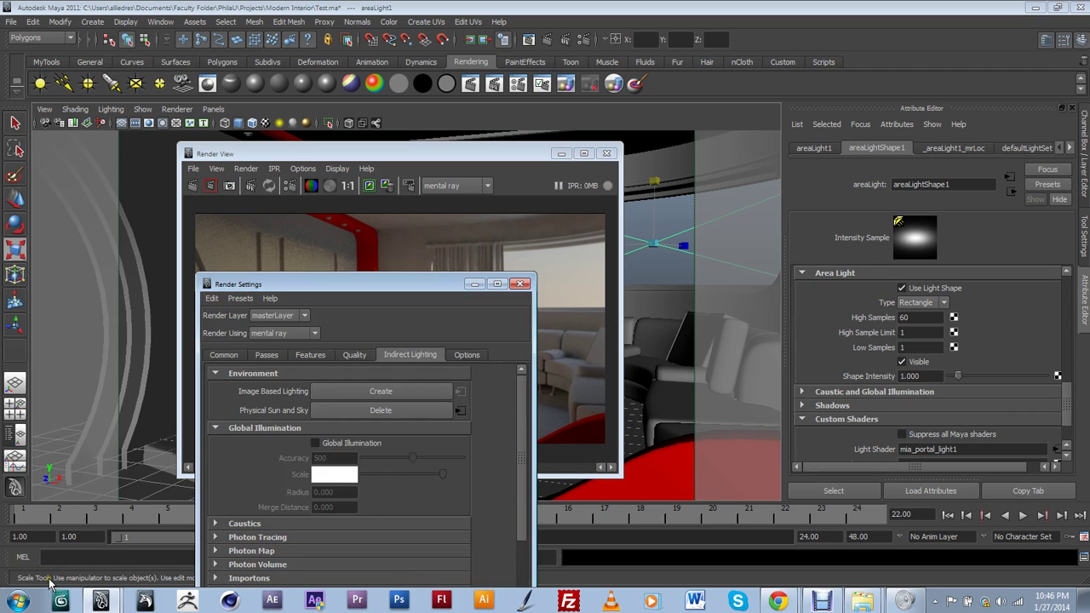
left_click_drag(383, 286, 295, 121)
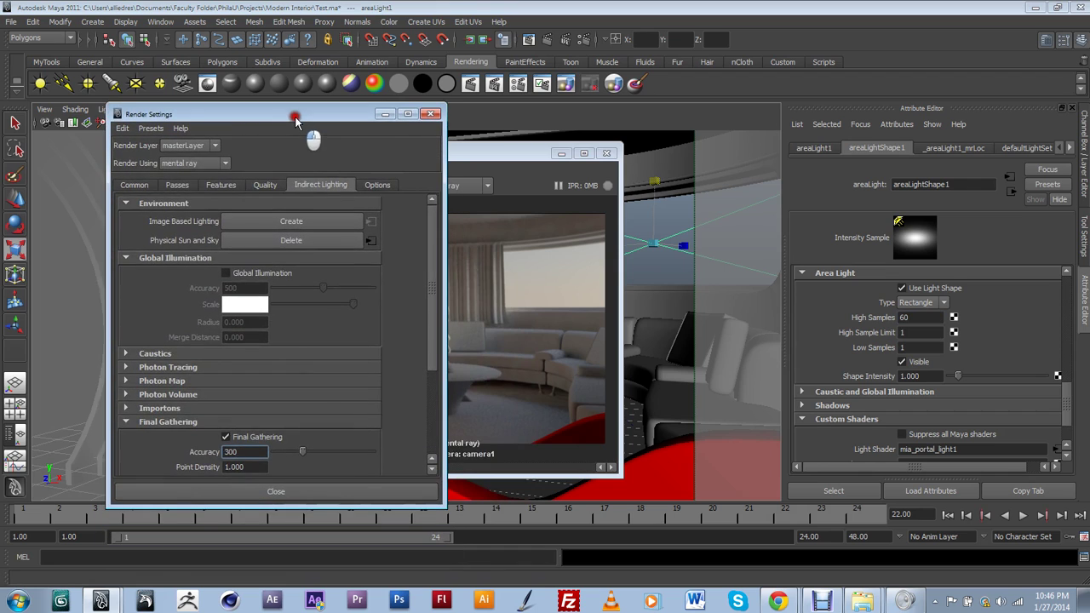
scroll(320, 405, "down", 2)
double_click(237, 411)
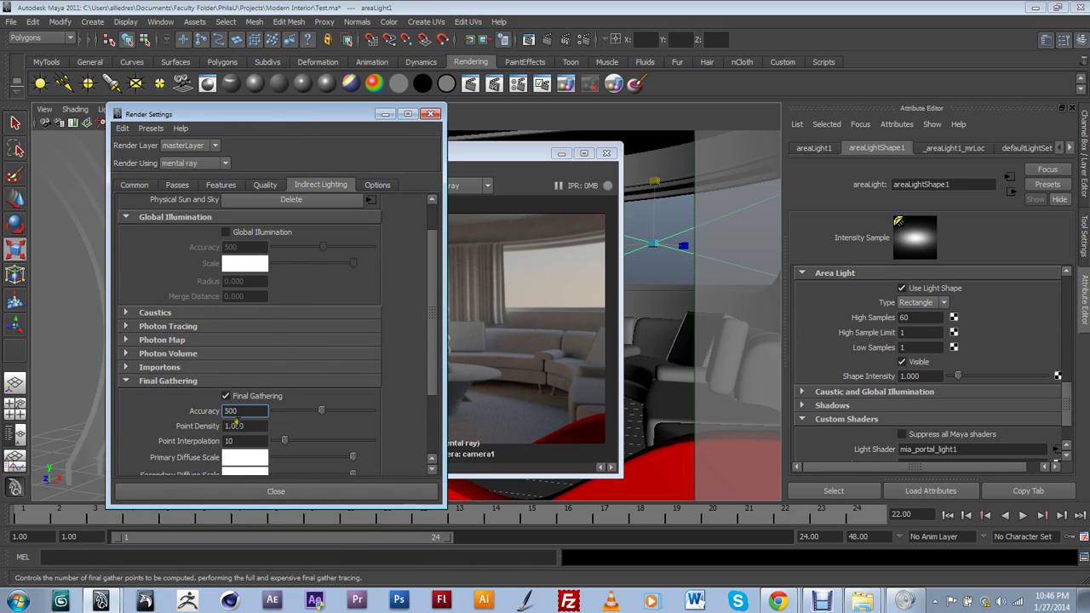
left_click_drag(364, 116, 277, 517)
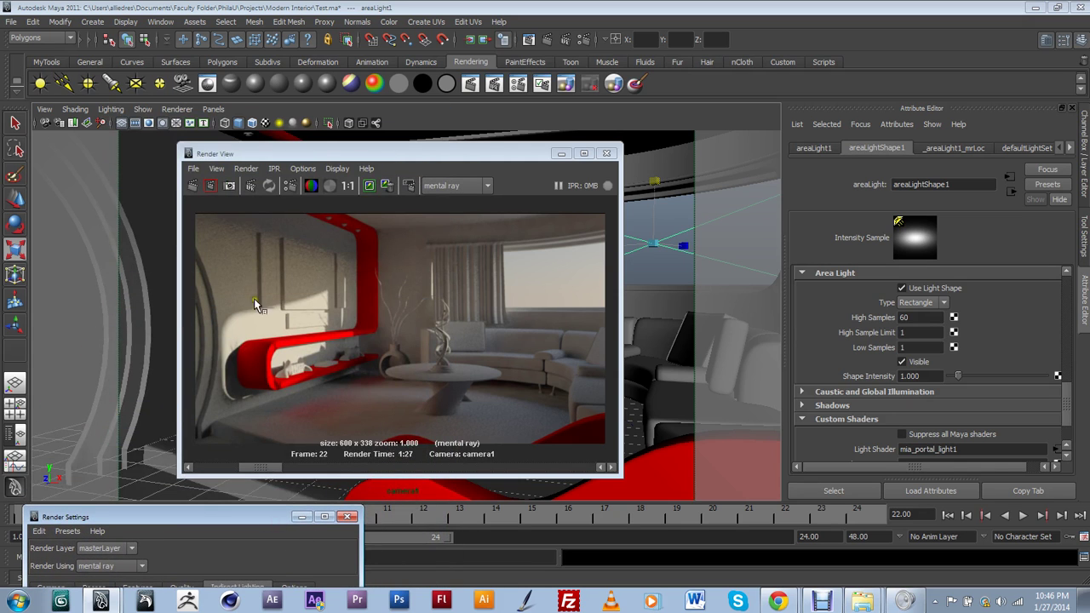
Keep the current render for comparison and render the interior again with the increased portal intensity, samples and Final Gathering accuracy.
left_click(206, 196)
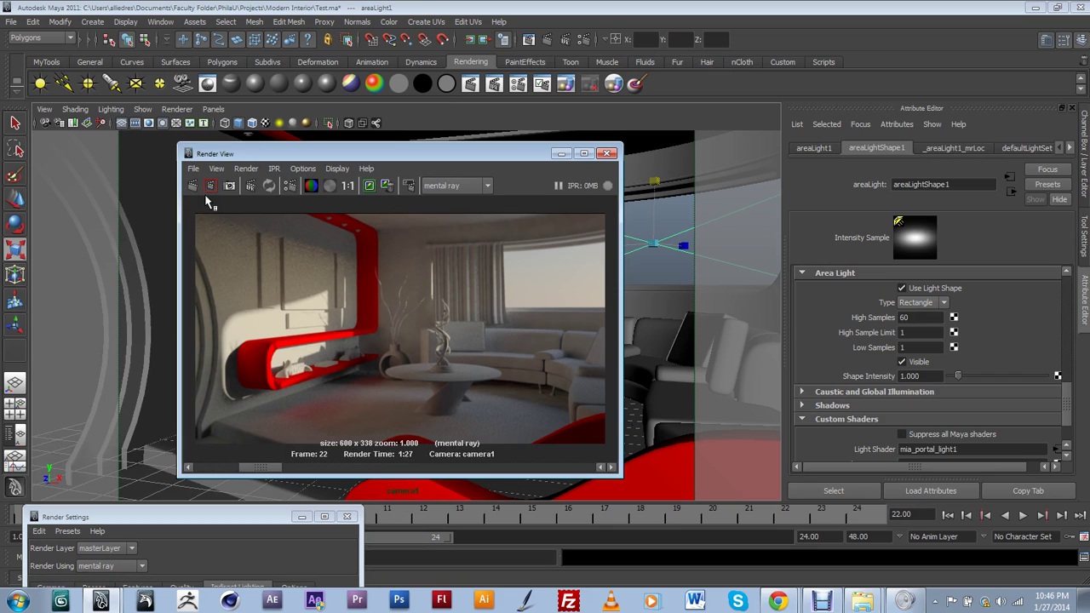
left_click(214, 467)
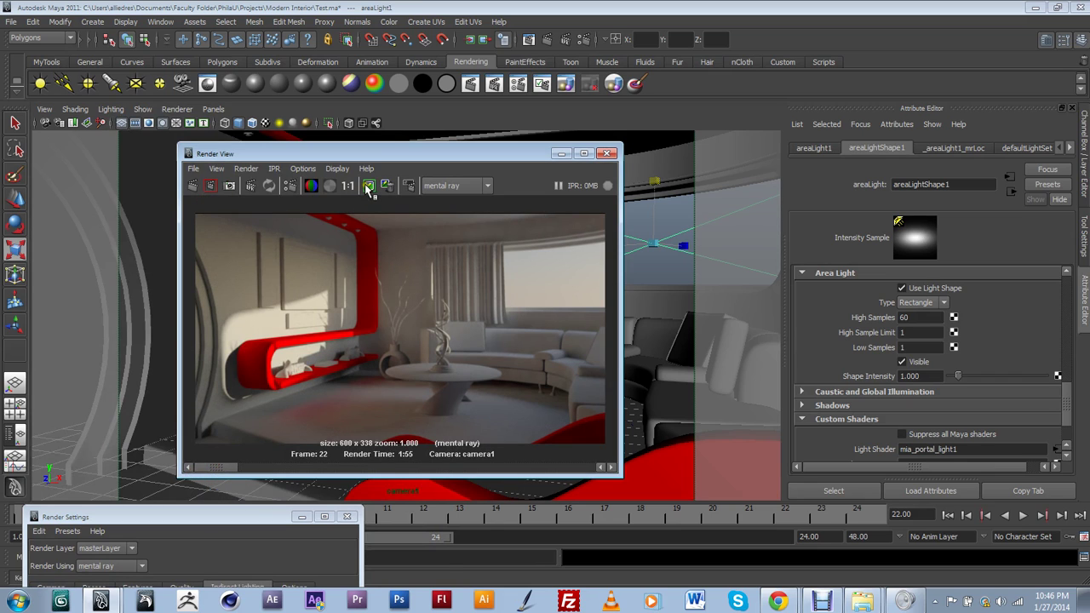
left_click(368, 188)
mouse_move(228, 467)
left_mouse_down()
mouse_move(270, 475)
mouse_move(219, 473)
mouse_move(377, 499)
mouse_move(236, 503)
mouse_move(217, 484)
left_mouse_up()
left_click(219, 484)
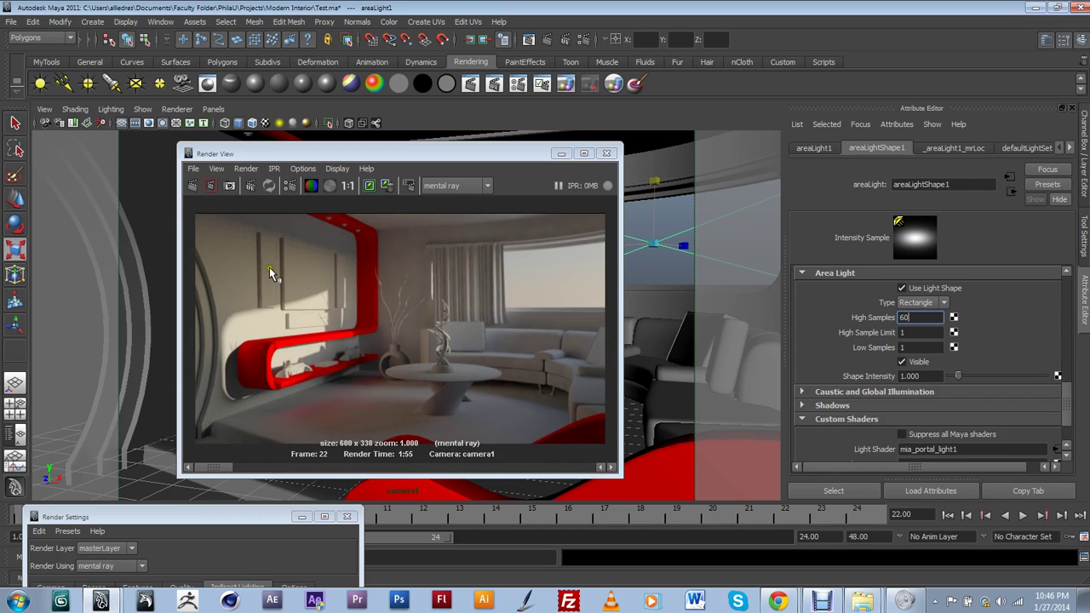
left_click(192, 191)
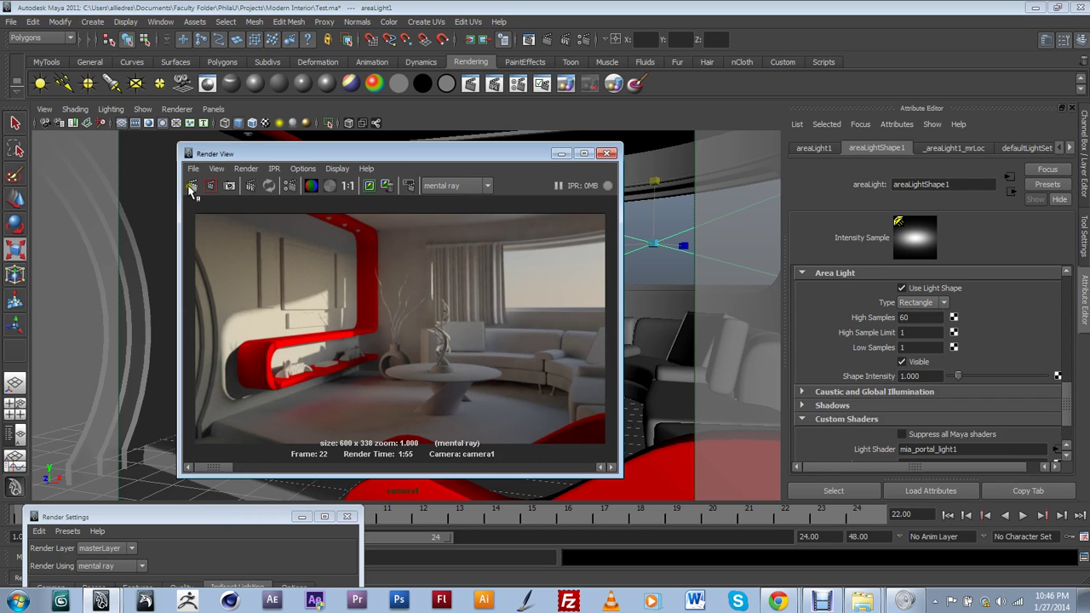
left_click(191, 190)
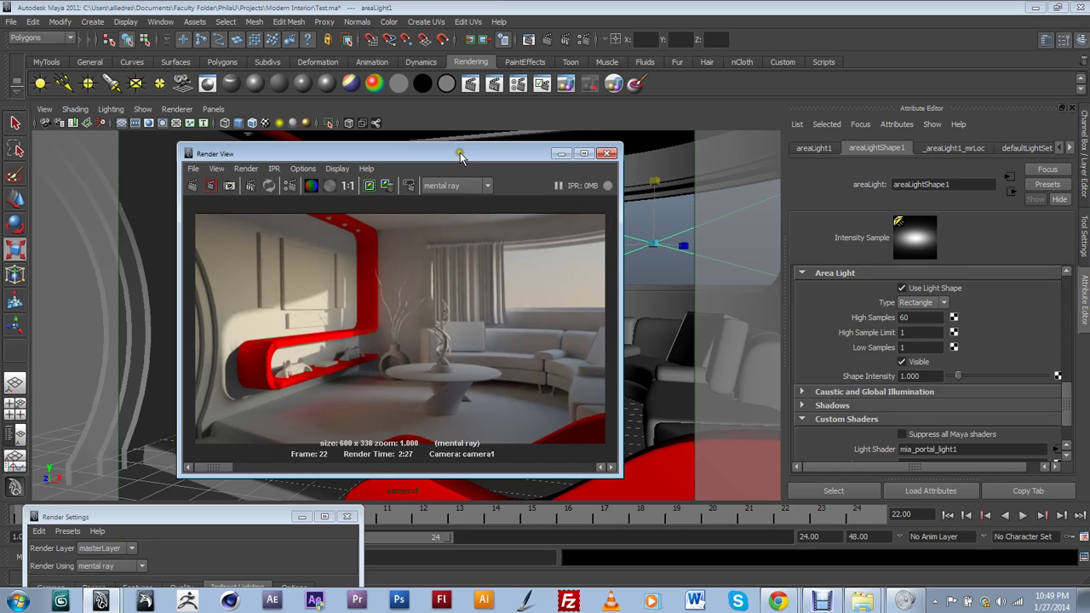
Keep the new render image and compare it with the earlier kept renders.
left_click_drag(460, 153, 497, 142)
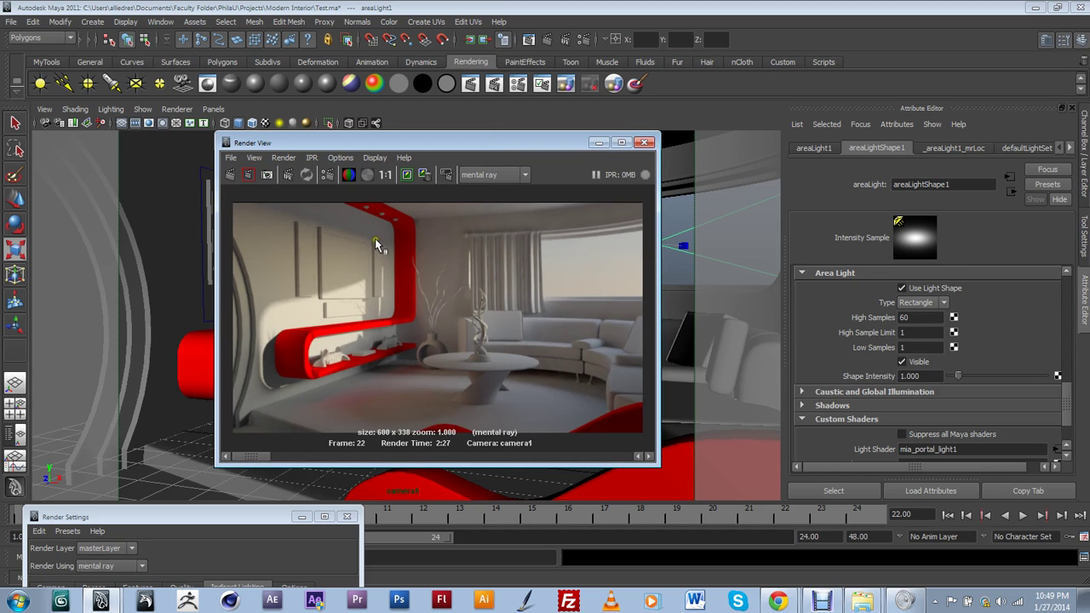
left_click_drag(213, 518, 204, 449)
left_click(419, 188)
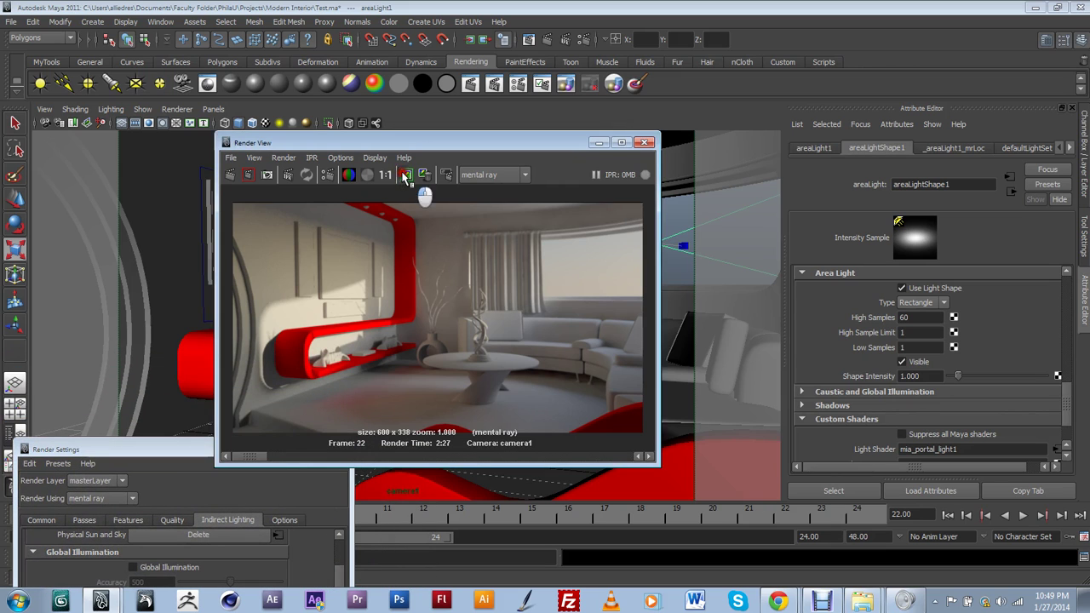
left_click_drag(416, 145, 426, 121)
left_click(288, 433)
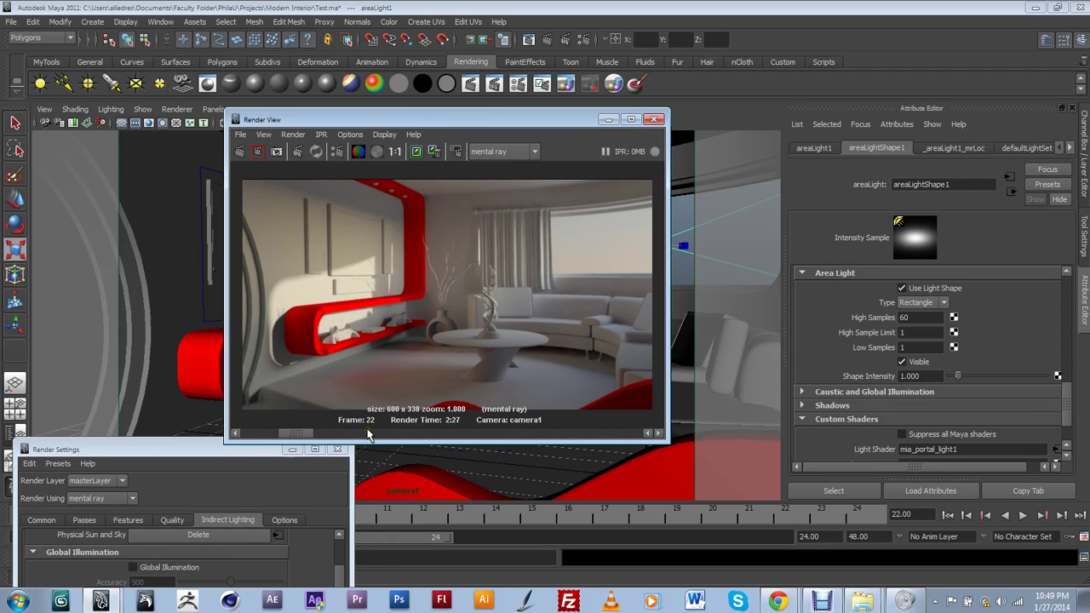
mouse_move(303, 433)
left_mouse_down()
mouse_move(344, 433)
mouse_move(312, 433)
left_mouse_up()
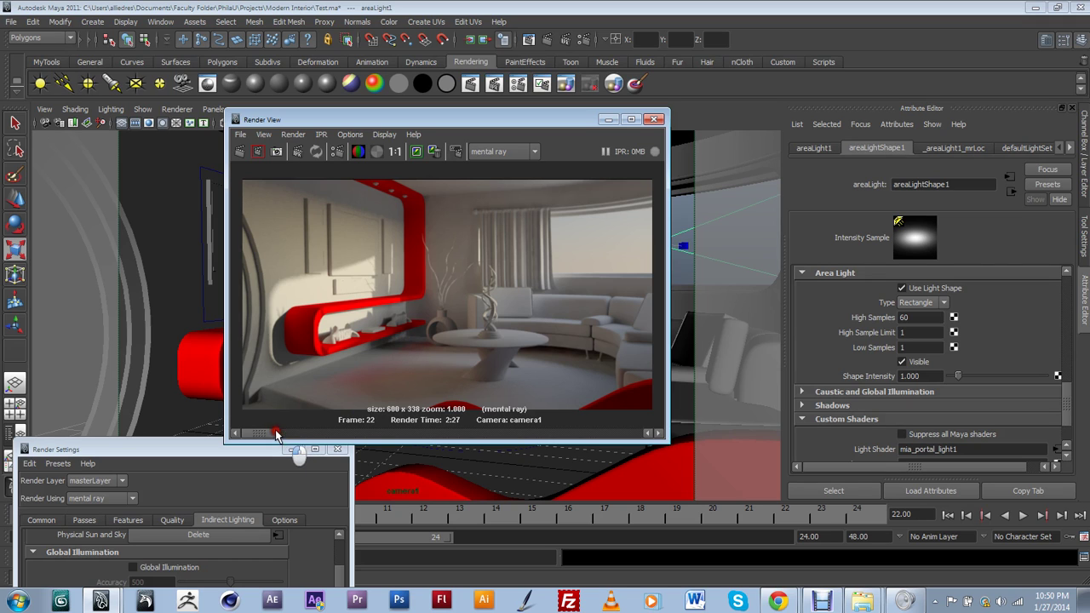
Review the Final Gathering accuracy and the area light's High Samples against the latest render.
left_click_drag(306, 435, 250, 140)
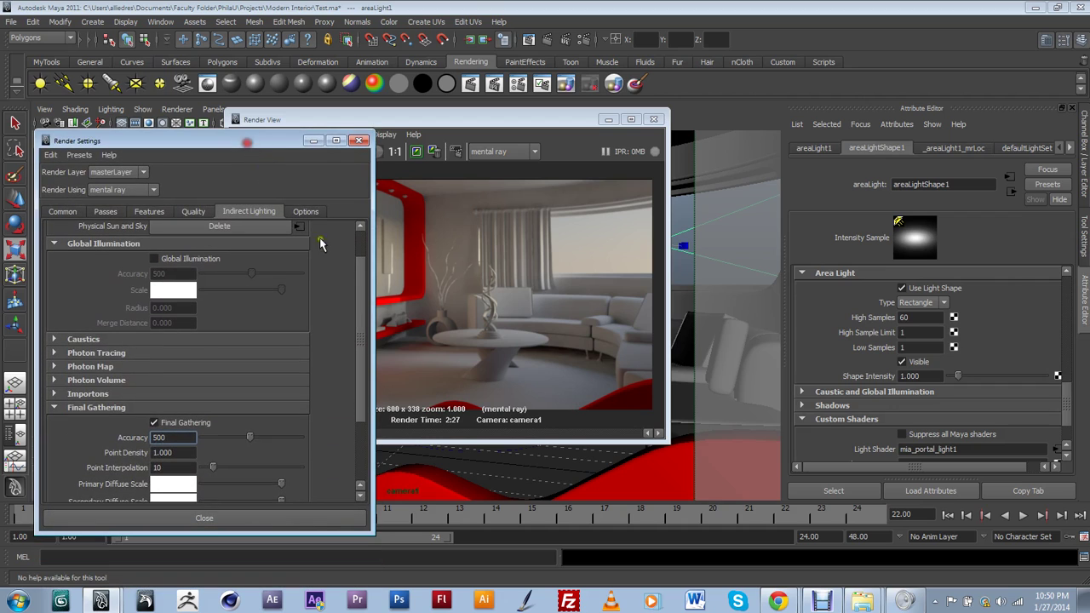
left_click(862, 324)
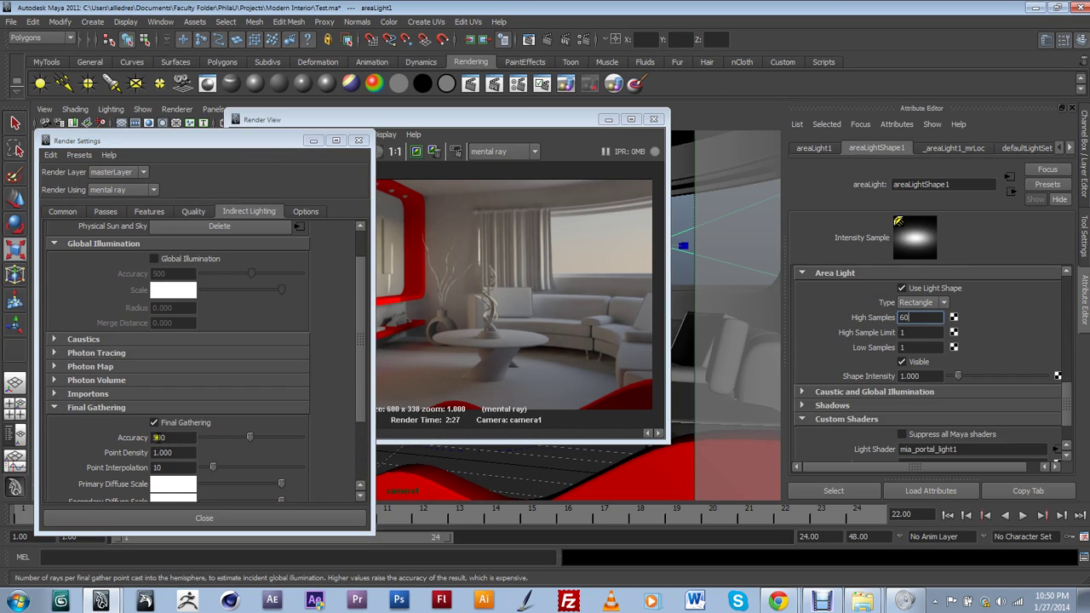
left_click_drag(249, 147, 228, 485)
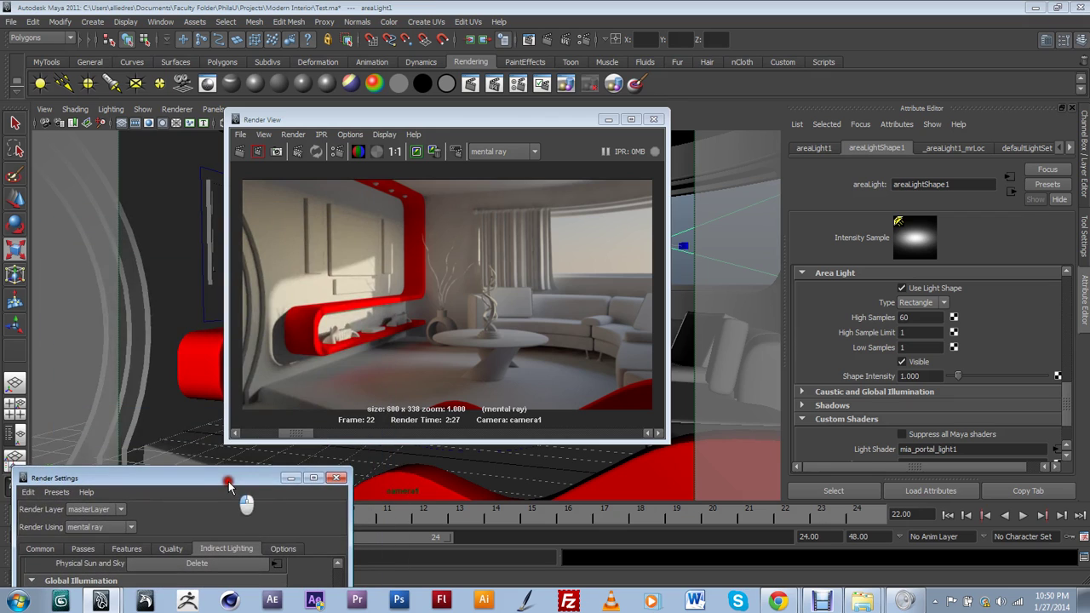
left_click(434, 396)
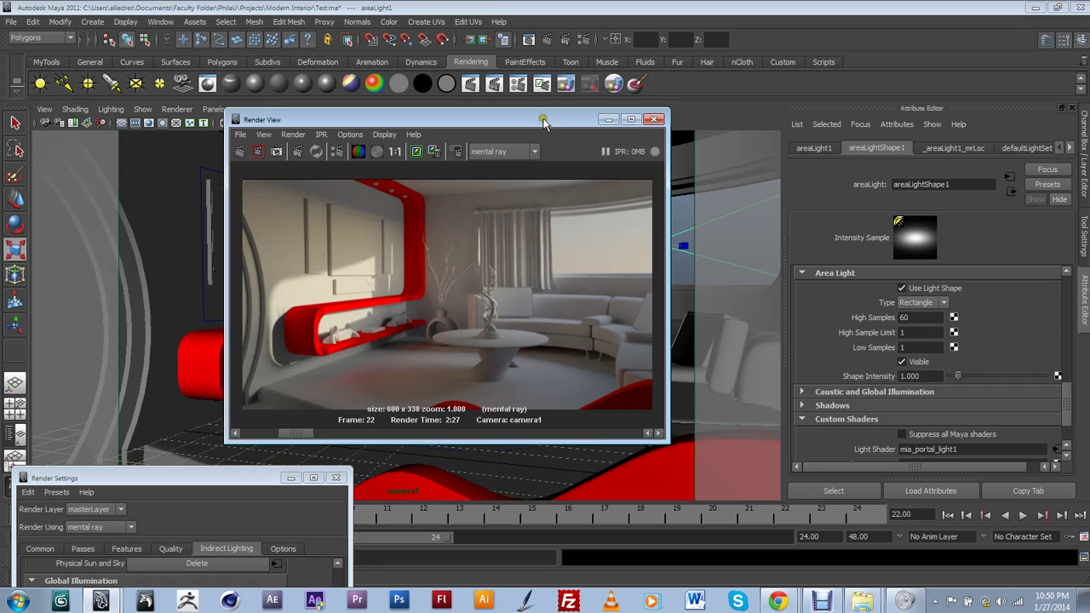
Select the sun's directional light in the scene and open its mia_physicalsun1 shader attributes.
left_click_drag(543, 121, 711, 135)
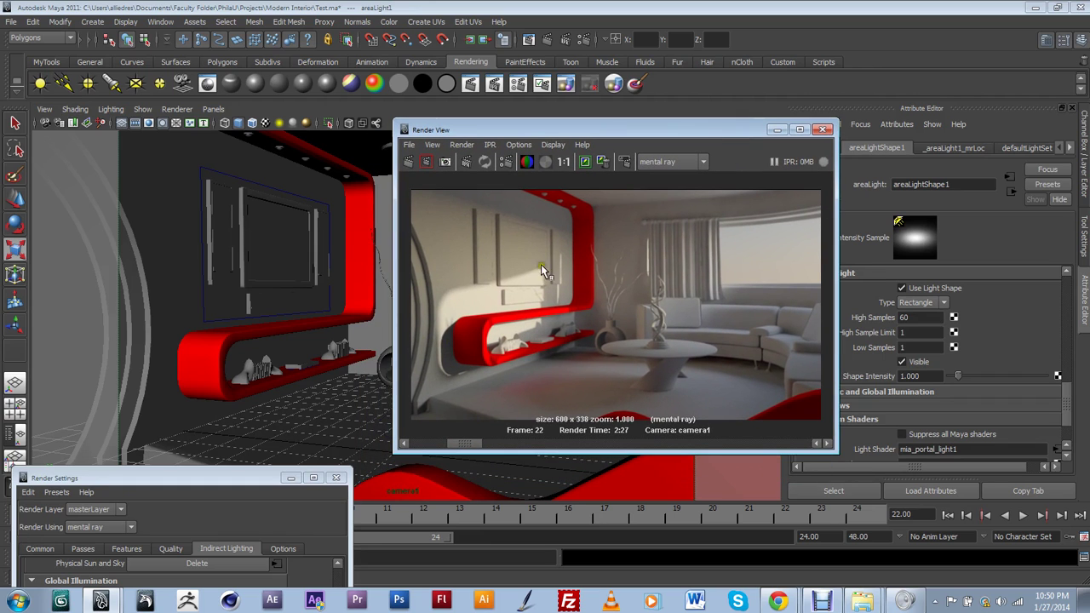
left_click_drag(613, 129, 596, 162)
left_click(397, 246)
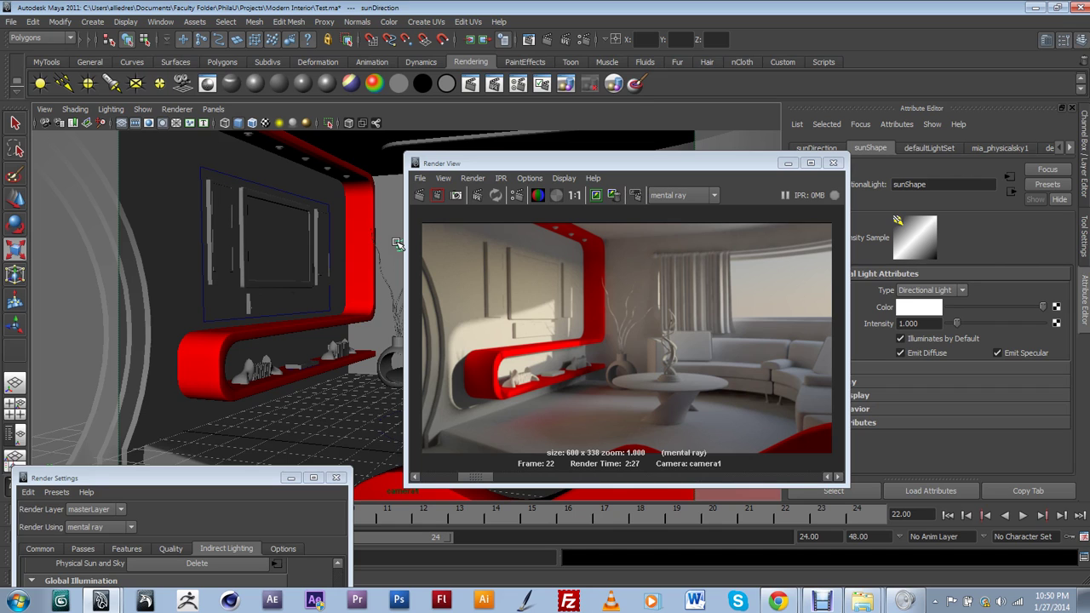
left_click_drag(626, 162, 417, 220)
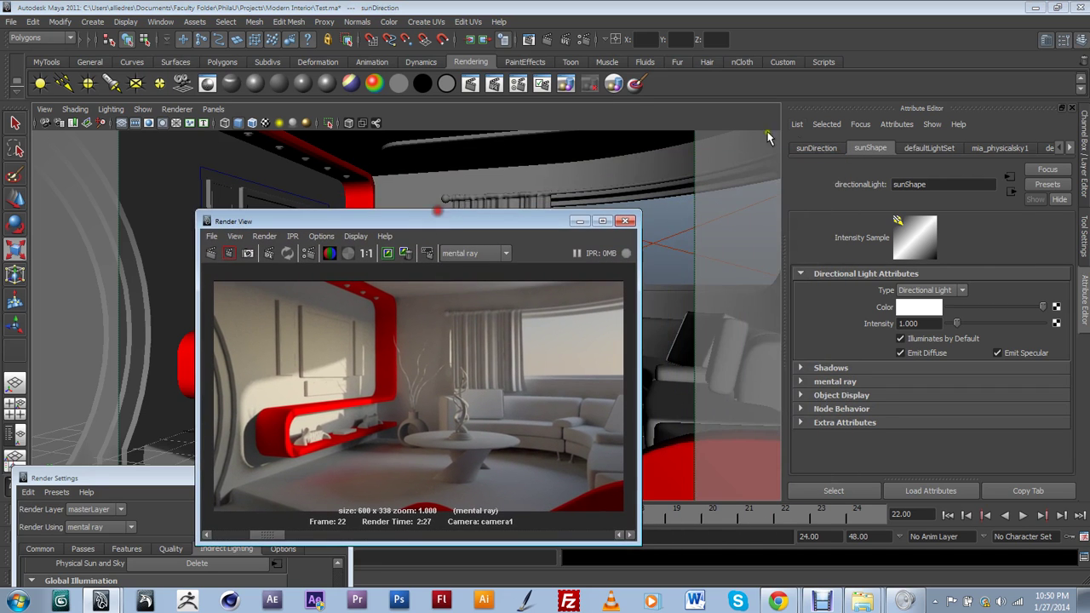
left_click(817, 148)
left_click(880, 147)
left_click(918, 148)
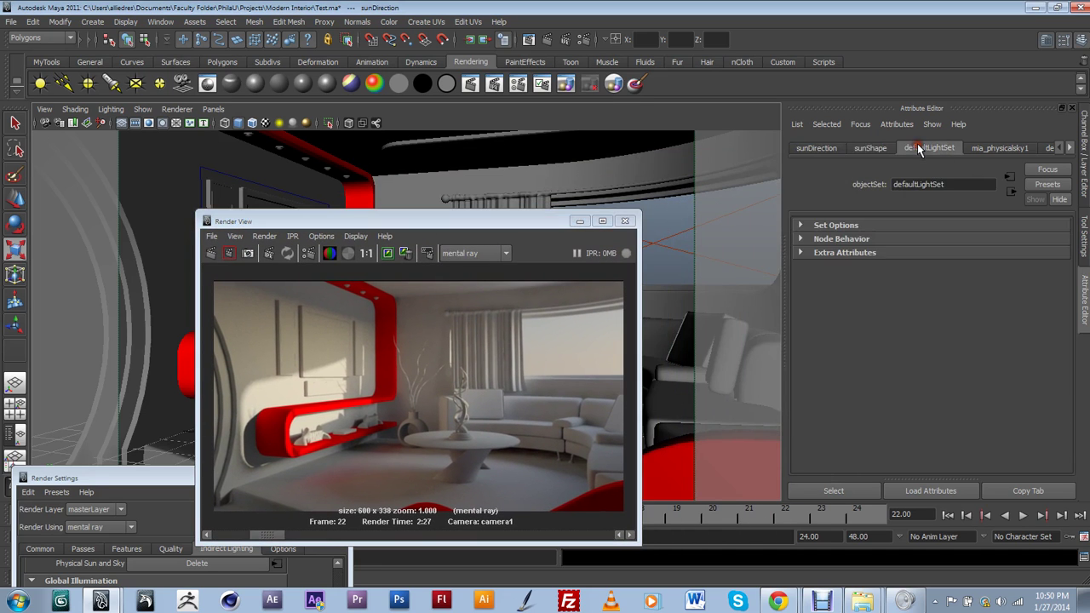
left_click(975, 149)
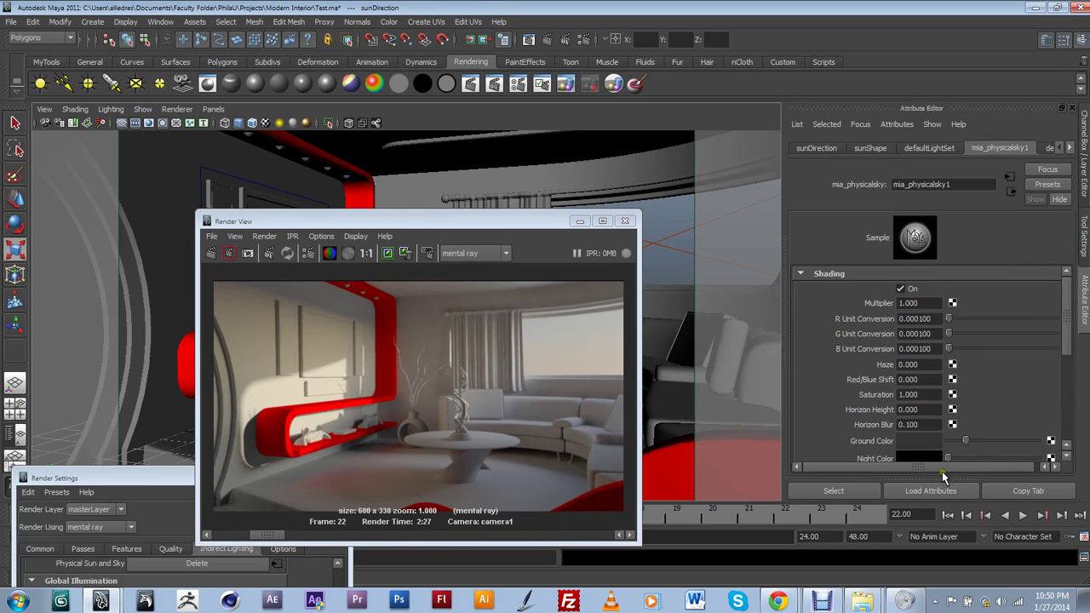
left_click(1050, 147)
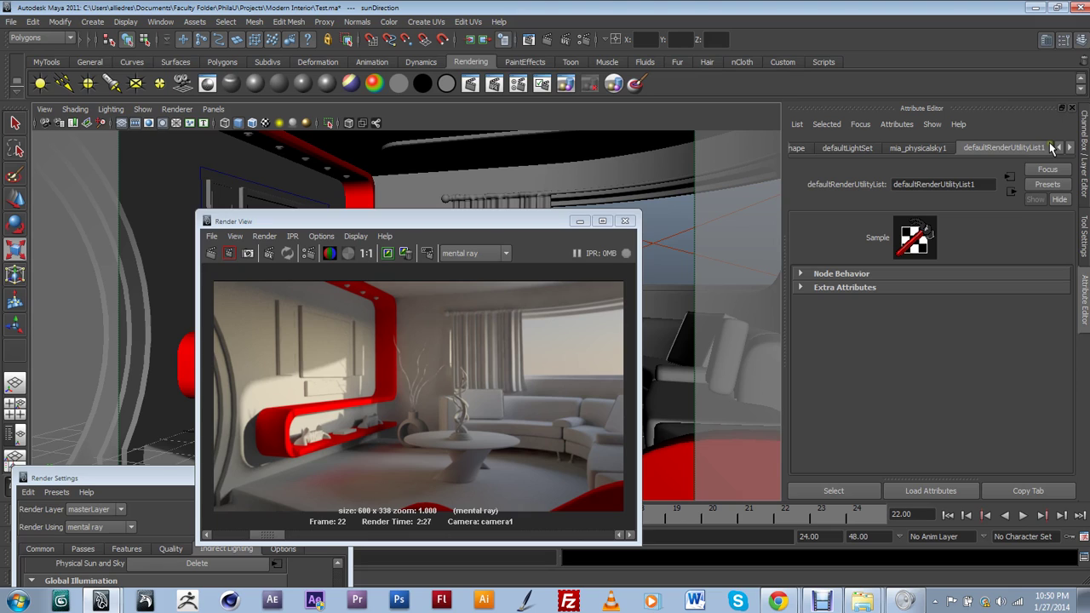
left_click(1070, 148)
left_click(1024, 148)
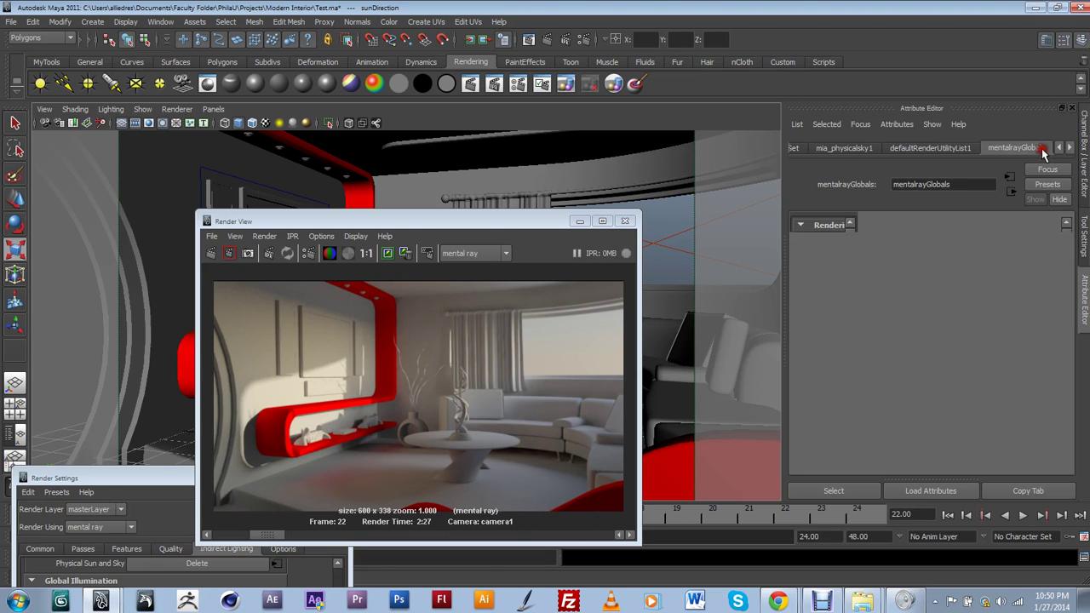
left_click(1067, 148)
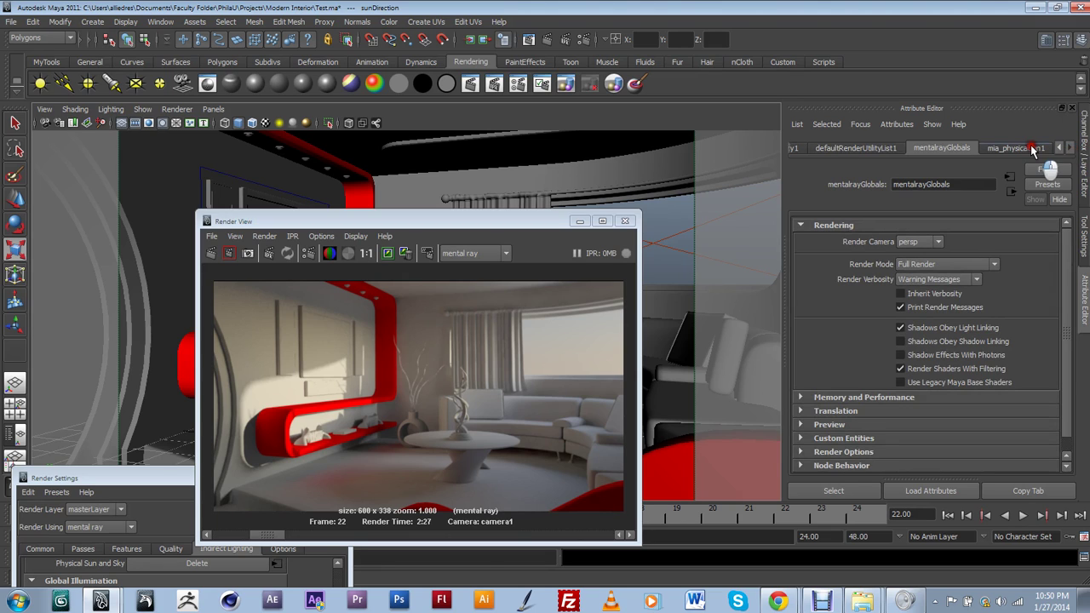
left_click(1030, 148)
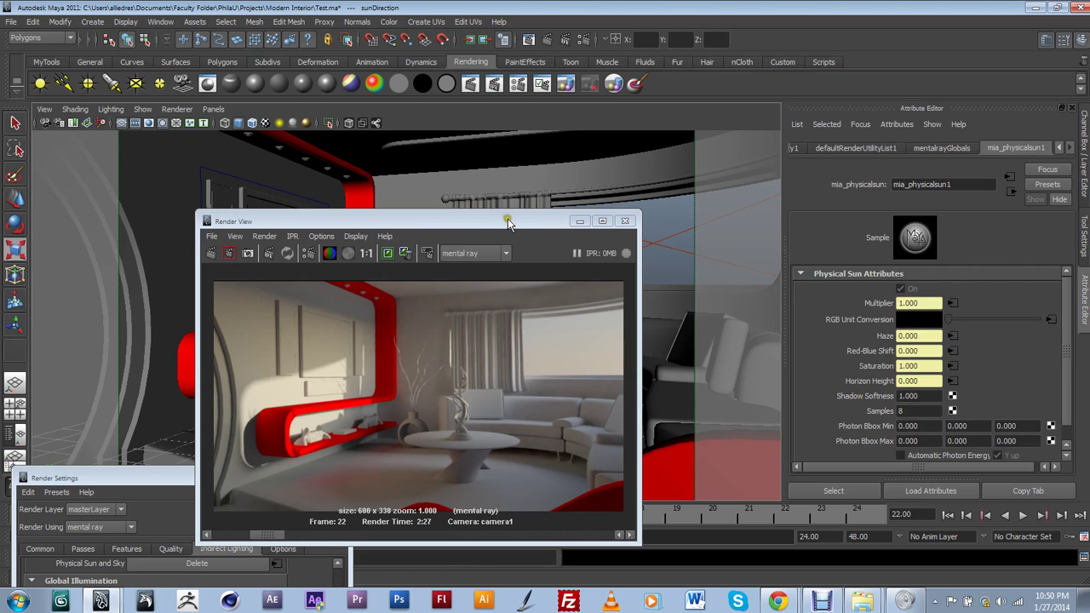
Switch to the Move tool and inspect the window's area light and the sun's directional light in the scene.
left_click_drag(507, 222, 385, 176)
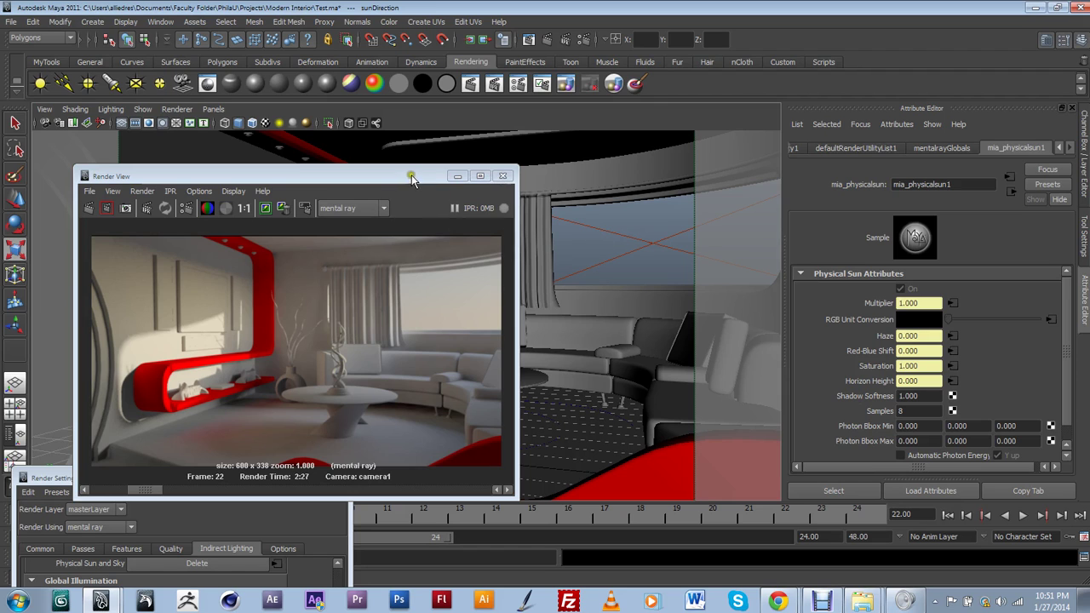
left_click_drag(413, 175, 401, 396)
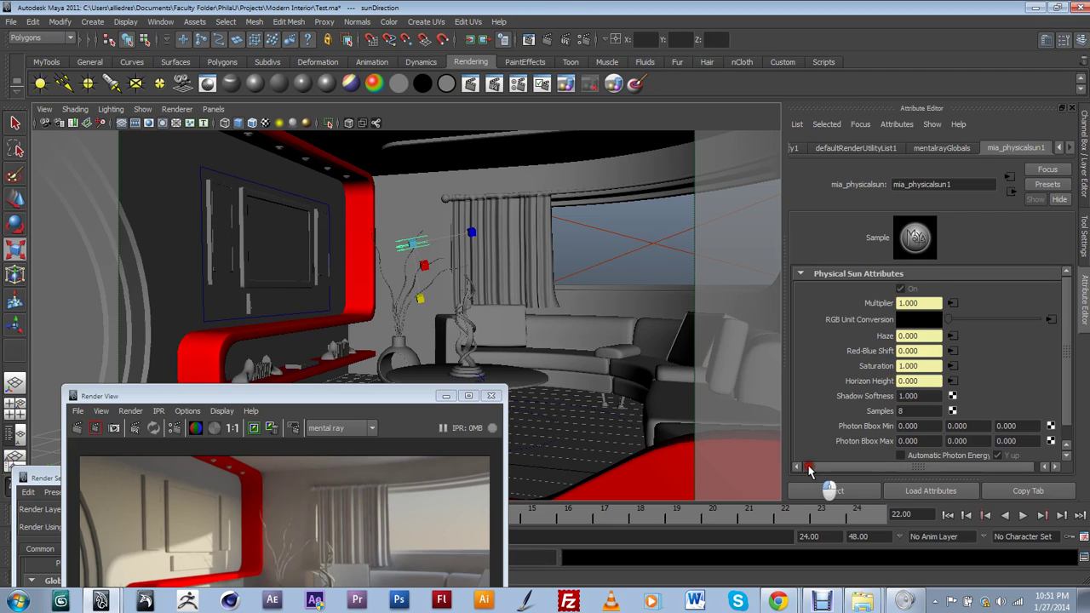
left_click(15, 199)
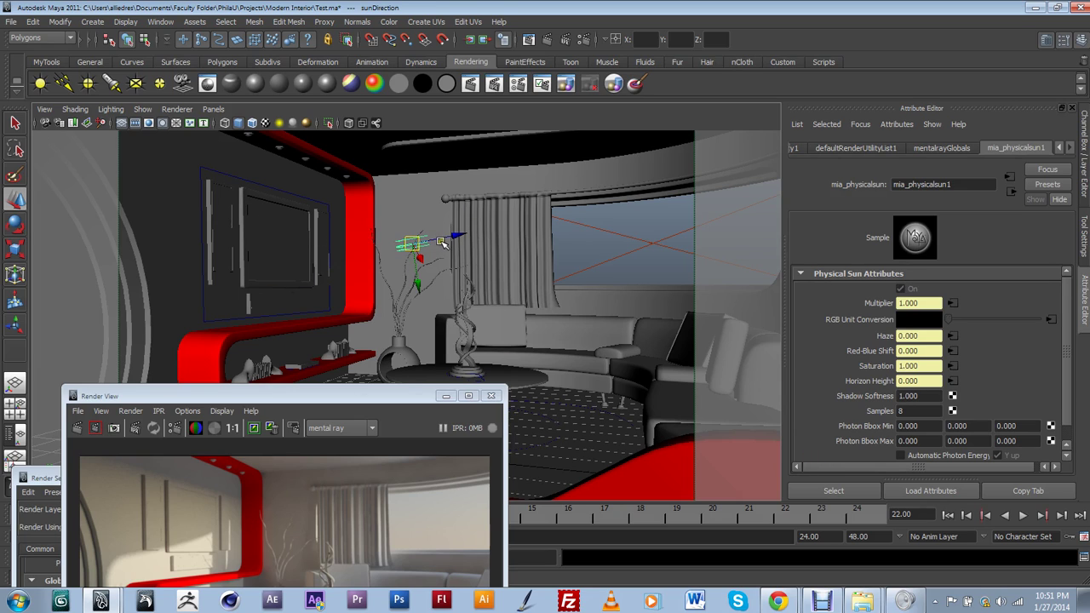
left_click_drag(635, 235, 654, 246)
left_click(671, 212)
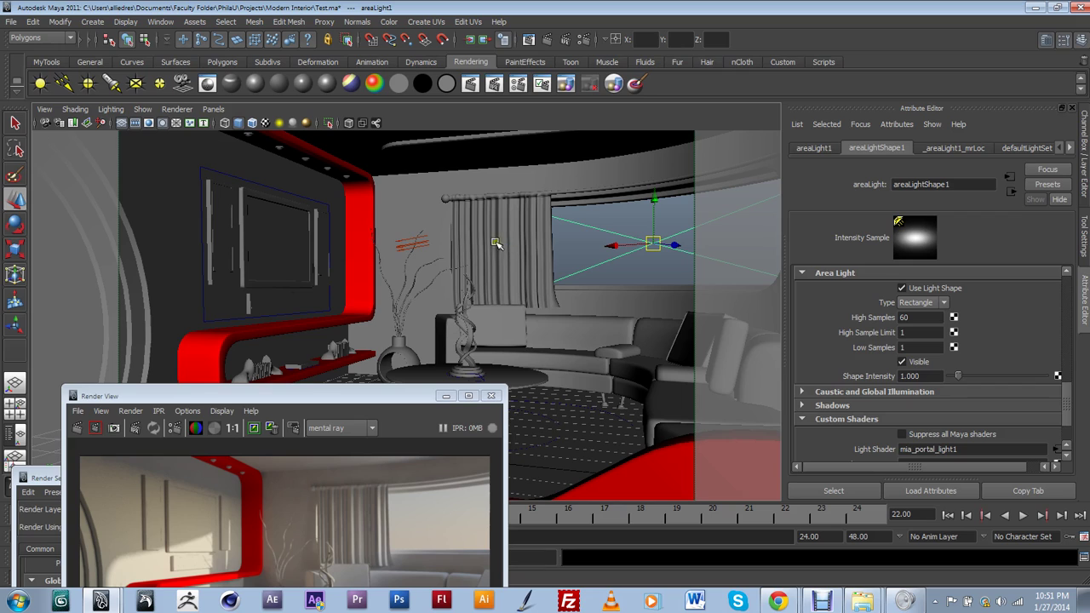
left_click(409, 239)
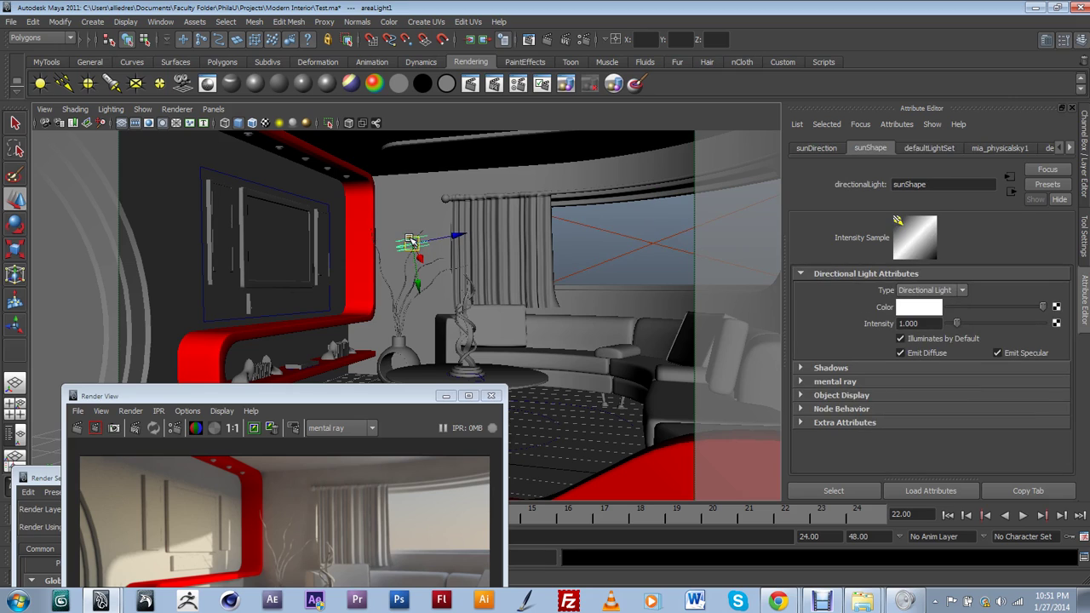
Select the window's area light and open its mia_portal_light1 light shader to review the sky portal attributes.
left_click(649, 247)
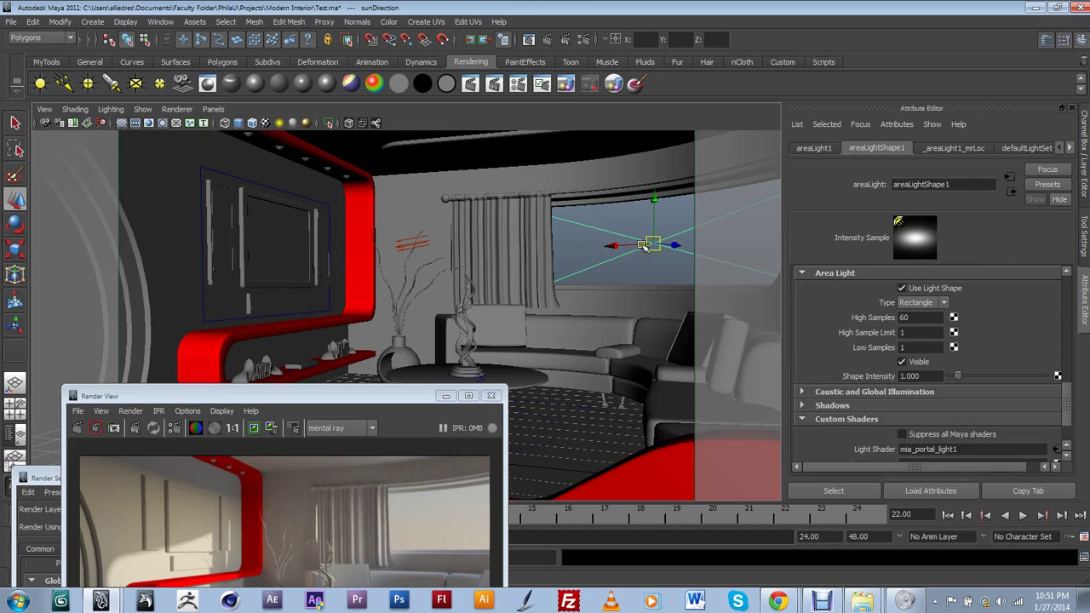
left_click(1031, 284)
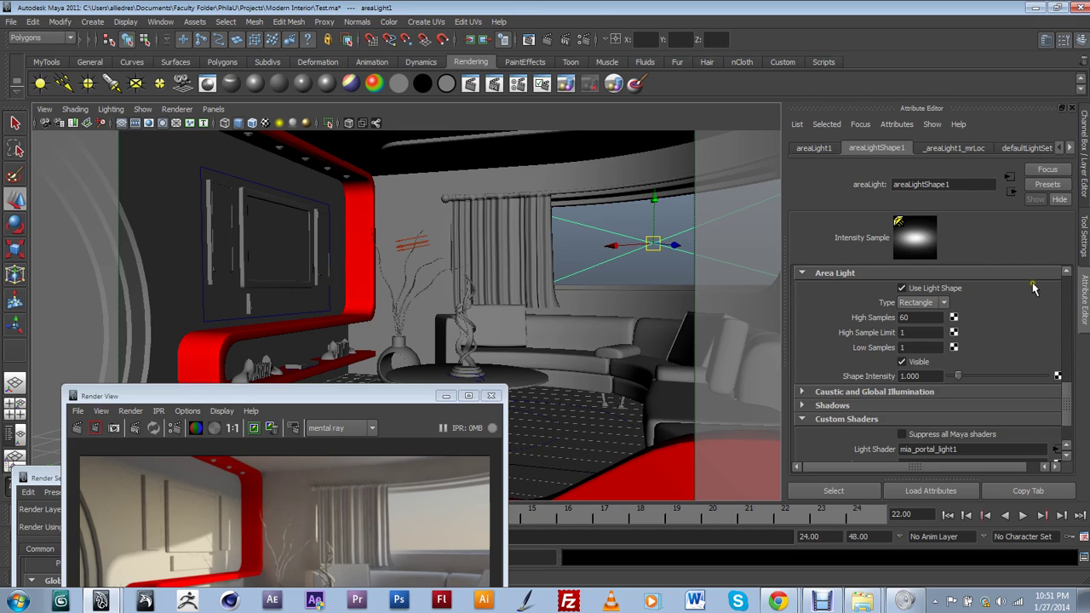
left_click(1059, 403)
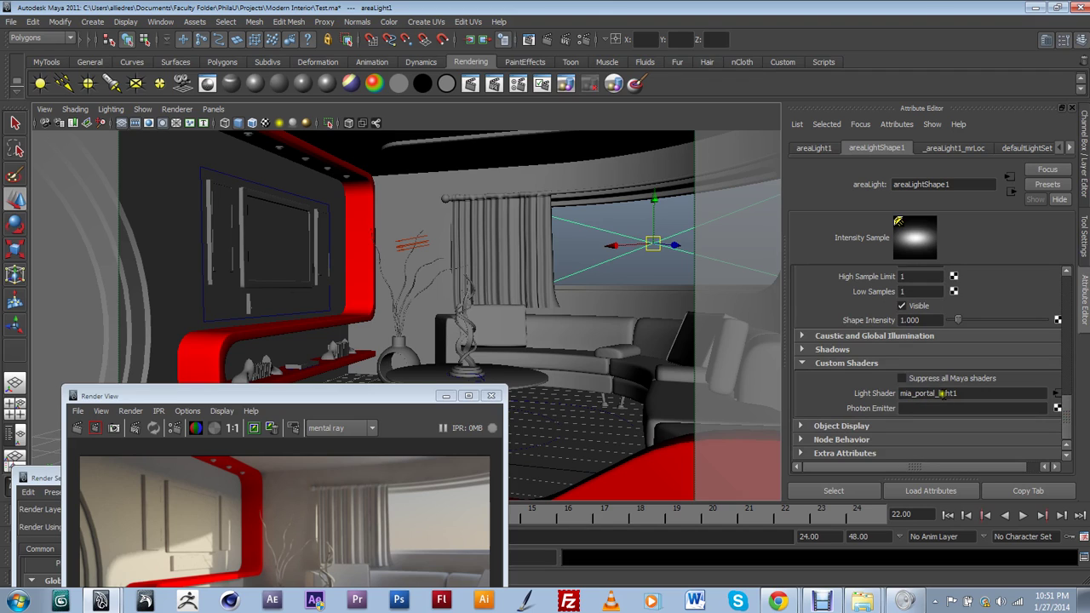
left_click(1054, 394)
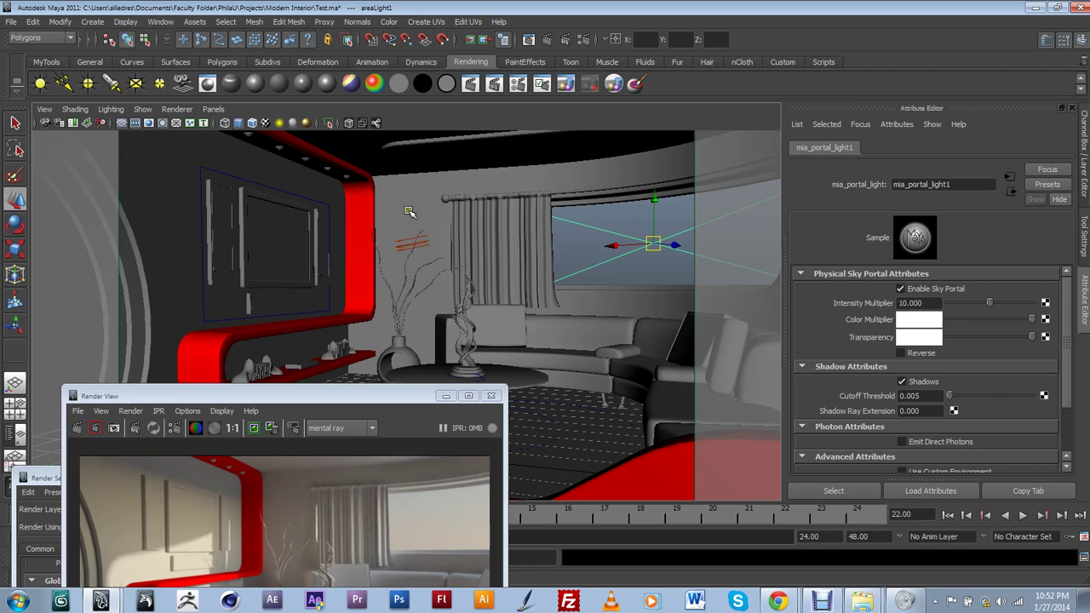
Check the sun light, then review the window area light's attributes from Intensity to High Samples against the latest render.
left_click(408, 247)
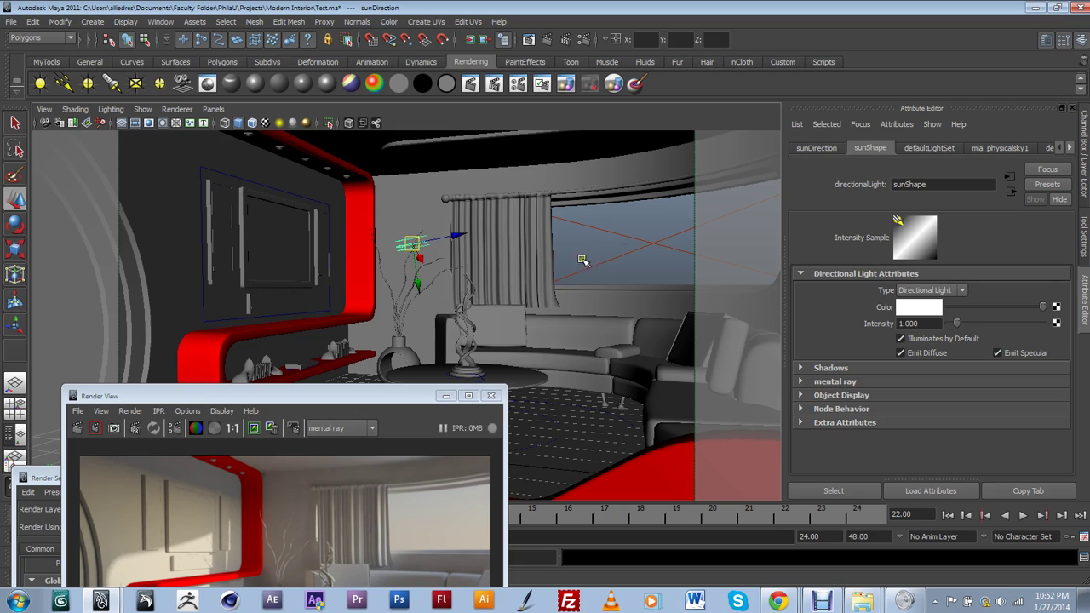
left_click(652, 252)
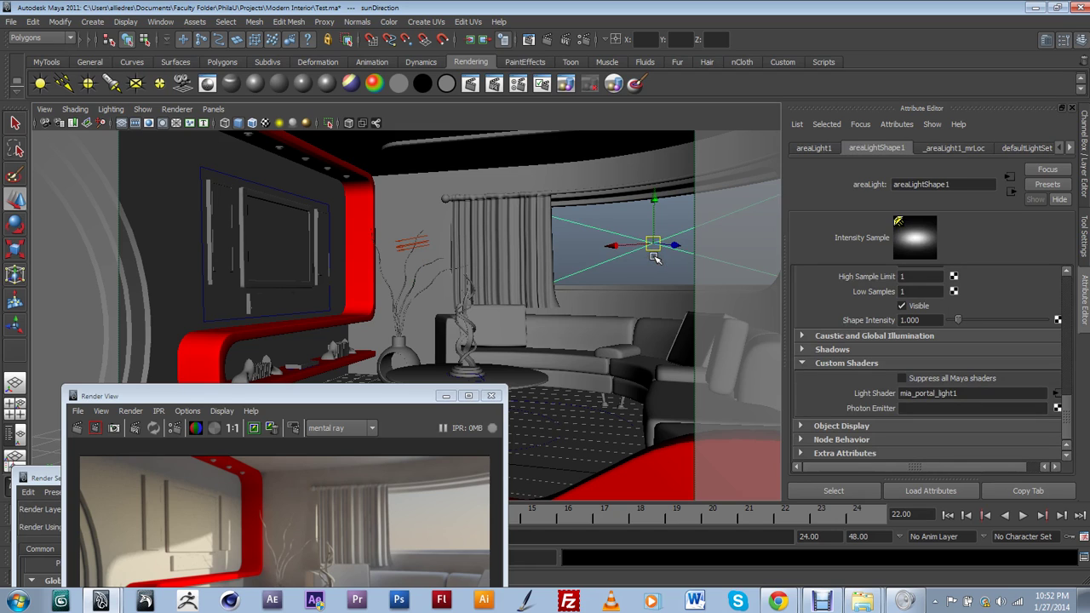
left_click_drag(1064, 426, 1065, 298)
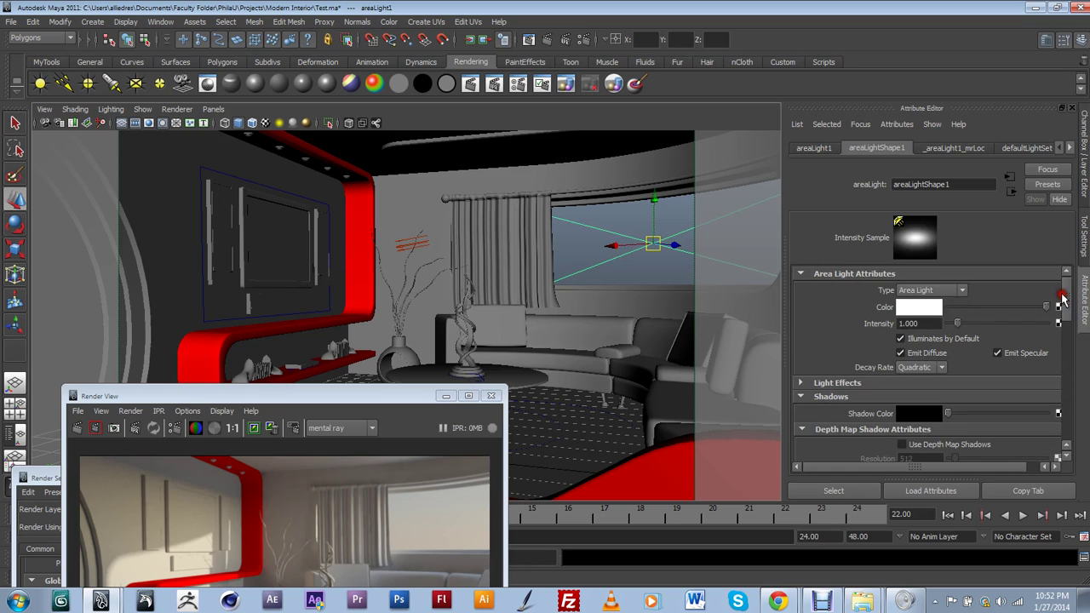
left_click_drag(243, 394, 316, 301)
scroll(213, 385, "down", 2)
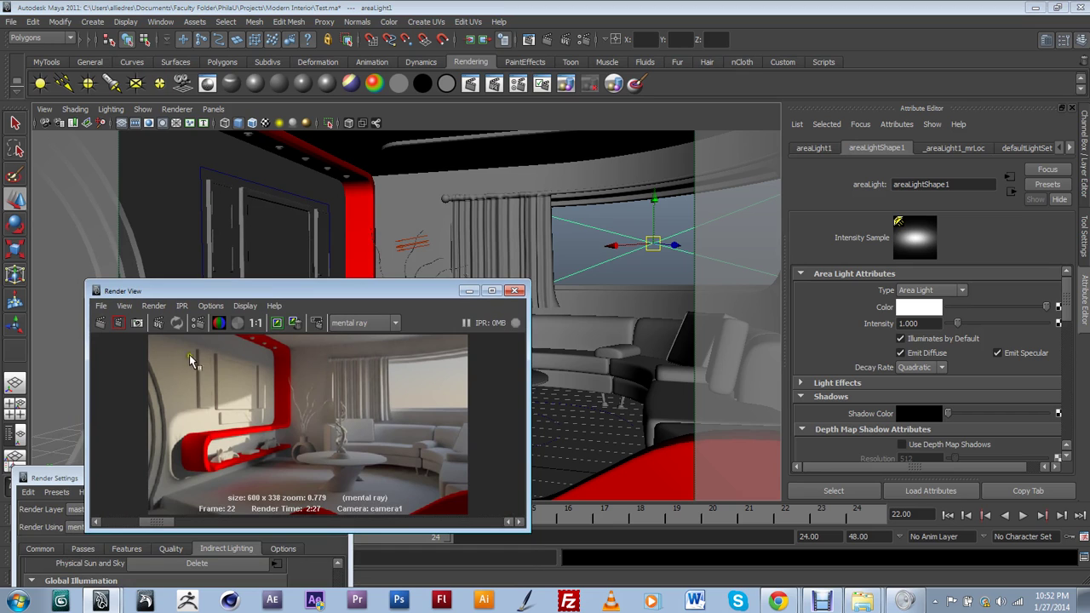
left_click_drag(291, 291, 269, 205)
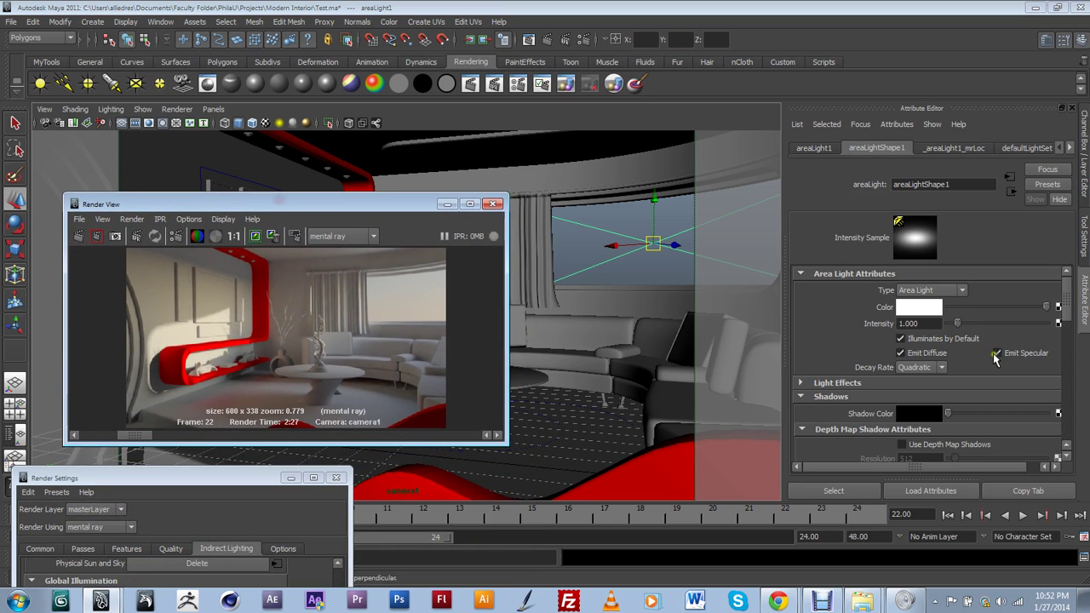
scroll(993, 354, "down", 5)
left_click_drag(1065, 350, 1066, 407)
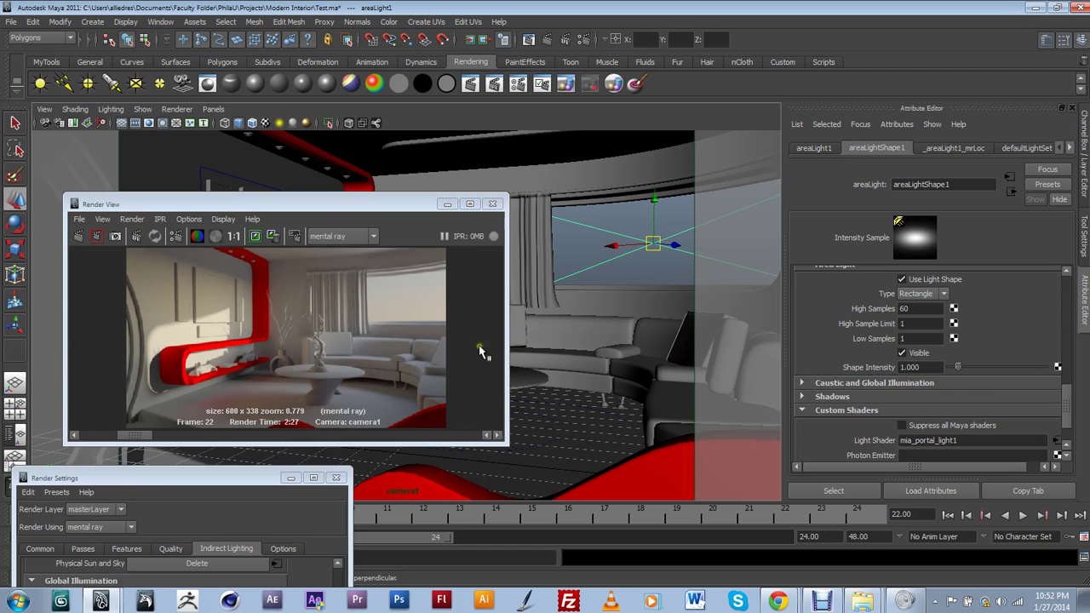
Review the Final Gathering accuracy in the render settings and clear the view of the scene lights.
left_click_drag(167, 477, 295, 151)
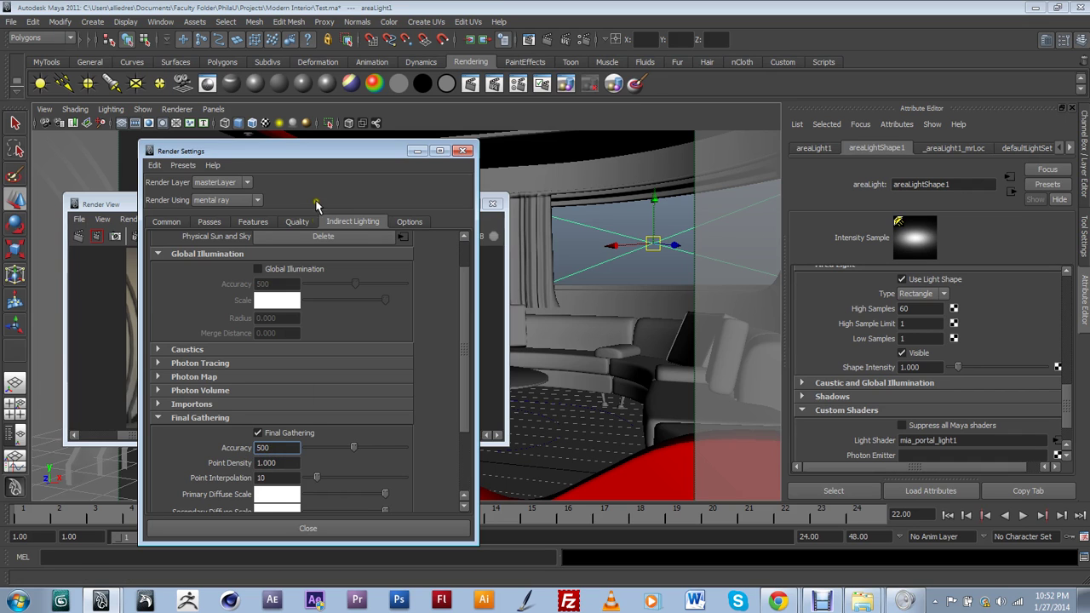
left_click_drag(335, 149, 323, 440)
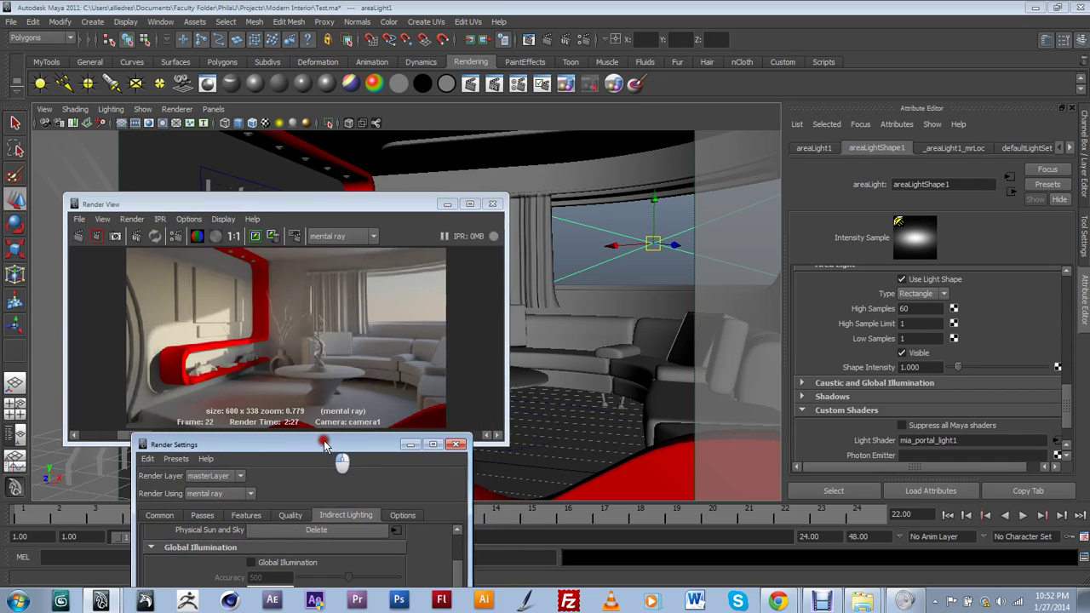
left_click(680, 245)
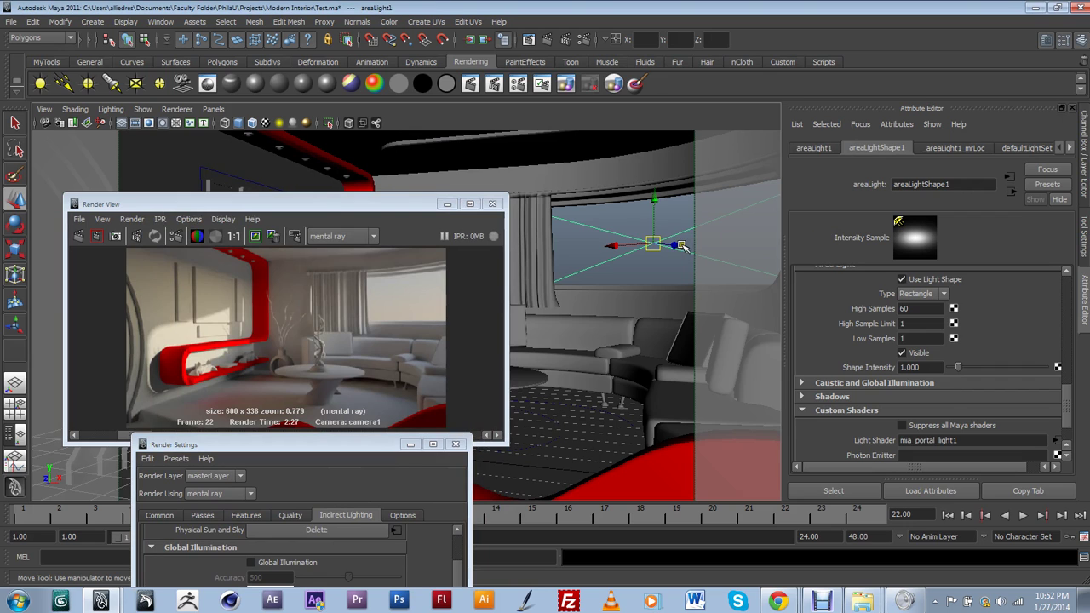
left_click_drag(437, 206, 330, 243)
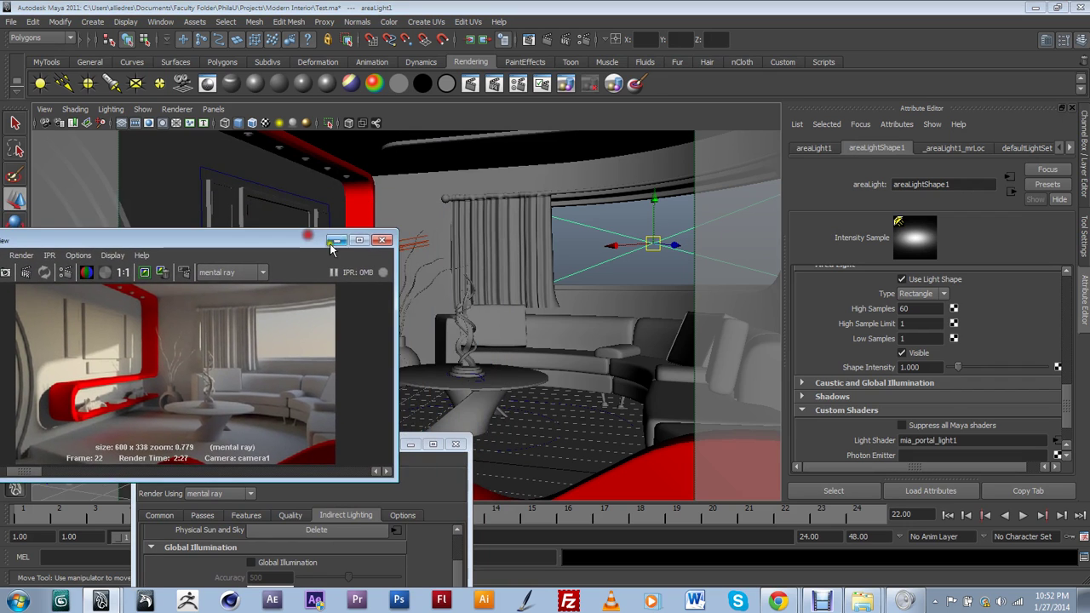
Select the sun's directional light and review the mia_physicalsun1 Shadow Softness and Samples against the render.
left_click(409, 242)
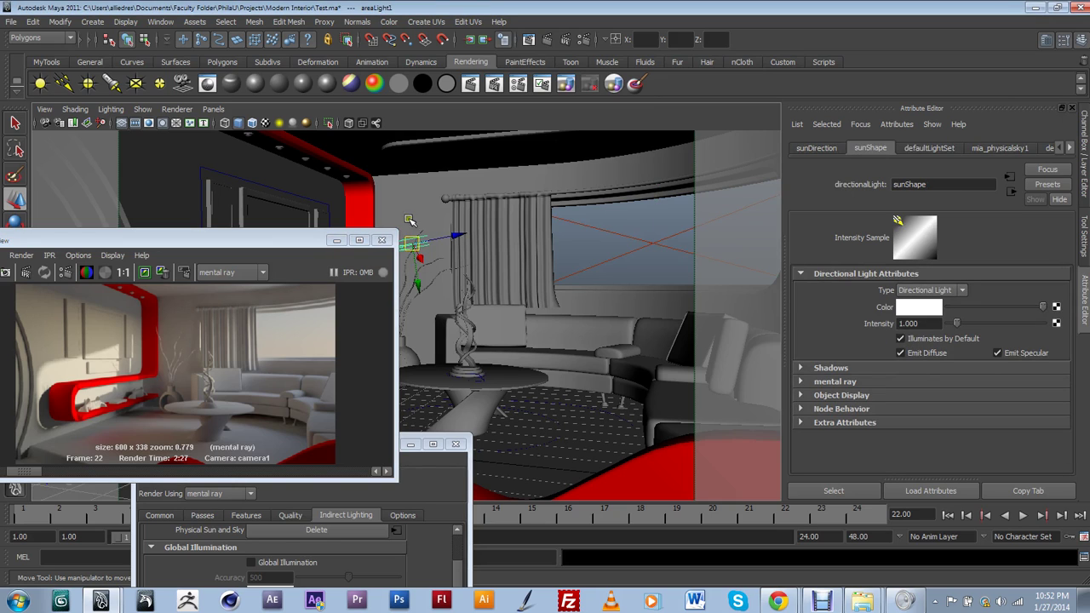
left_click(1069, 148)
left_click(1069, 148)
left_click(1069, 148)
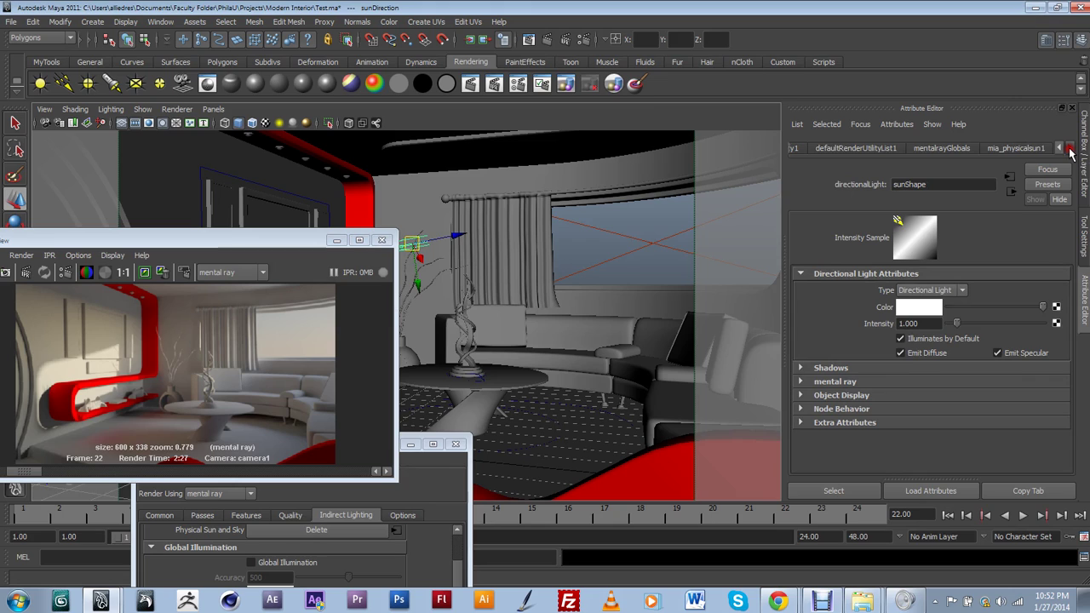
left_click(1022, 149)
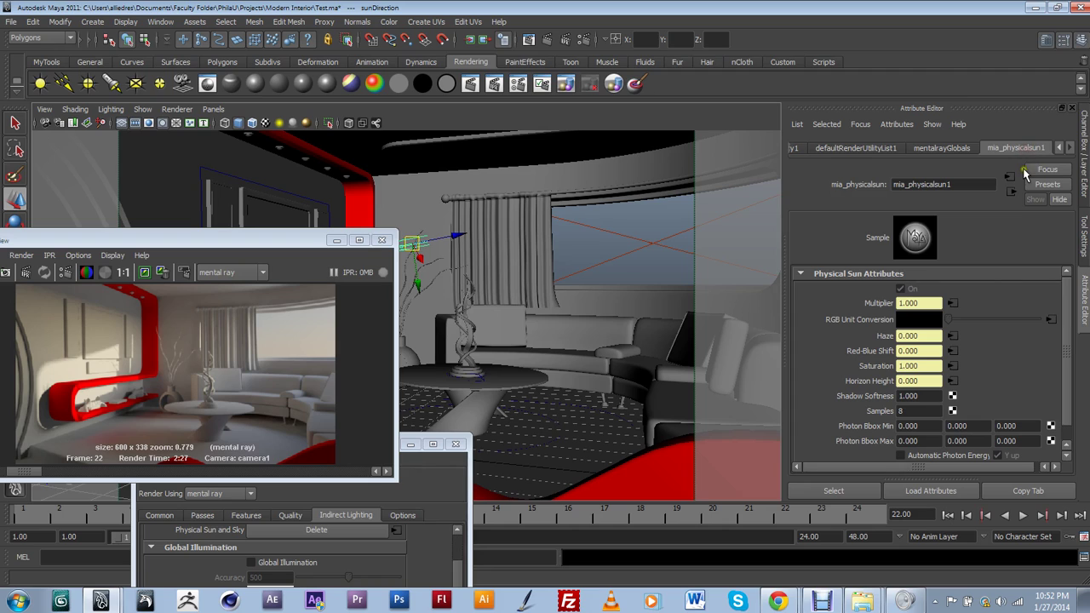
scroll(1002, 340, "down", 1)
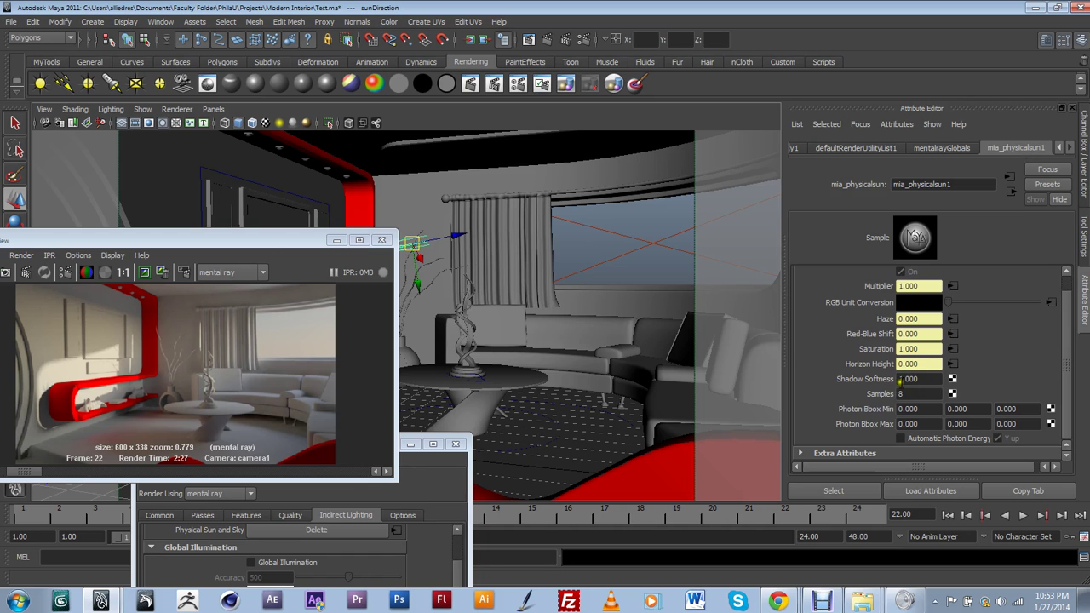
left_click_drag(285, 242, 574, 167)
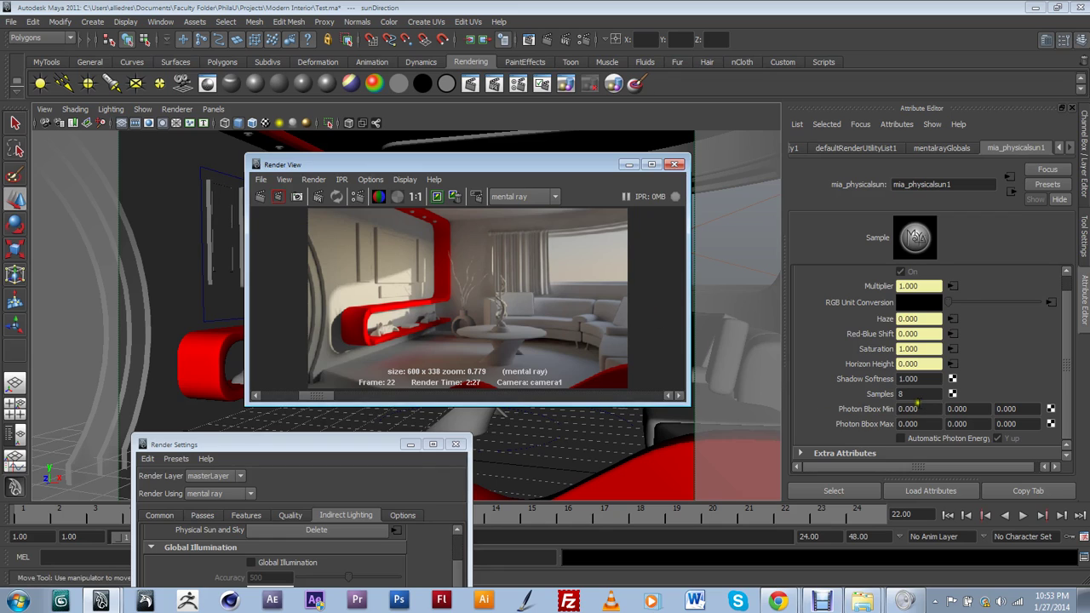
left_click(902, 383)
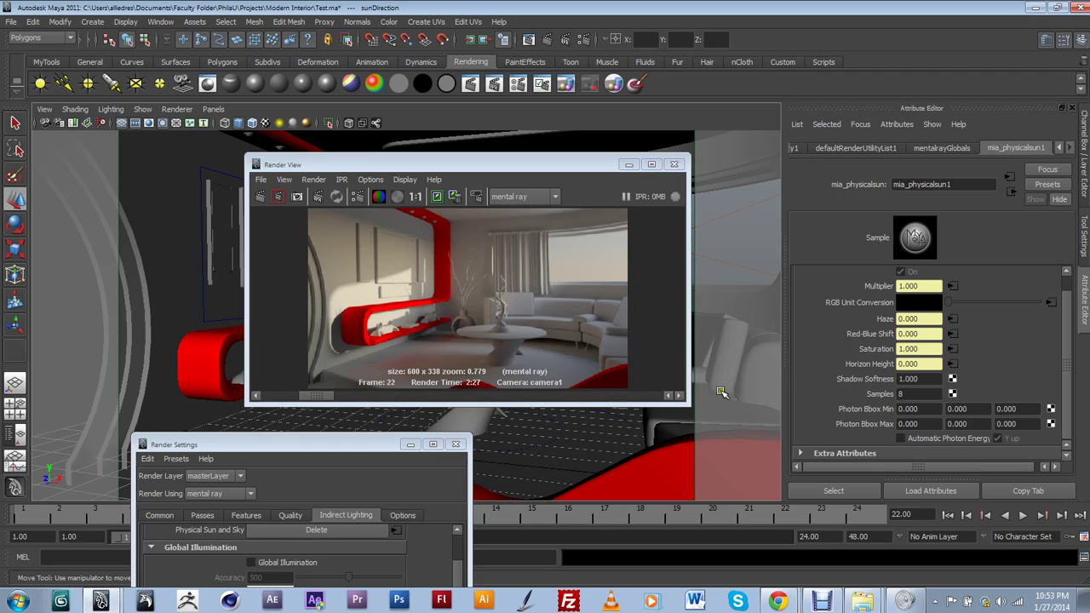
Enlarge the render window to full-size display and examine the latest interior render.
left_click_drag(386, 448, 303, 441)
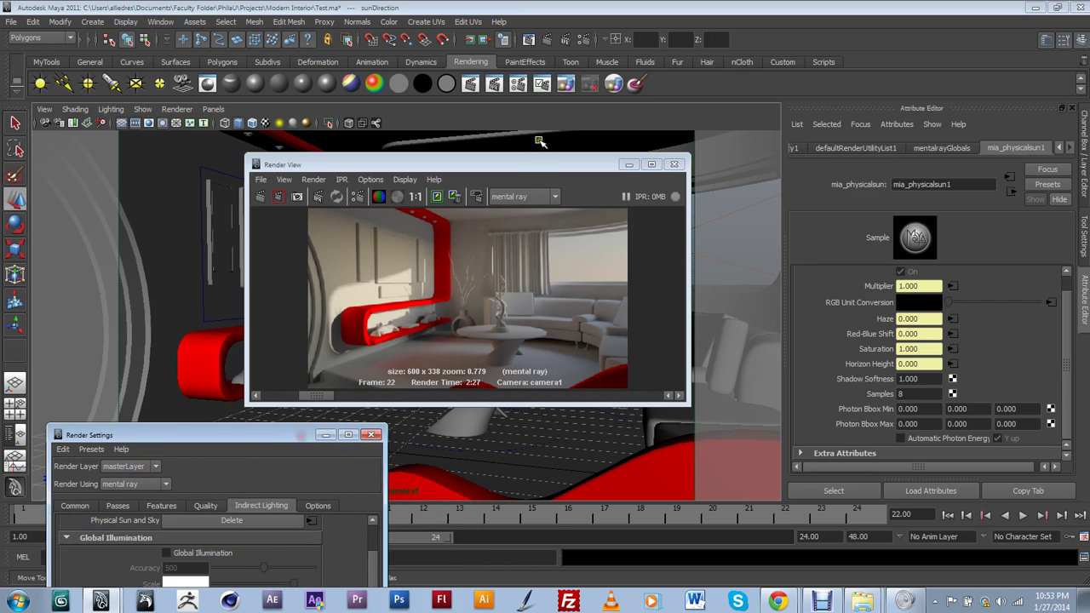
left_click_drag(539, 161, 499, 162)
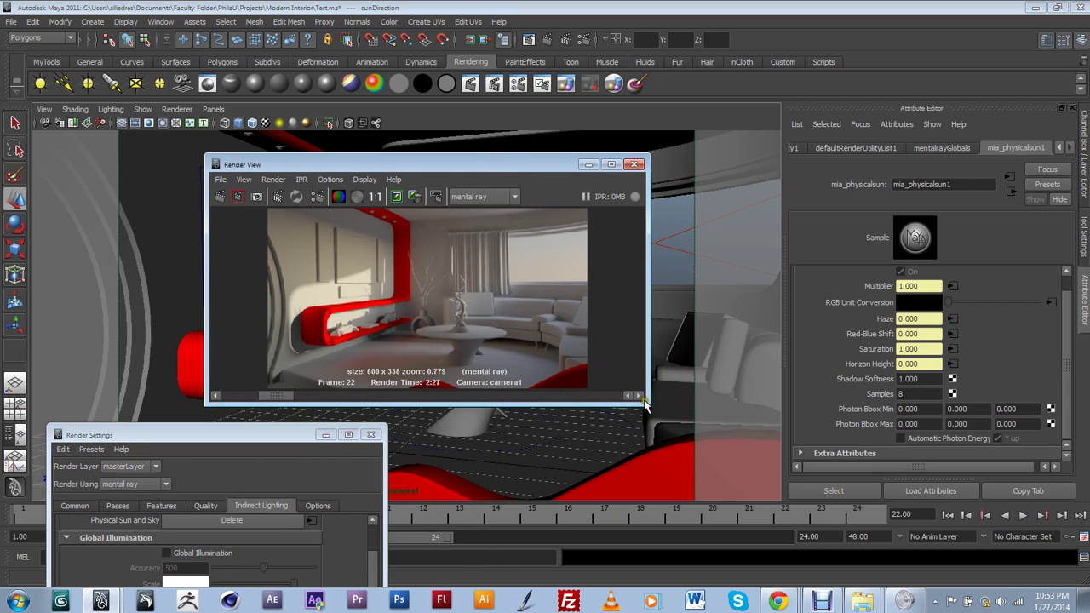
left_click_drag(644, 406, 625, 482)
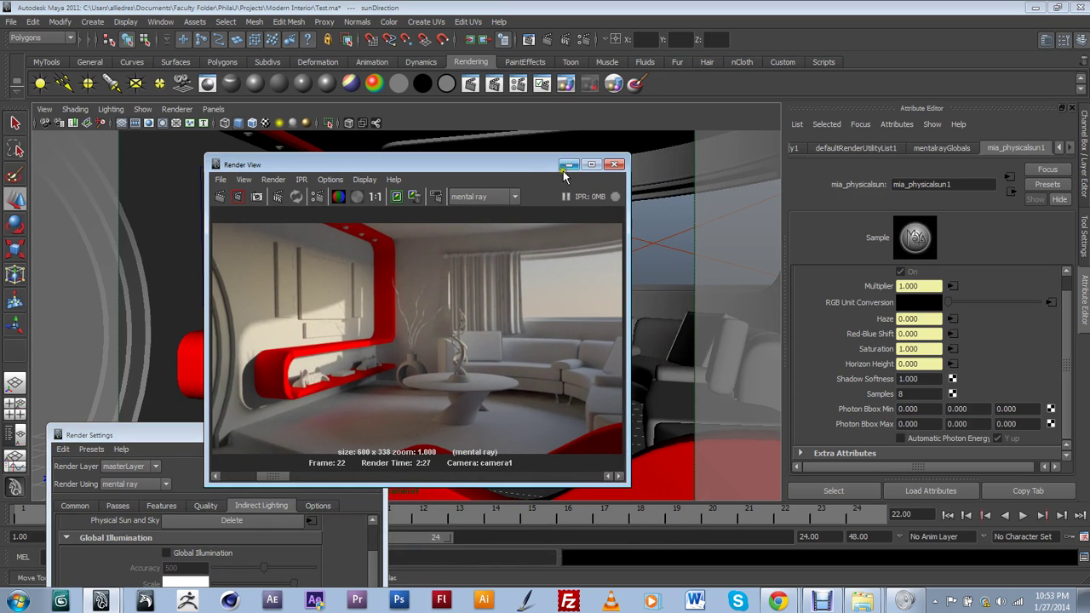
left_click_drag(539, 168, 410, 203)
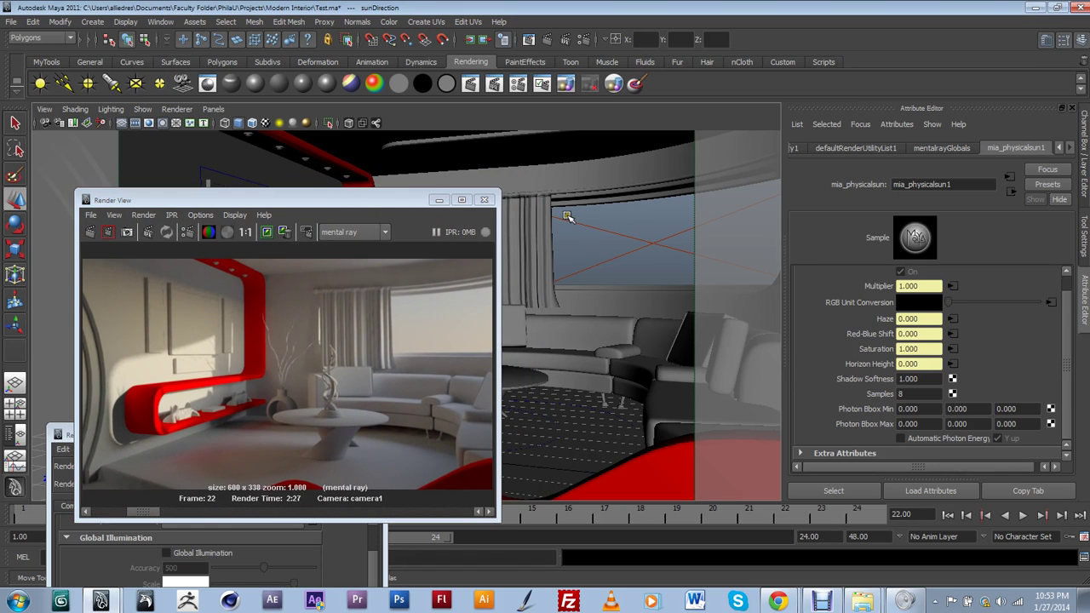
Review the indirect lighting render settings for Physical Sun and Sky and Final Gathering, and reselect the window's area light.
left_click(585, 46)
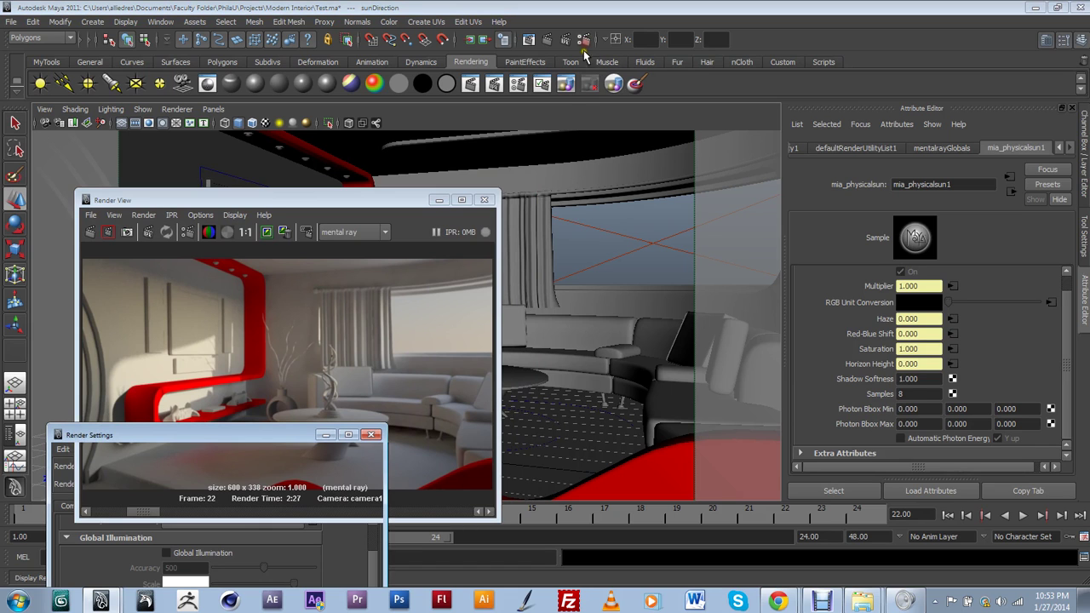
left_click_drag(277, 436, 658, 148)
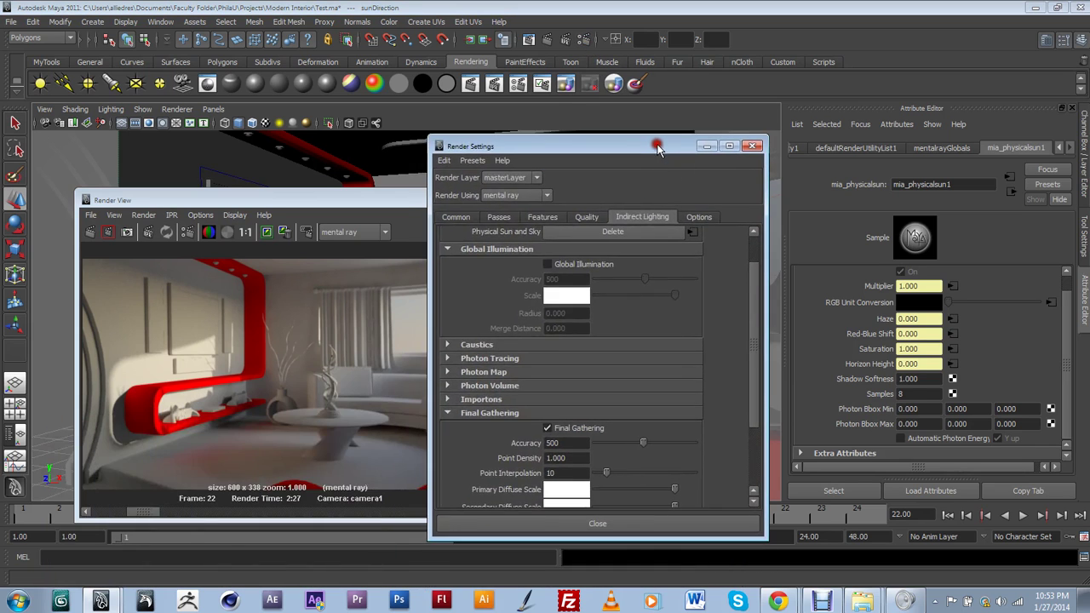
scroll(600, 328, "up", 2)
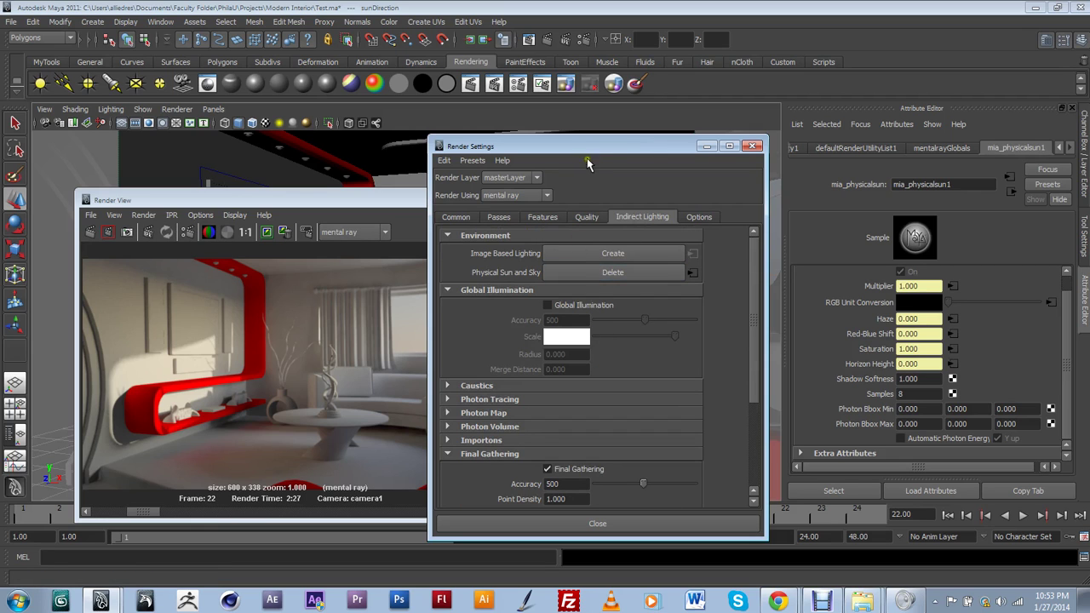
left_click_drag(592, 147, 753, 362)
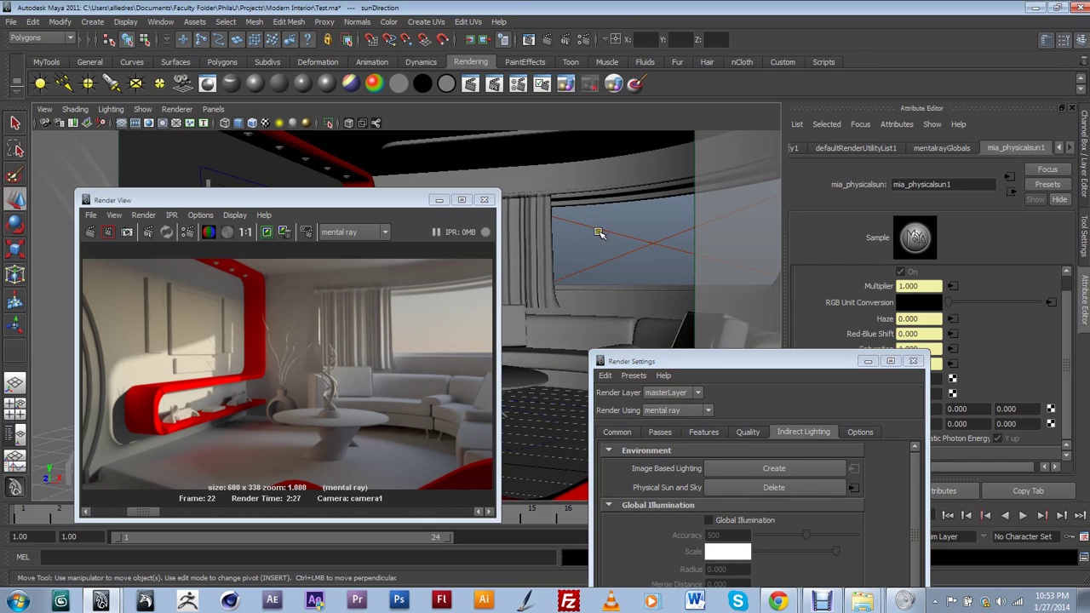
left_click_drag(398, 207, 330, 385)
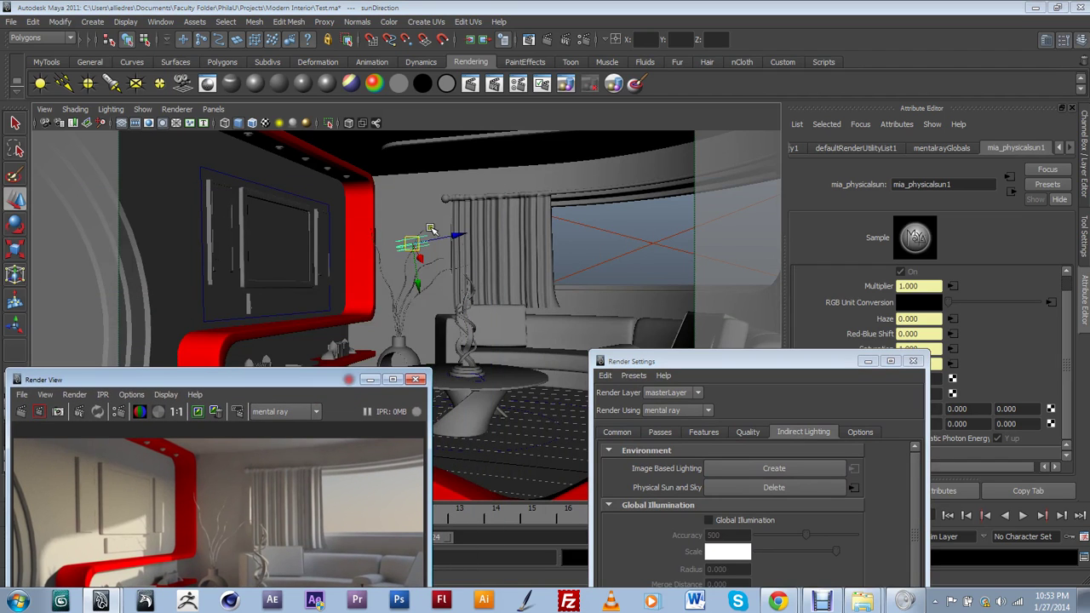
left_click(659, 262)
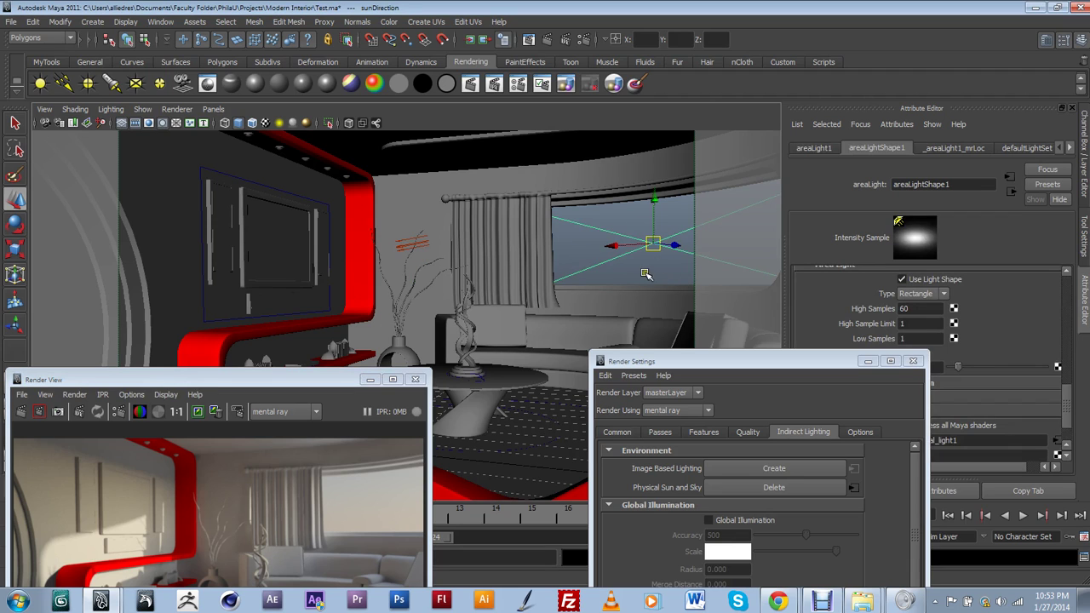
Arrange the render windows and review the window area light's shadow, mental ray sampling and custom light shader attributes.
left_click_drag(338, 386, 447, 184)
left_click_drag(792, 361, 587, 418)
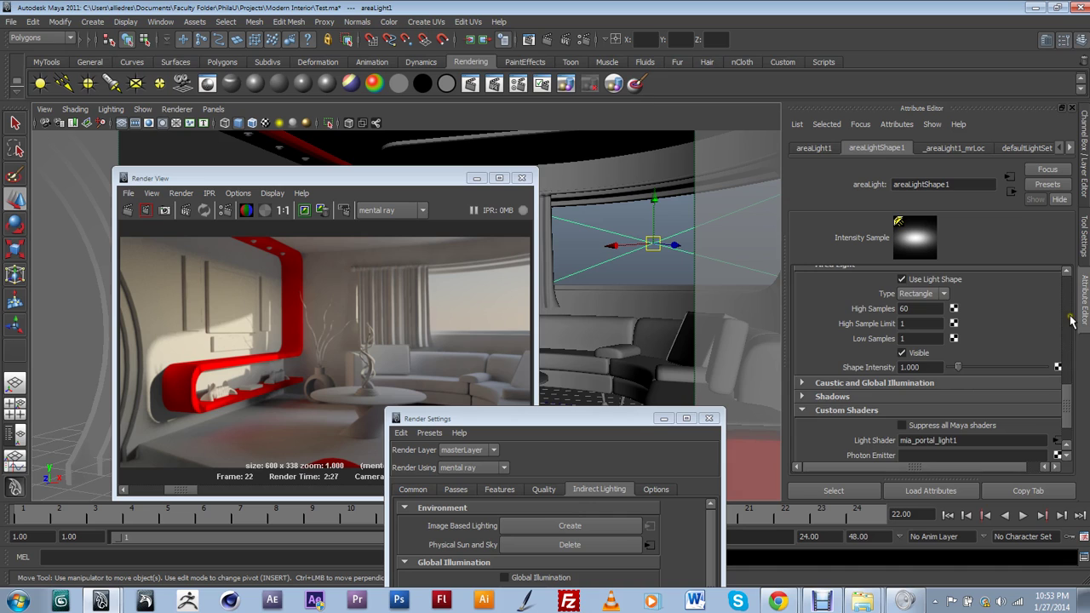
left_click_drag(1069, 407, 1078, 296)
scroll(988, 374, "down", 10)
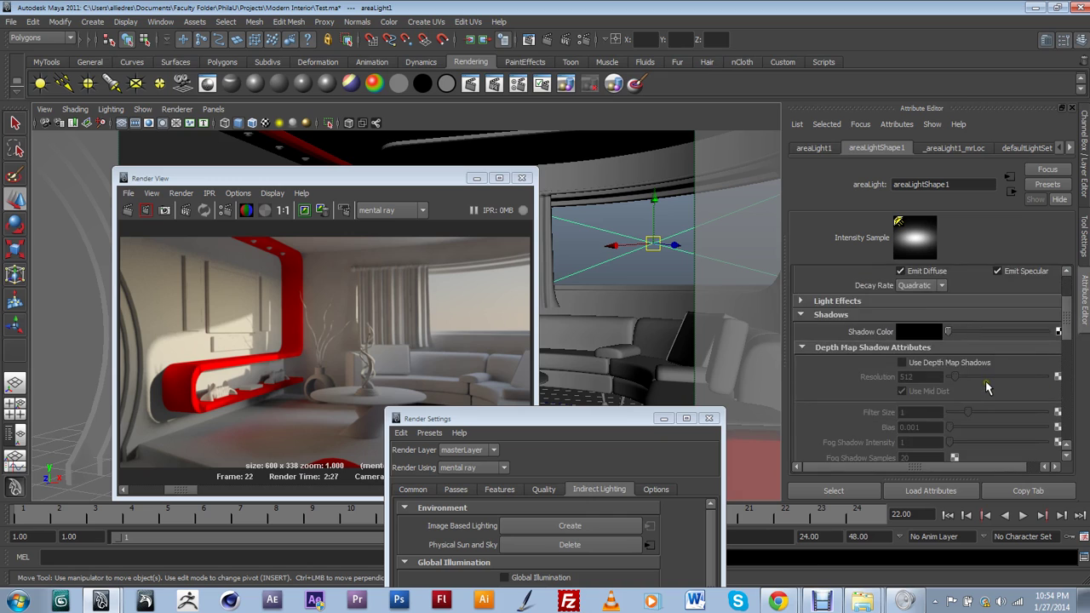
scroll(985, 382, "down", 3)
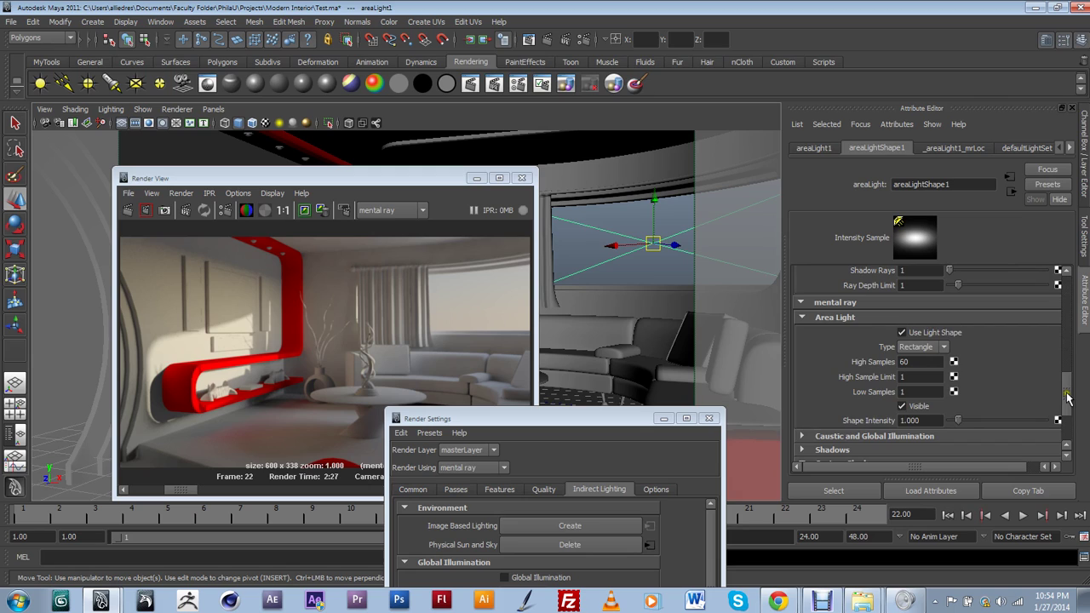
left_click_drag(1068, 397, 1069, 429)
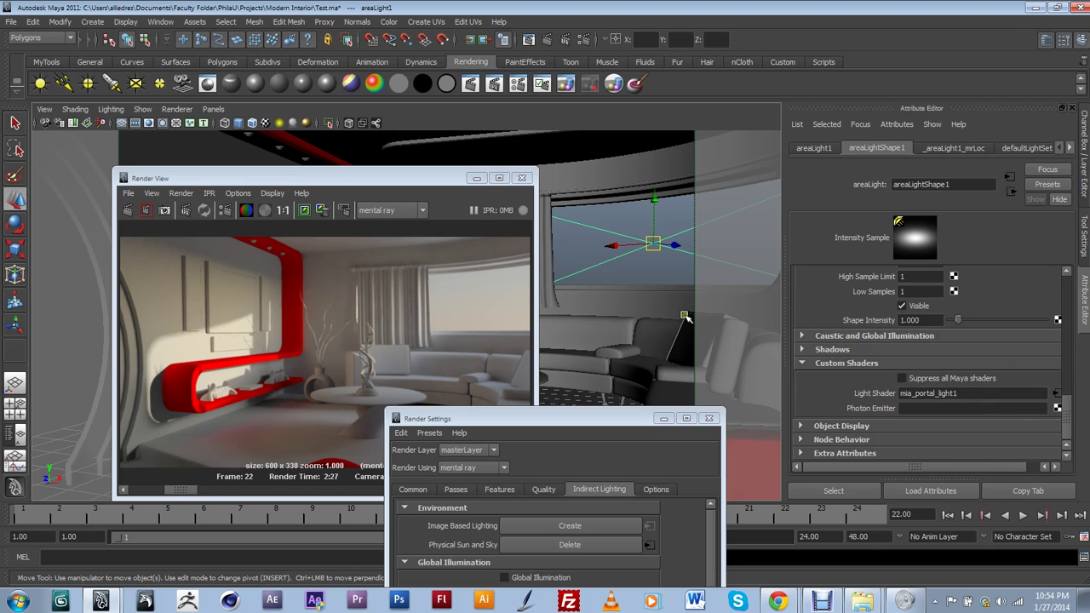
Reposition the Render View over the scene view to examine the complete interior render.
left_click_drag(448, 177, 349, 298)
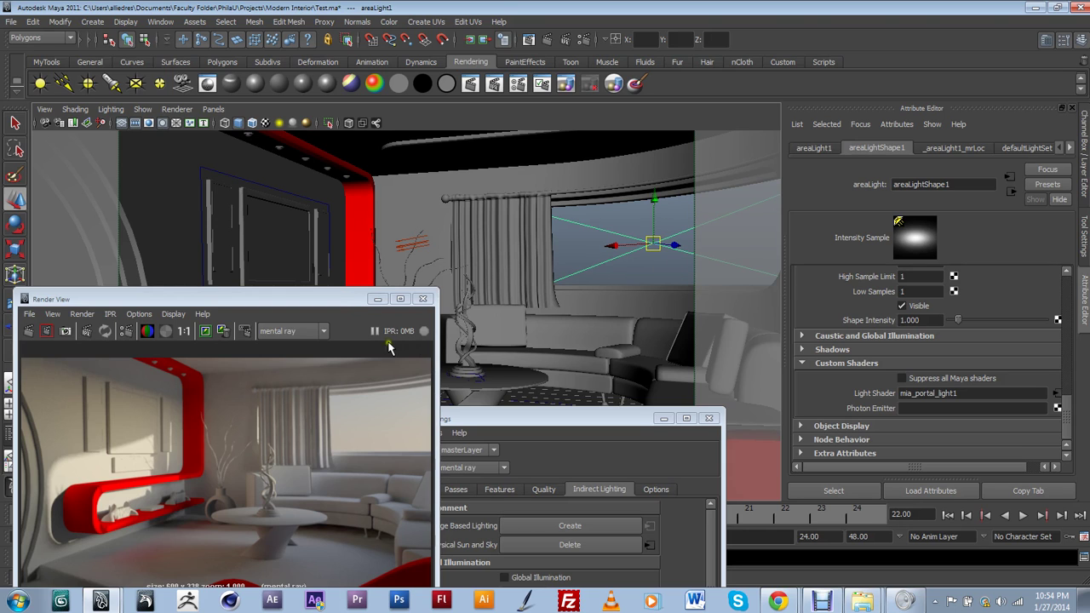
left_click_drag(327, 301, 356, 309)
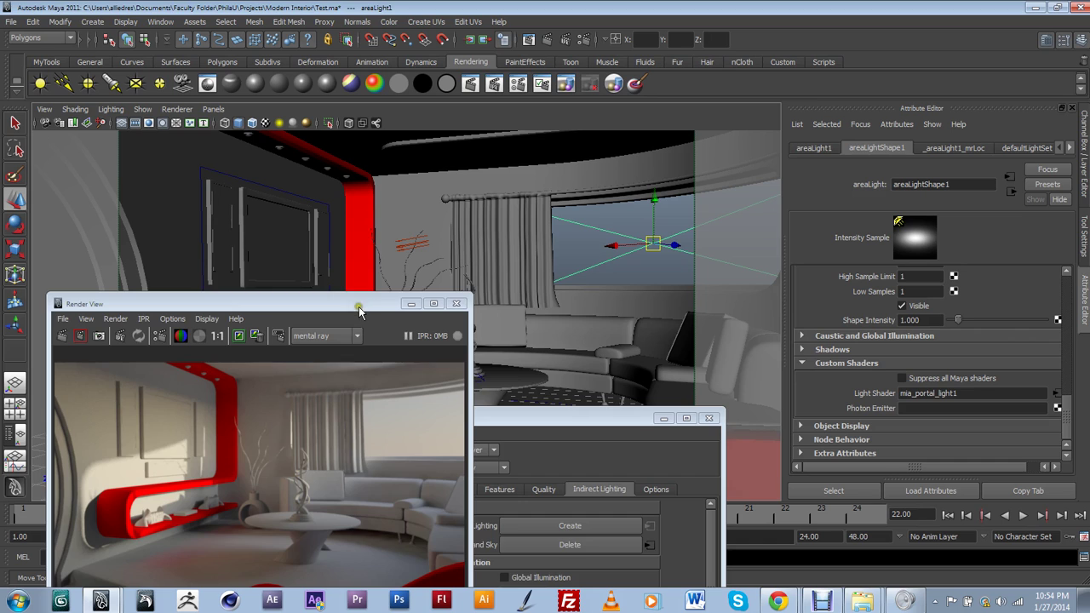
left_click_drag(358, 306, 520, 146)
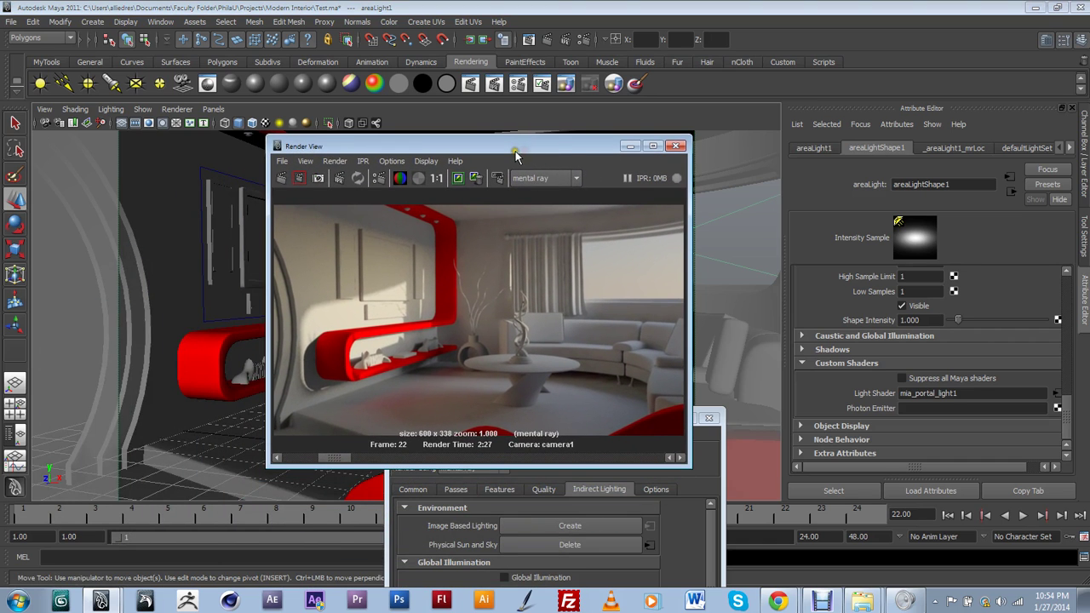